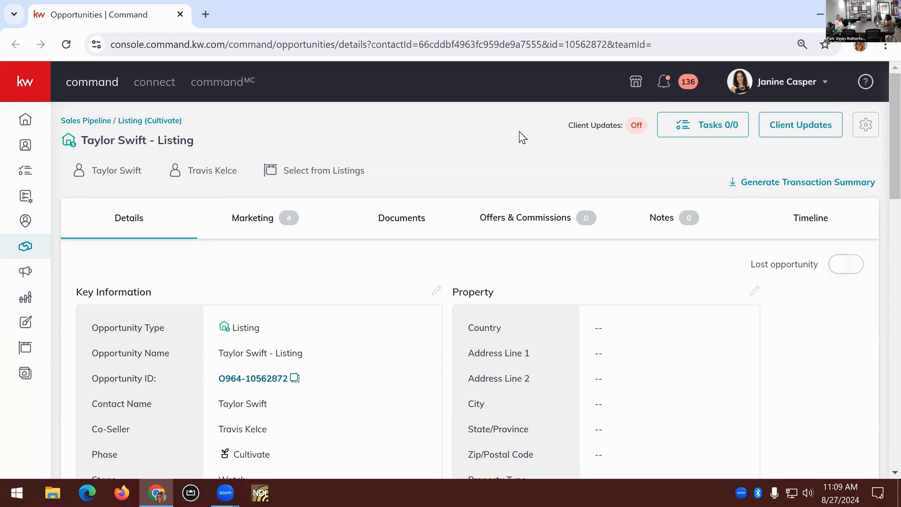
Start a new offer from the listing opportunity's Offers & Commissions section
{"action": "left_click", "coordinate": [525, 220]}
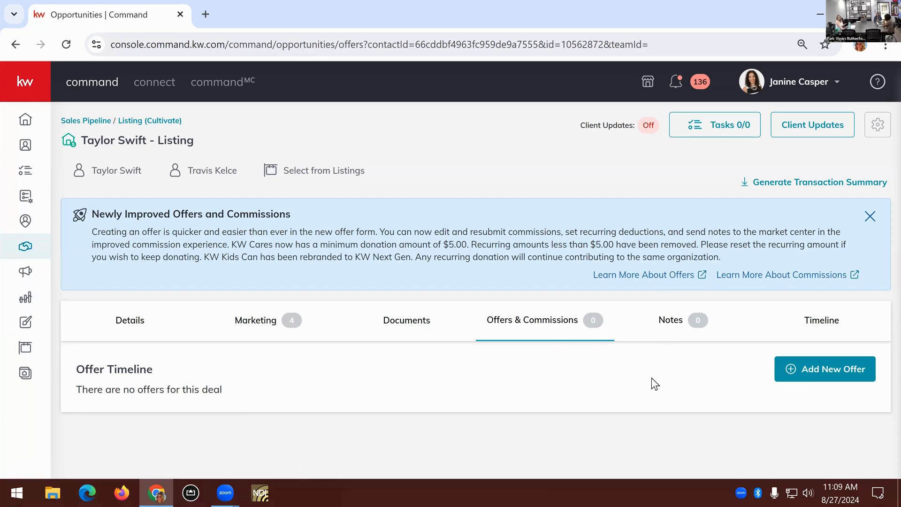
{"action": "left_click", "coordinate": [803, 381]}
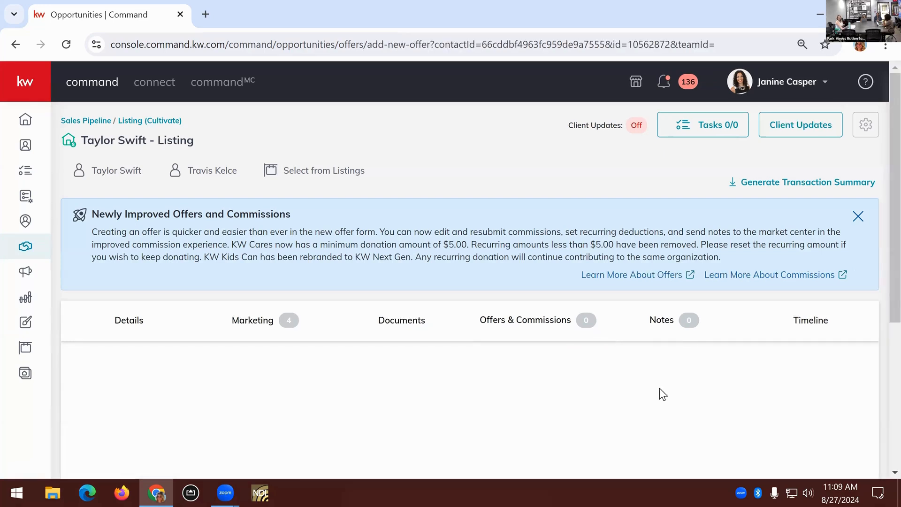
{"action": "scroll", "coordinate": [775, 372], "scroll_direction": "down", "scroll_amount": 3}
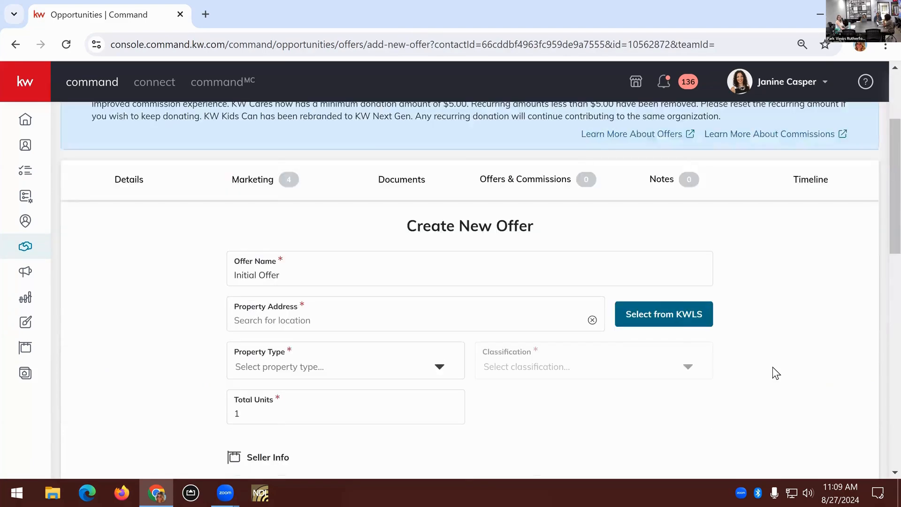
{"action": "scroll", "coordinate": [775, 373], "scroll_direction": "down", "scroll_amount": 2}
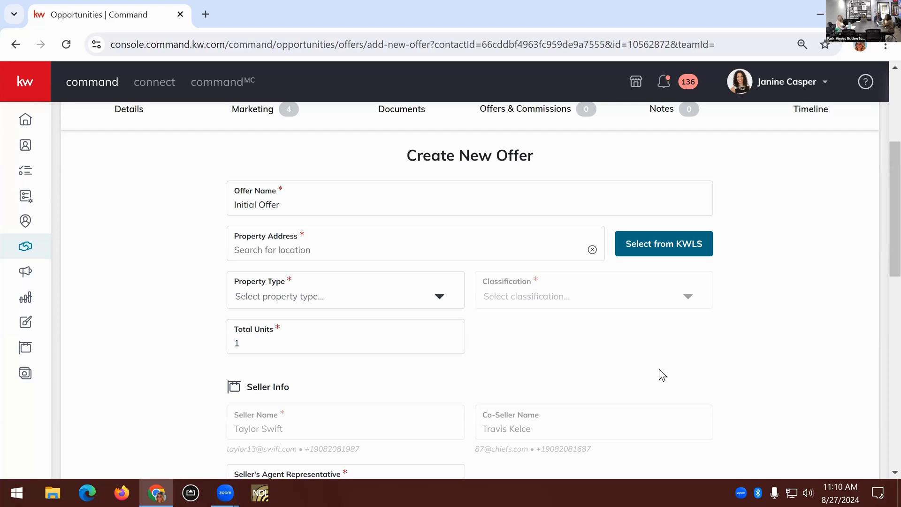
{"action": "left_click", "coordinate": [506, 258]}
{"action": "left_click", "coordinate": [361, 207]}
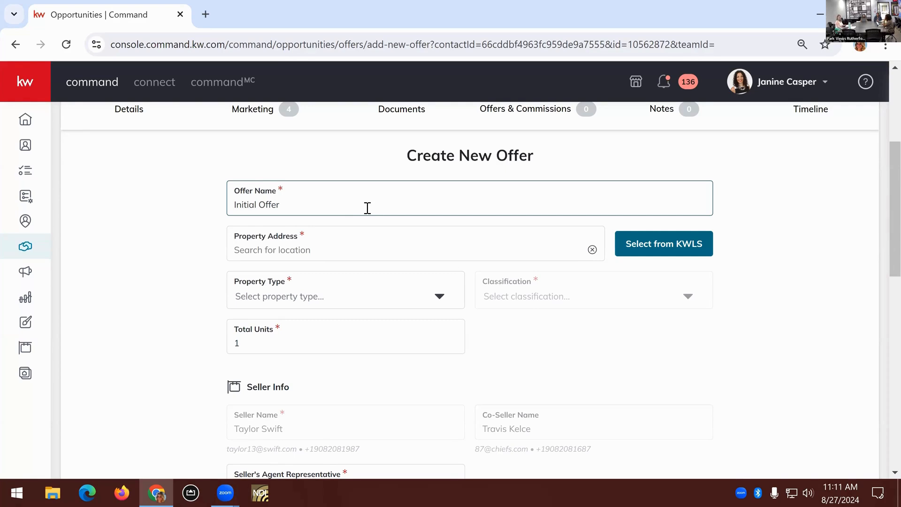
{"action": "left_click_drag", "start_coordinate": [346, 205], "coordinate": [198, 196]}
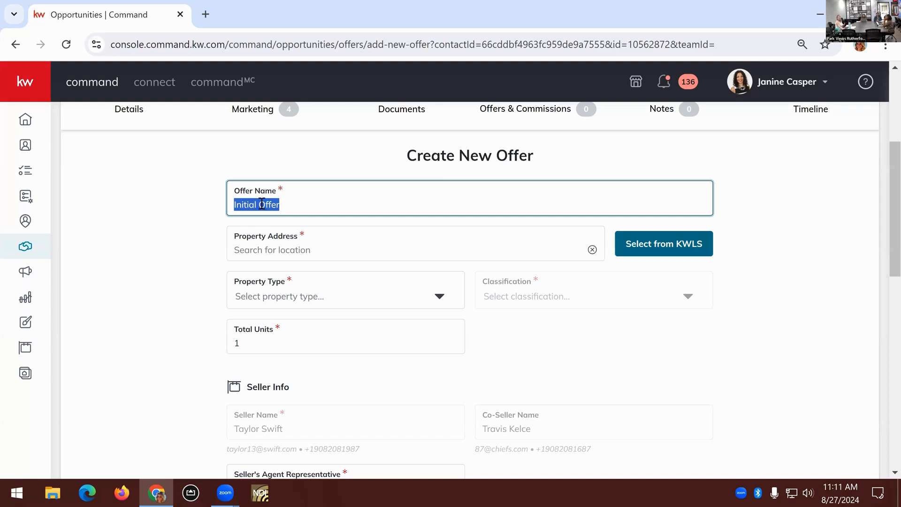
{"action": "left_click", "coordinate": [277, 206]}
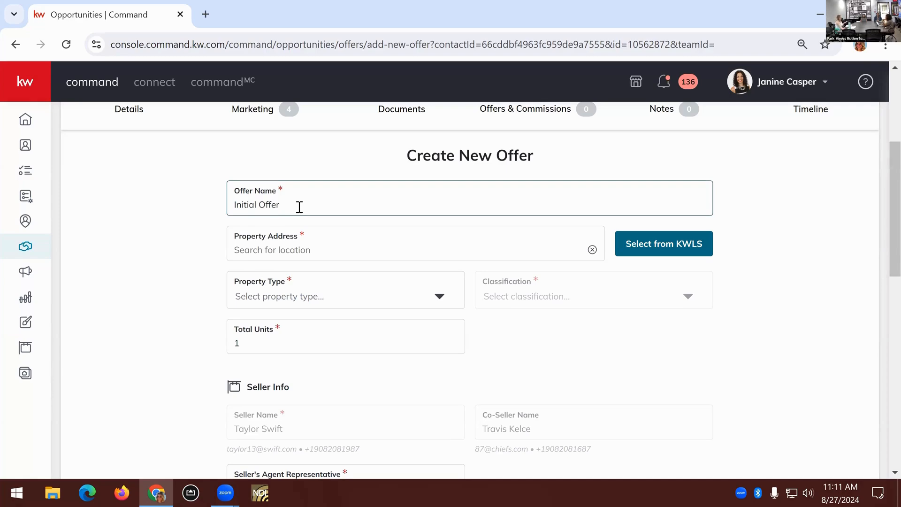
Search for the property's street address and choose the Hackensack, NJ match as the offer's Property Address
{"action": "left_click", "coordinate": [337, 244]}
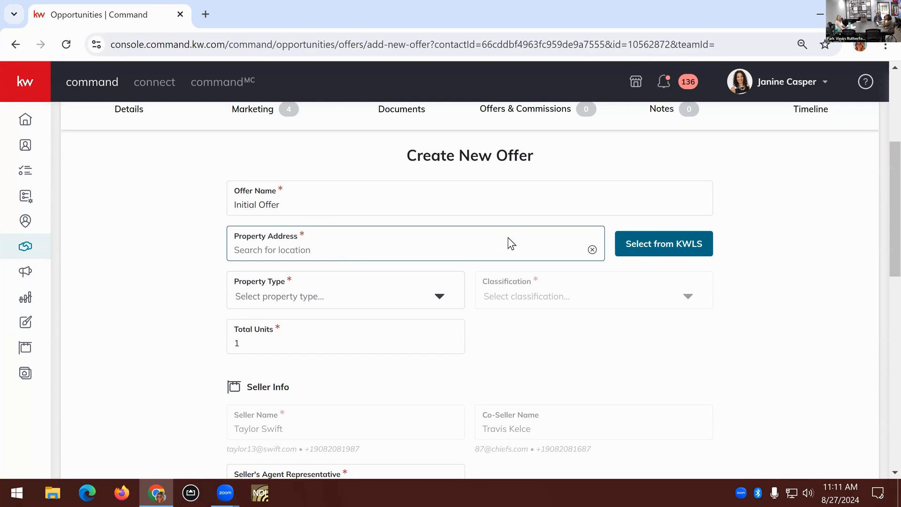
{"action": "left_click", "coordinate": [452, 245]}
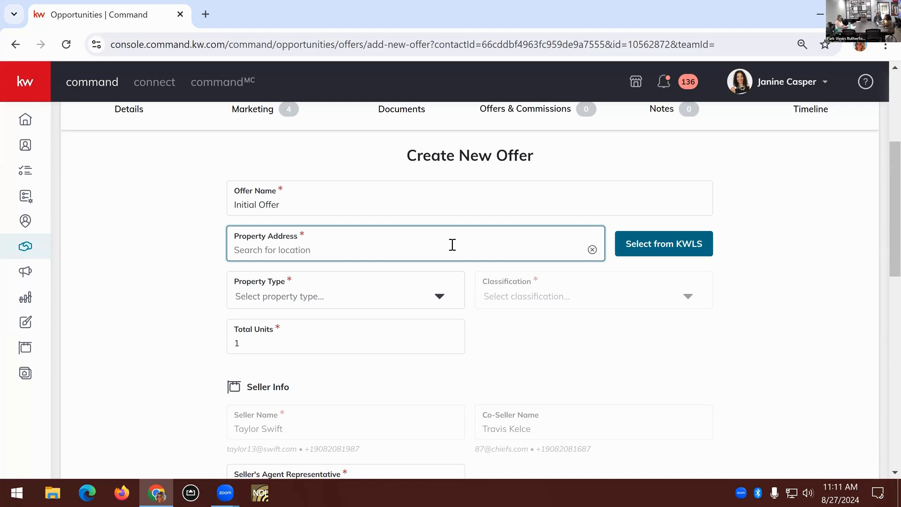
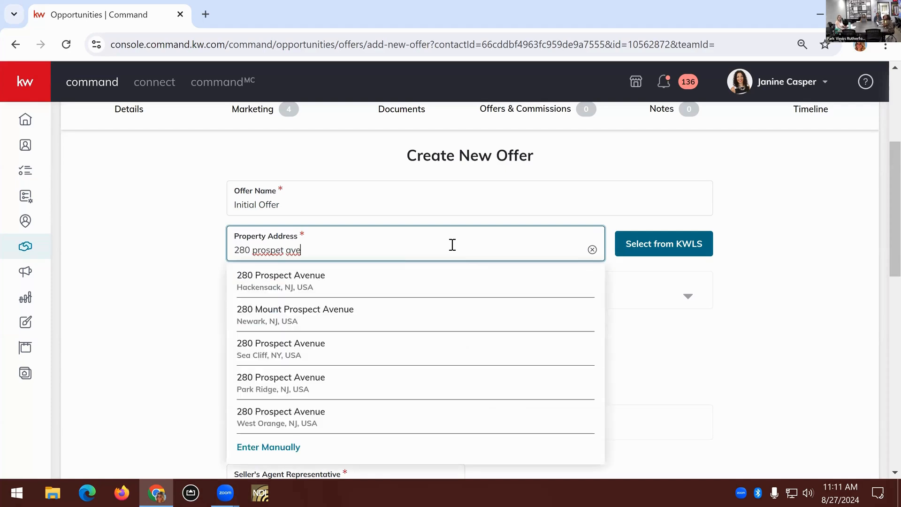
{"action": "left_click", "coordinate": [462, 288]}
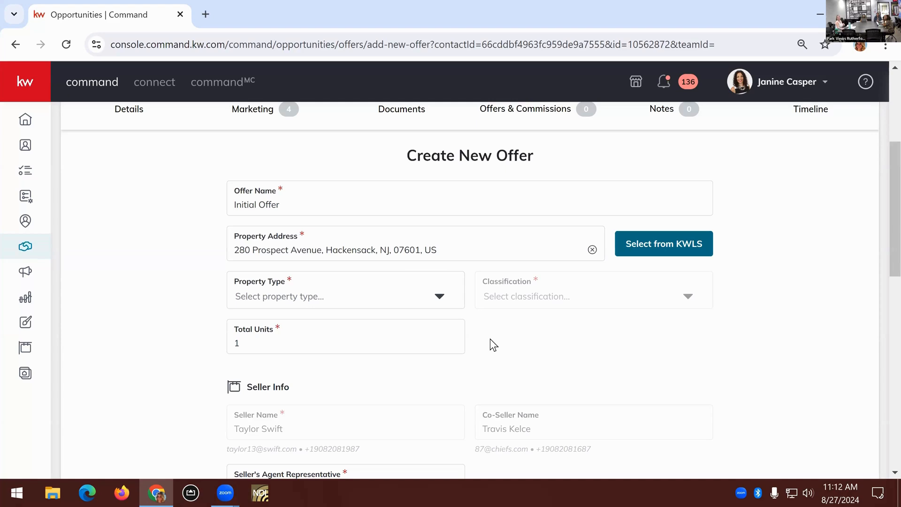
{"action": "left_click", "coordinate": [395, 251]}
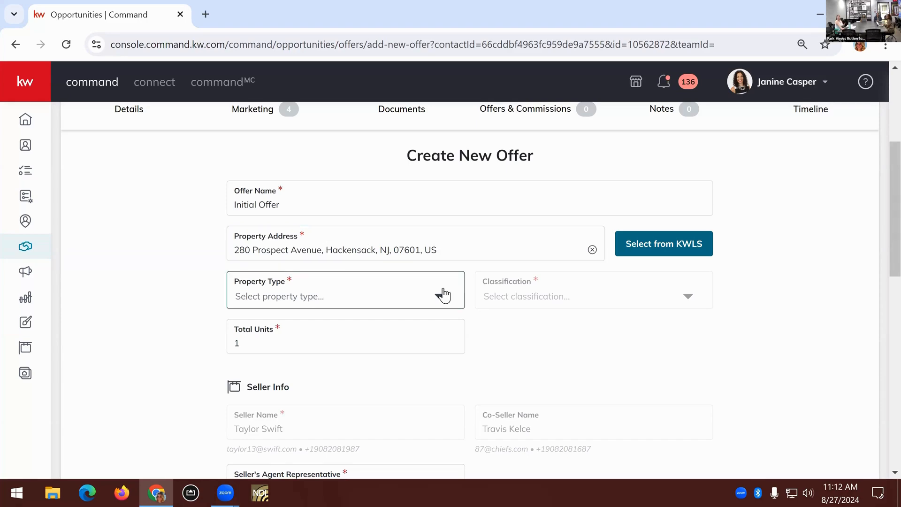
Set the offer's Property Type to Residential and its Classification to Resale
{"action": "left_click", "coordinate": [402, 300]}
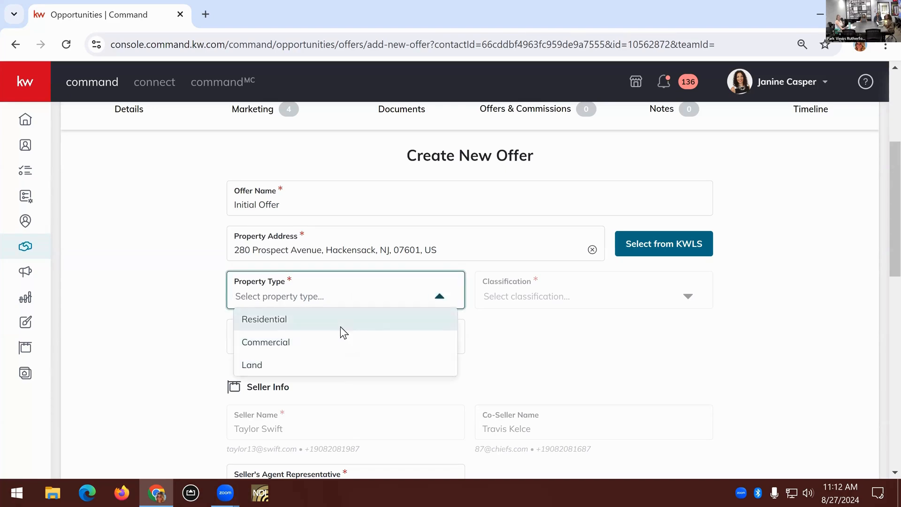
{"action": "left_click", "coordinate": [324, 322]}
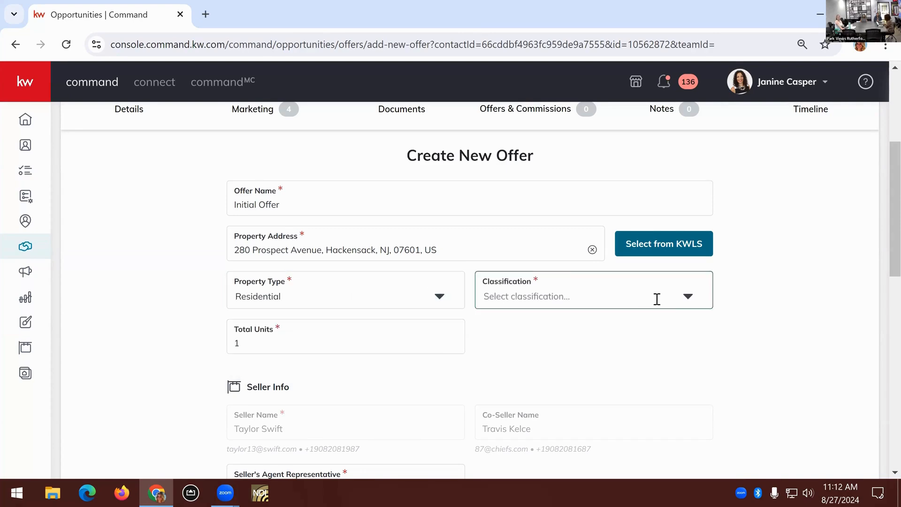
{"action": "left_click", "coordinate": [687, 300]}
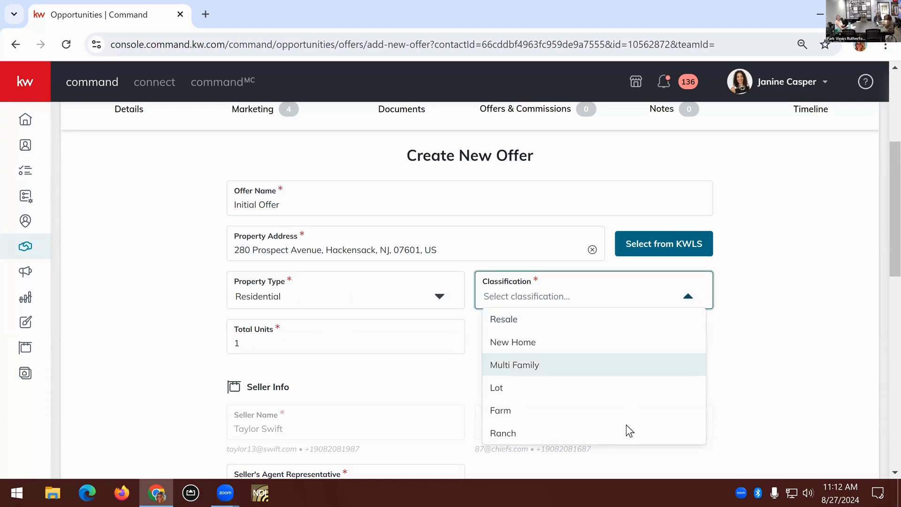
{"action": "left_click", "coordinate": [547, 323]}
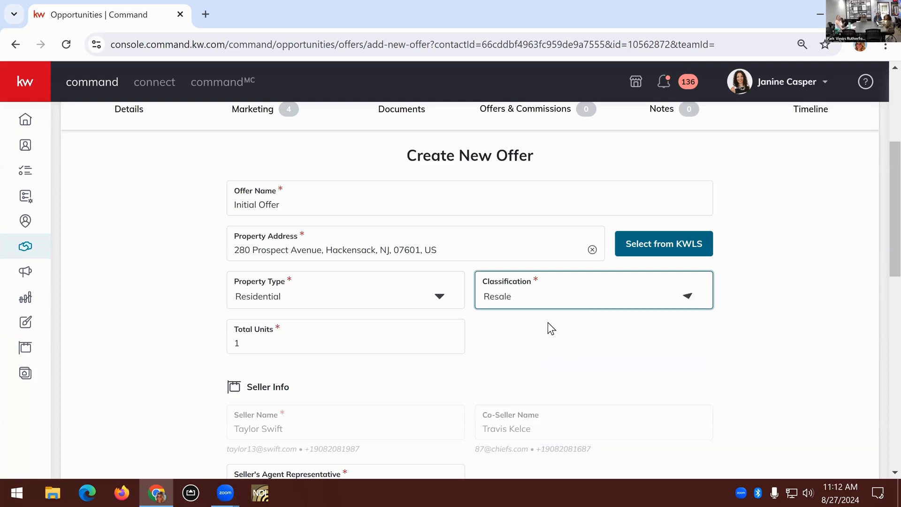
{"action": "left_click", "coordinate": [579, 306]}
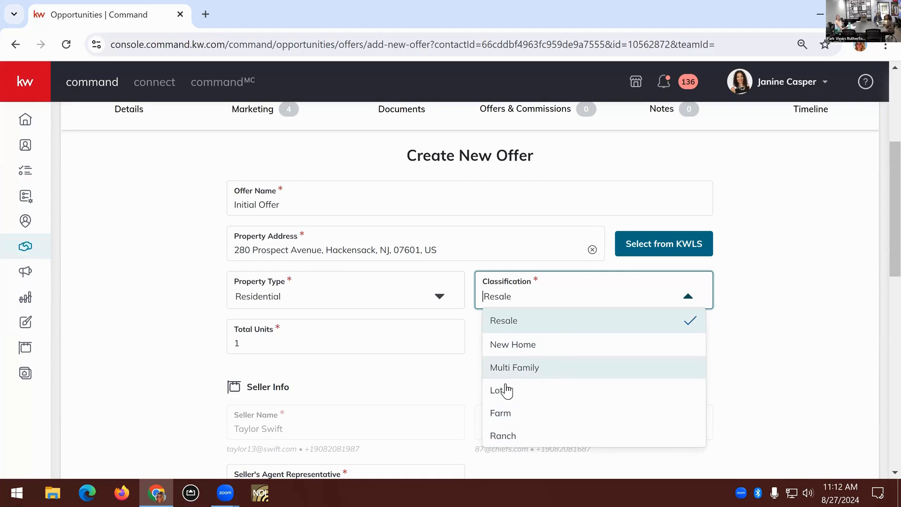
{"action": "left_click", "coordinate": [796, 342]}
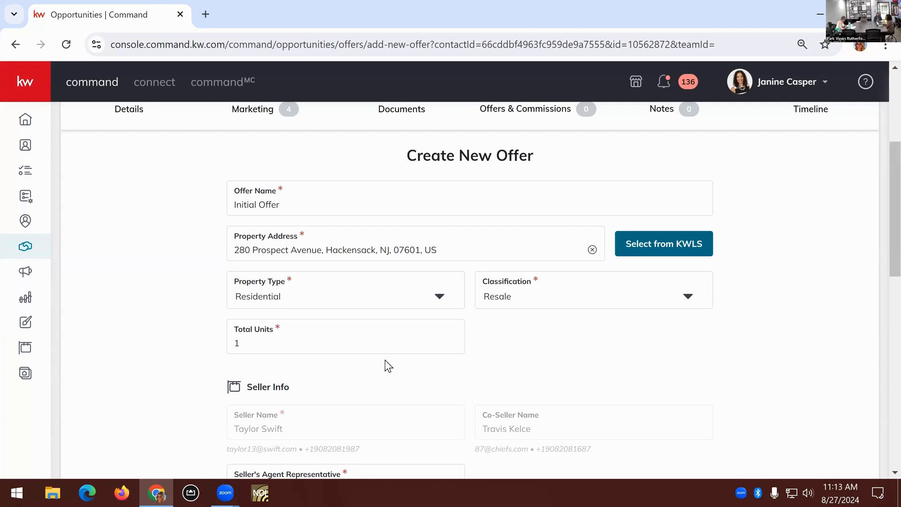
{"action": "left_click", "coordinate": [277, 338]}
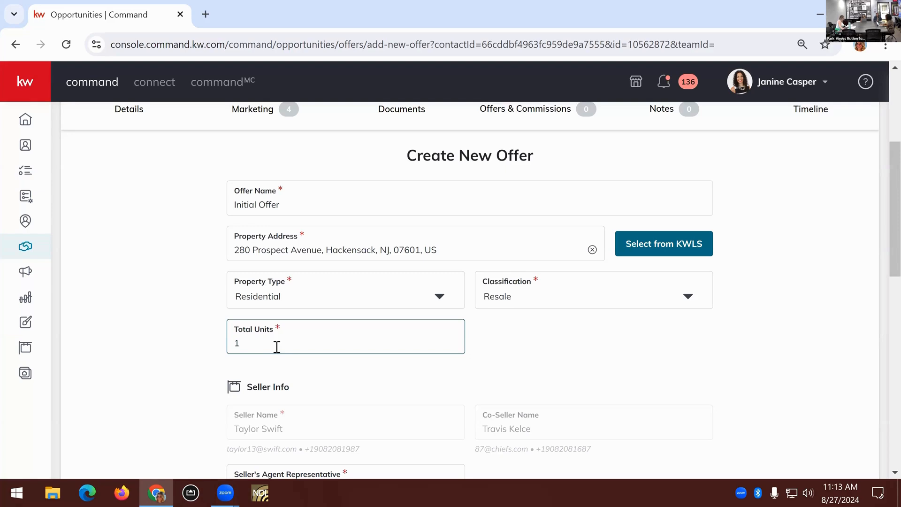
Fill in the Buyer Info section with the buyer's full name and the full name of the buyer's agent representative
{"action": "scroll", "coordinate": [277, 347], "scroll_direction": "down", "scroll_amount": 3}
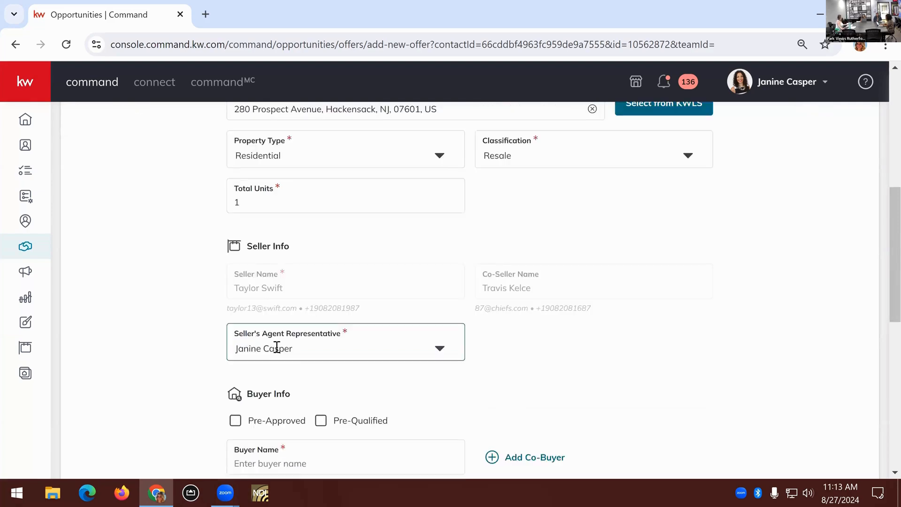
{"action": "scroll", "coordinate": [277, 347], "scroll_direction": "down", "scroll_amount": 2}
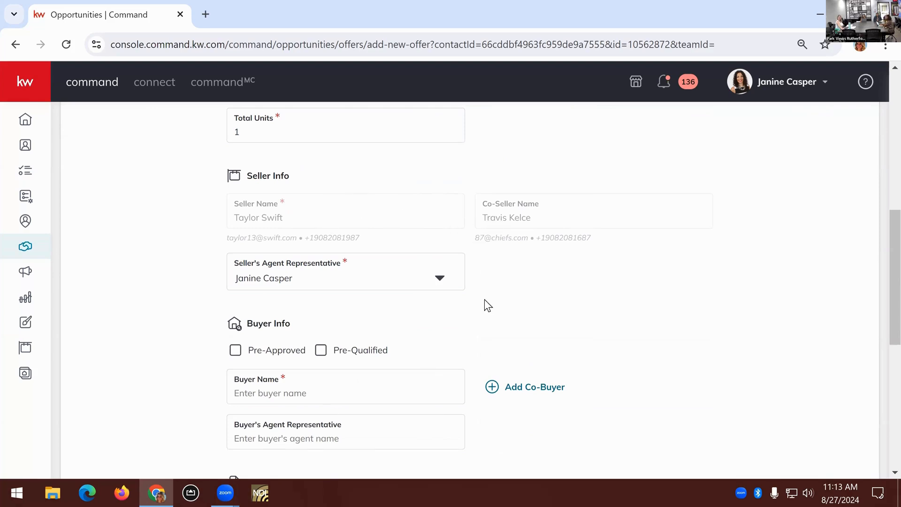
{"action": "scroll", "coordinate": [469, 350], "scroll_direction": "up", "scroll_amount": 1}
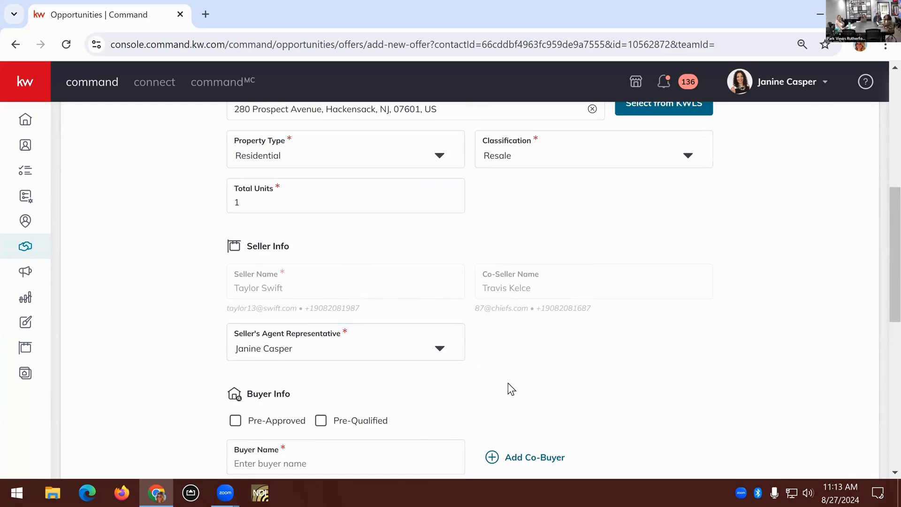
{"action": "scroll", "coordinate": [508, 381], "scroll_direction": "down", "scroll_amount": 3}
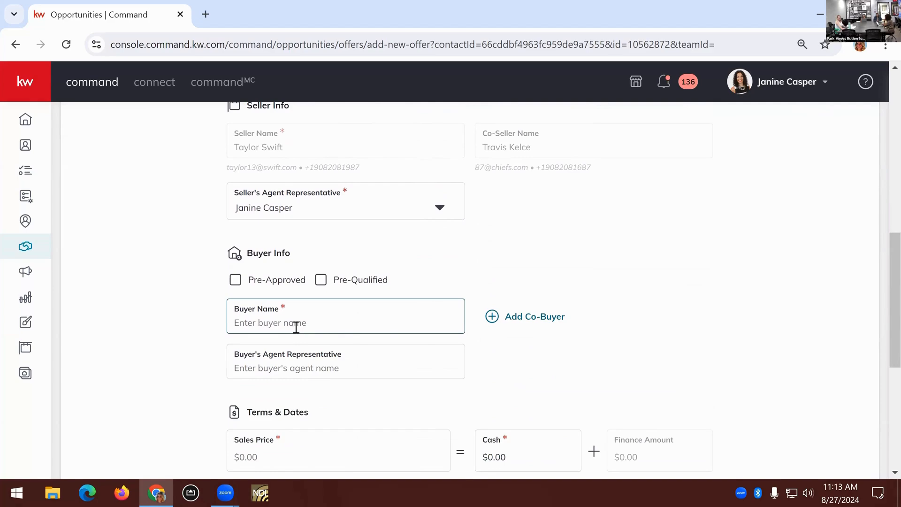
{"action": "left_click", "coordinate": [382, 323]}
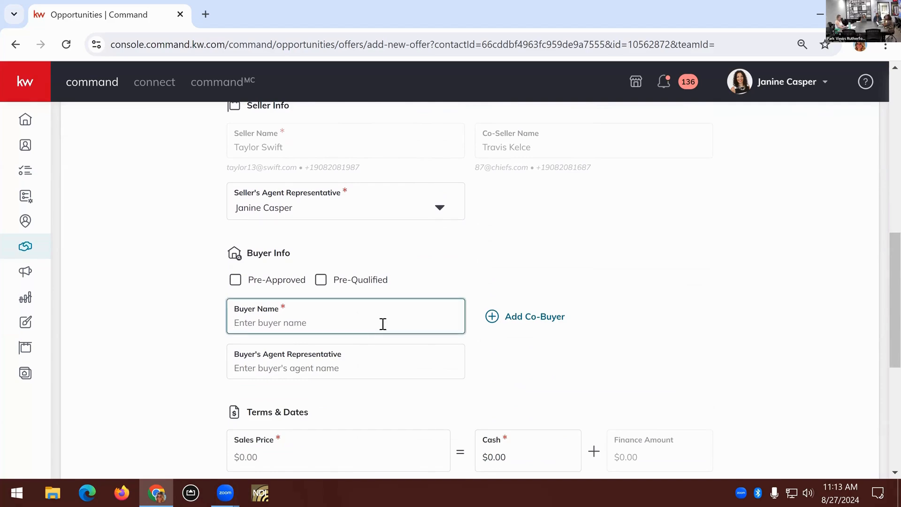
{"action": "type", "text": "Sabrina Carpenter"}
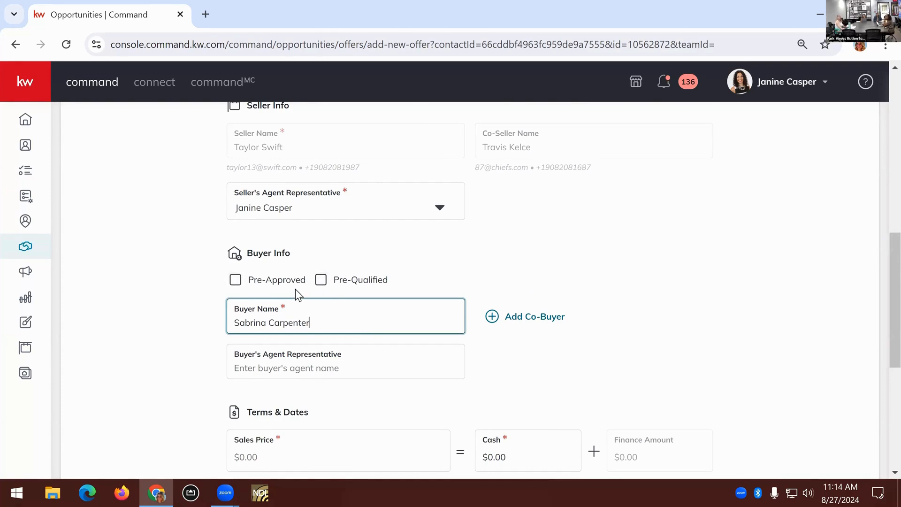
{"action": "left_click", "coordinate": [333, 369]}
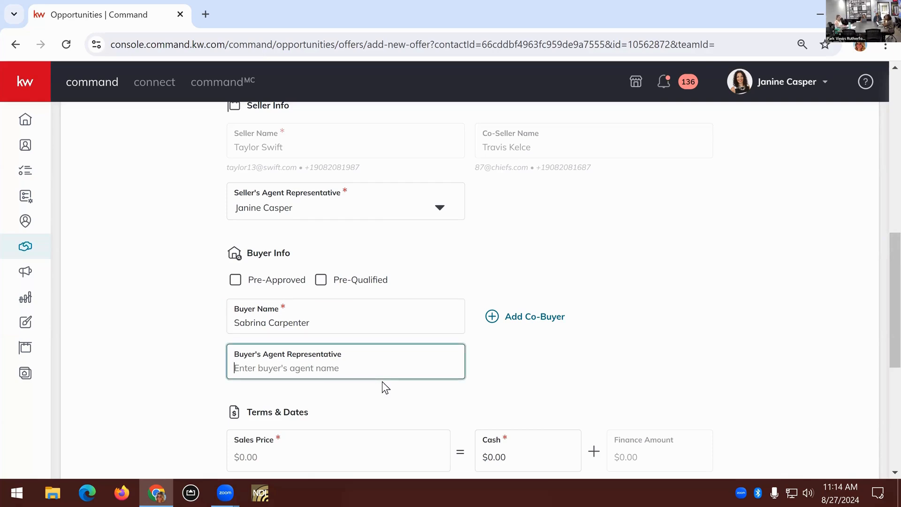
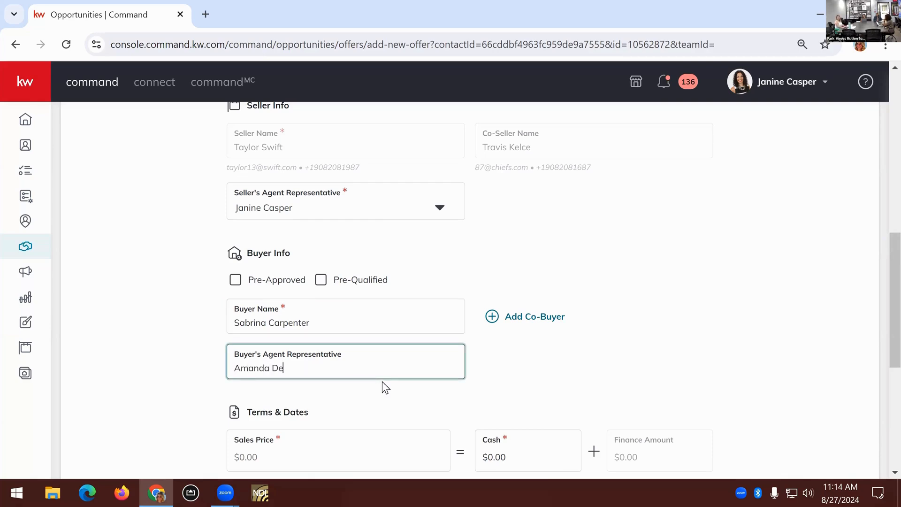
Set the offer's Sales Price to $1,000,000 under Terms & Dates
{"action": "scroll", "coordinate": [366, 371], "scroll_direction": "down", "scroll_amount": 3}
{"action": "left_click", "coordinate": [279, 312]}
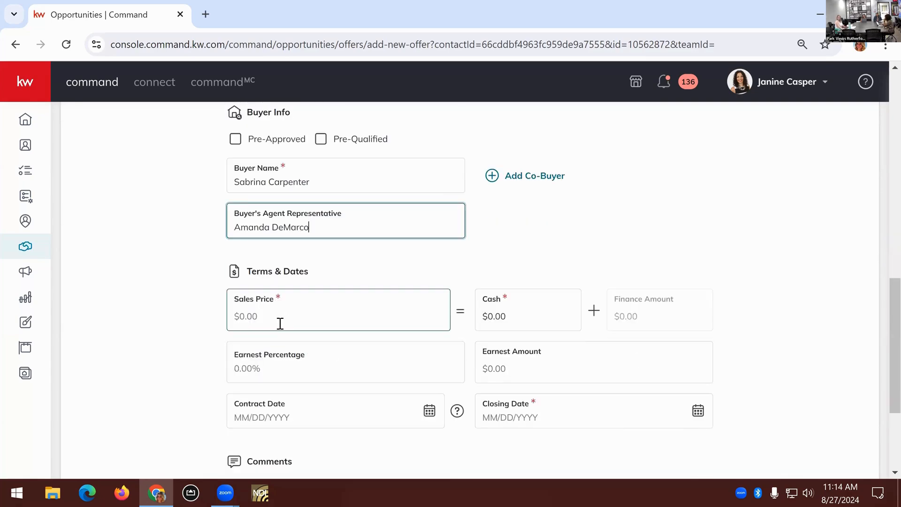
{"action": "left_click", "coordinate": [497, 315]}
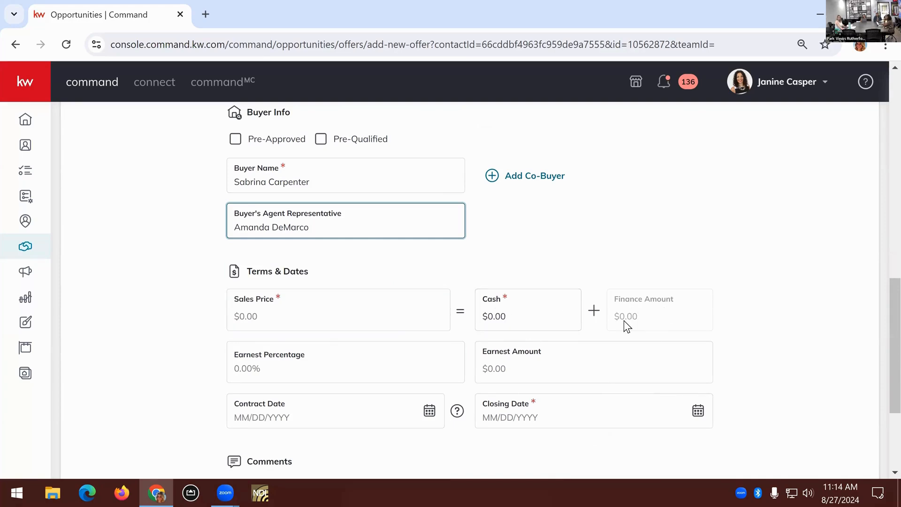
{"action": "left_click", "coordinate": [296, 310]}
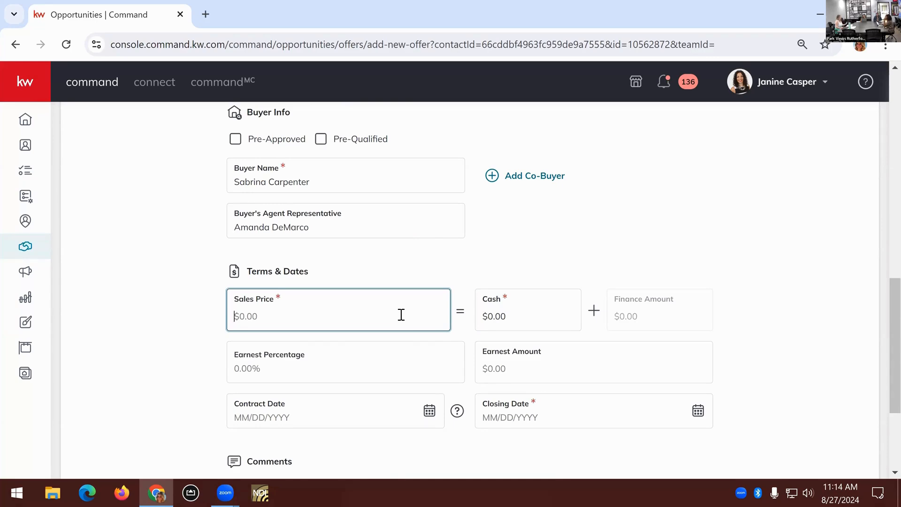
{"action": "type", "text": "1000000"}
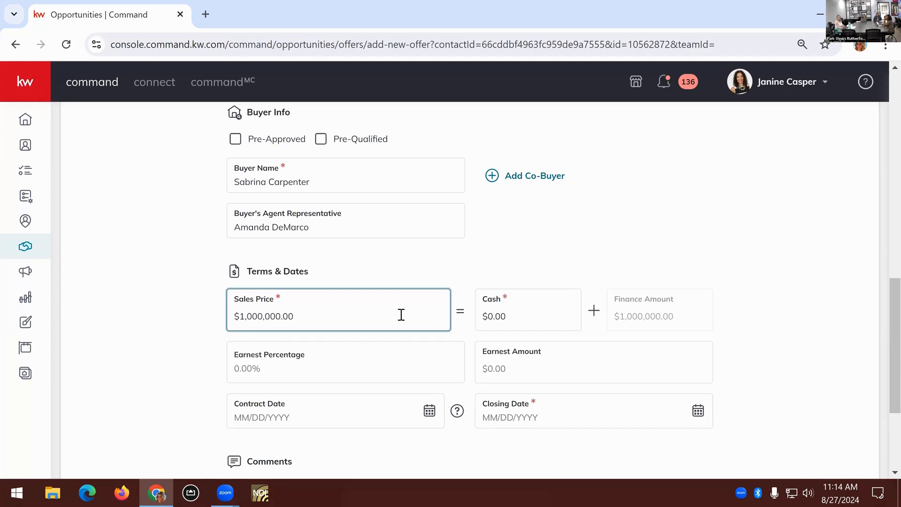
Replace the Cash amount in the offer's terms with $25,000
{"action": "left_click", "coordinate": [528, 310]}
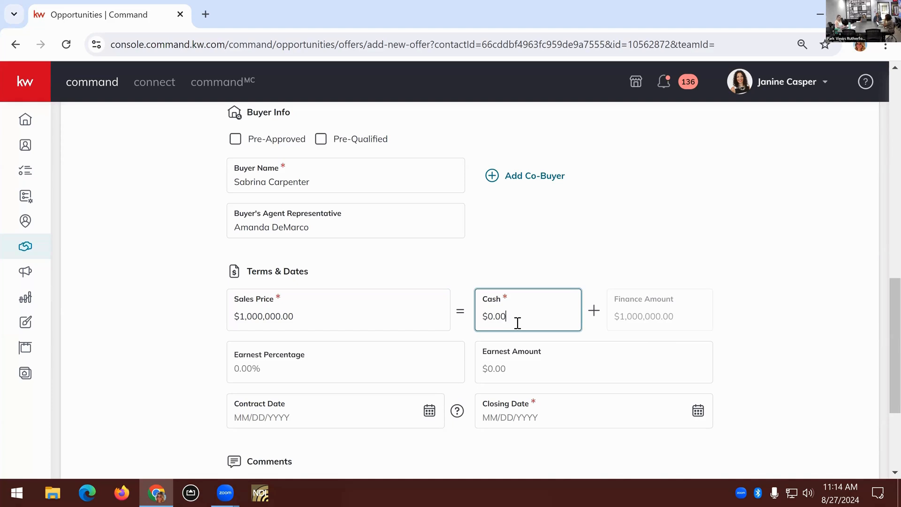
{"action": "key", "text": "BackSpace"}
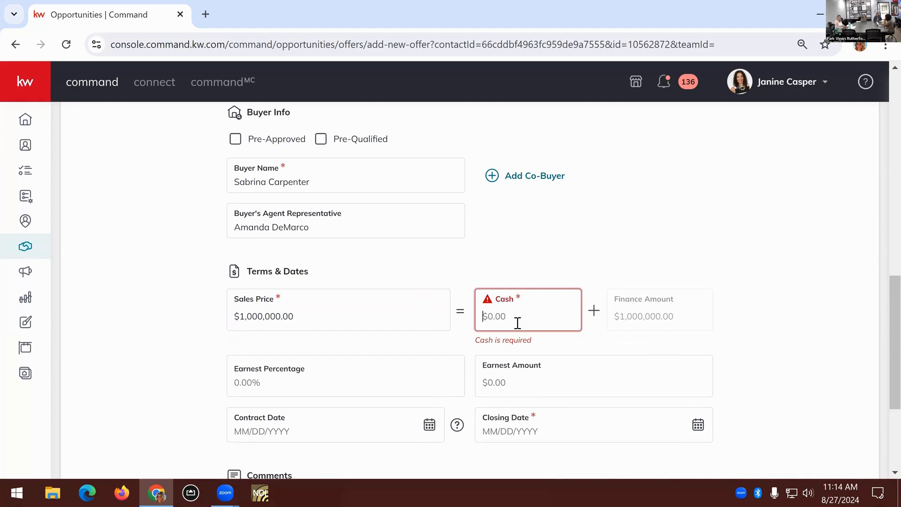
{"action": "type", "text": "250,"}
{"action": "type", "text": "000.0"}
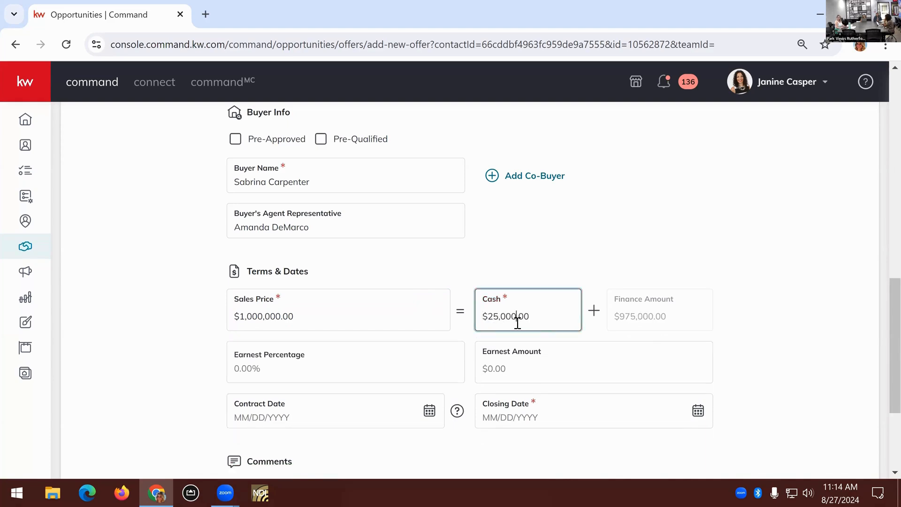
{"action": "type", "text": "0"}
Set the offer's Cash amount to $250,000 and its Closing Date to 09/09/2024
{"action": "left_click", "coordinate": [629, 323]}
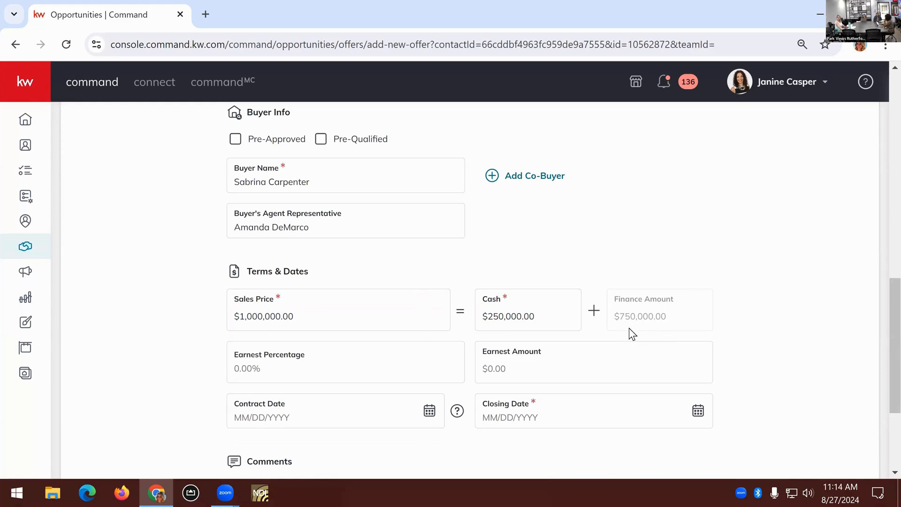
{"action": "scroll", "coordinate": [629, 327], "scroll_direction": "down", "scroll_amount": 1}
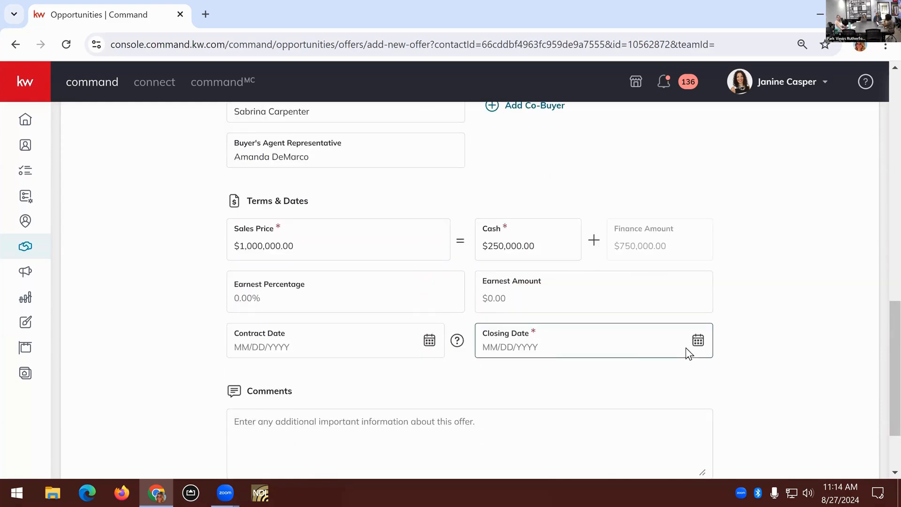
{"action": "left_click", "coordinate": [698, 341]}
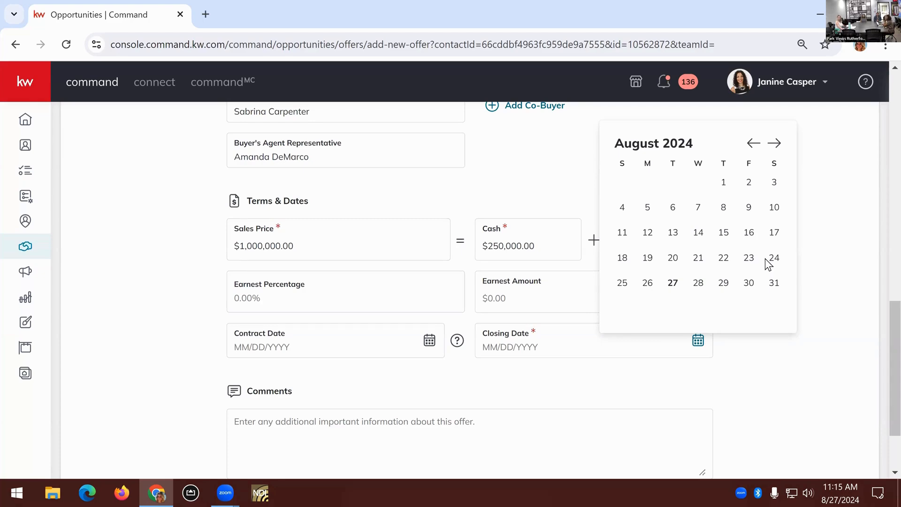
{"action": "left_click", "coordinate": [776, 144]}
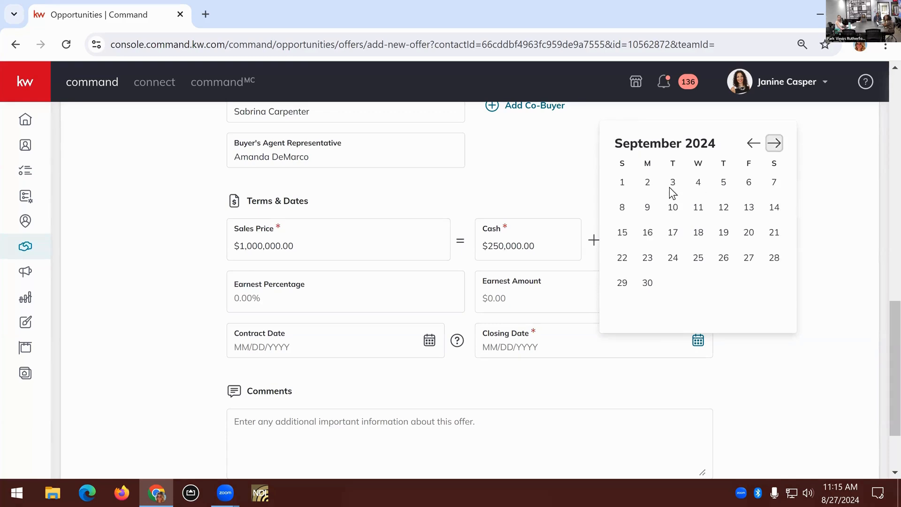
{"action": "left_click", "coordinate": [648, 207]}
Create the offer without accepting it and leave the Comments empty, and review its entry in the Offer Timeline
{"action": "scroll", "coordinate": [750, 306], "scroll_direction": "down", "scroll_amount": 2}
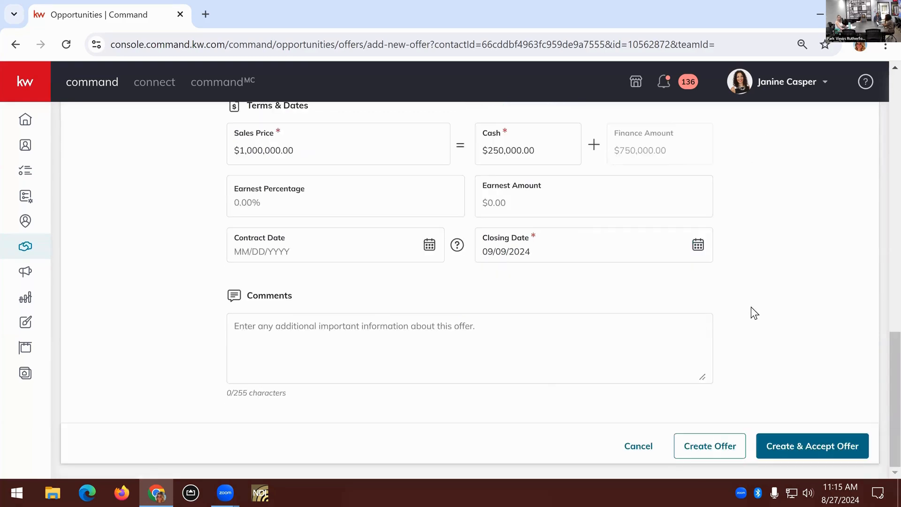
{"action": "left_click", "coordinate": [545, 332]}
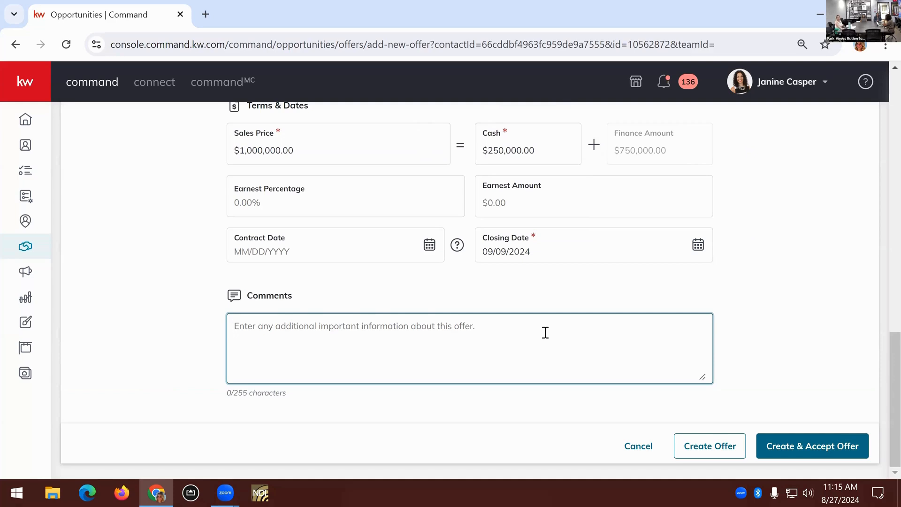
{"action": "left_click", "coordinate": [691, 448]}
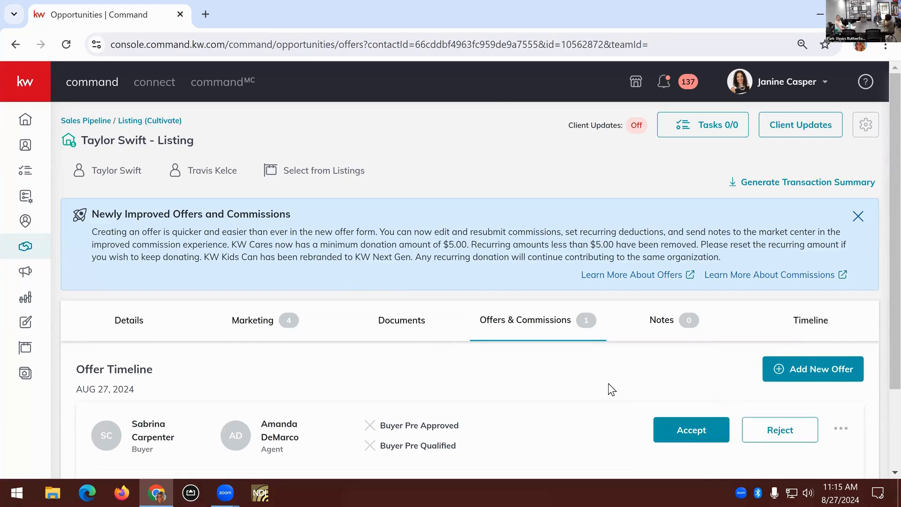
{"action": "scroll", "coordinate": [608, 382], "scroll_direction": "down", "scroll_amount": 1}
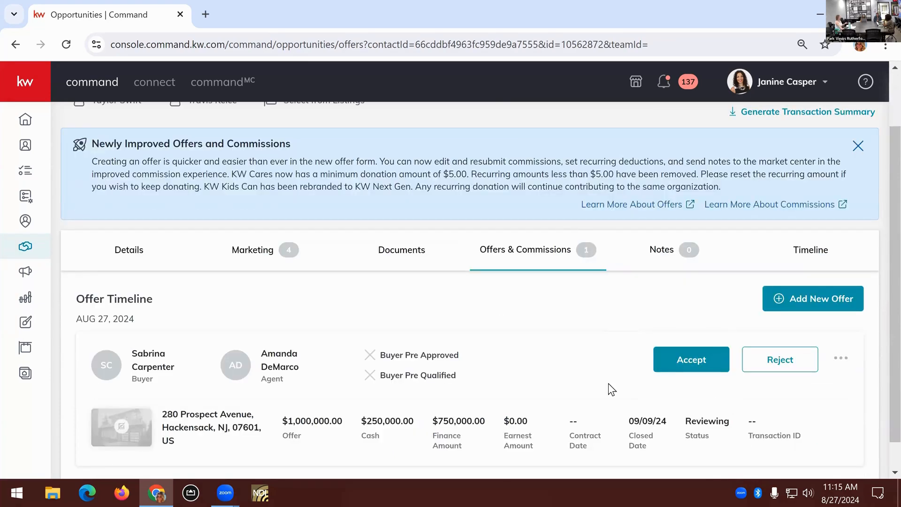
{"action": "scroll", "coordinate": [608, 383], "scroll_direction": "down", "scroll_amount": 1}
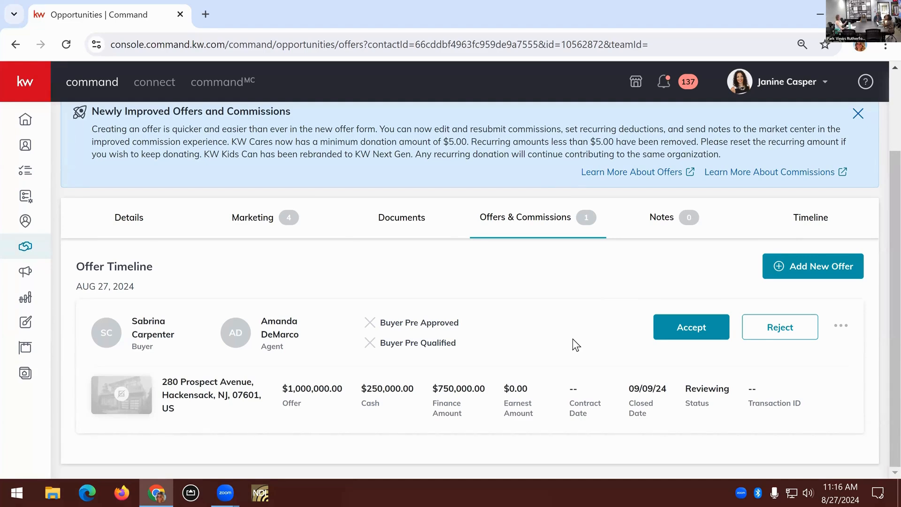
Start a second new offer and replace its Offer Name with a surname followed by "Offer"
{"action": "left_click", "coordinate": [807, 277]}
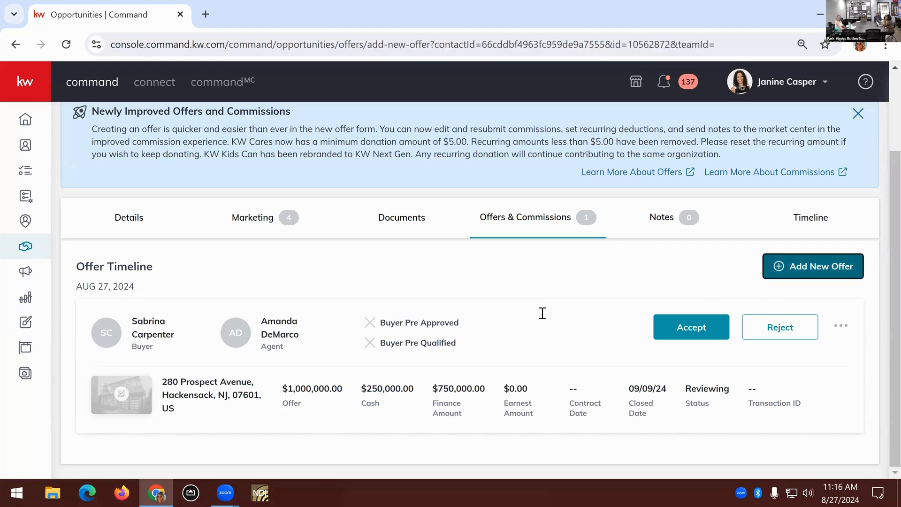
{"action": "left_click", "coordinate": [347, 312]}
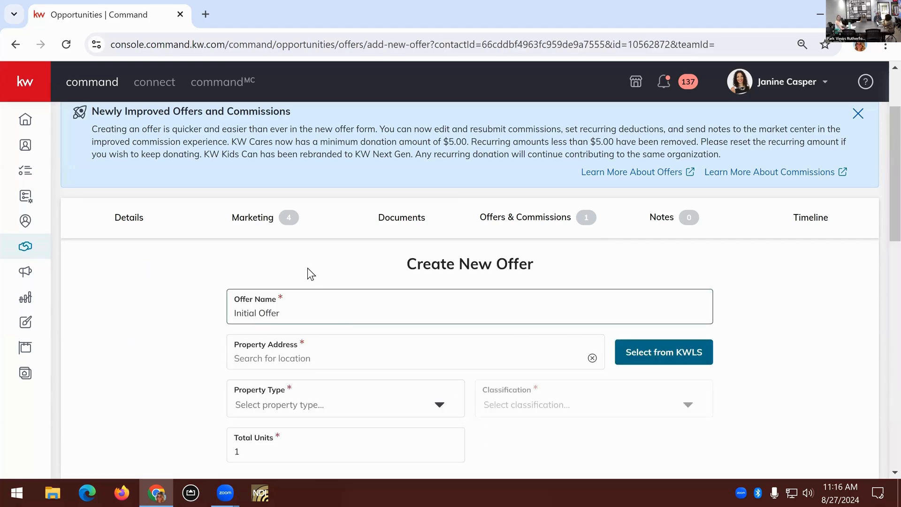
{"action": "scroll", "coordinate": [308, 267], "scroll_direction": "down", "scroll_amount": 1}
{"action": "left_click_drag", "start_coordinate": [282, 245], "coordinate": [165, 249]}
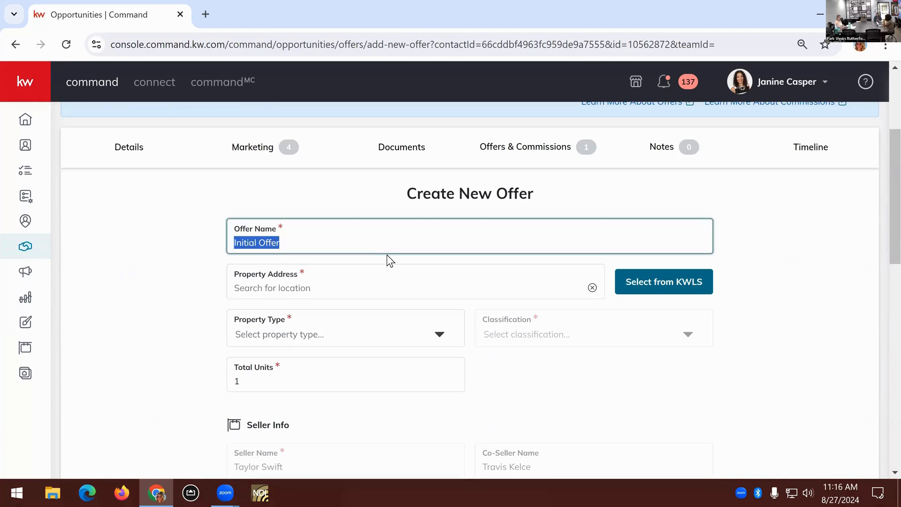
{"action": "type", "text": "JOnes"}
{"action": "key", "text": "BackSpace"}
{"action": "key", "text": "BackSpace"}
{"action": "key", "text": "BackSpace"}
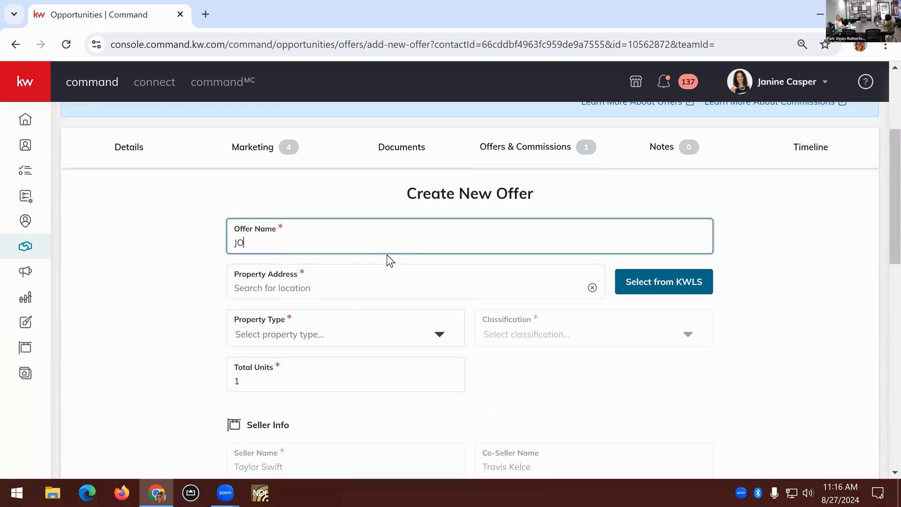
{"action": "key", "text": "BackSpace"}
{"action": "type", "text": "ones Offer"}
Fill in the second offer's Property Address with the same listing address used for the first offer
{"action": "left_click", "coordinate": [399, 286]}
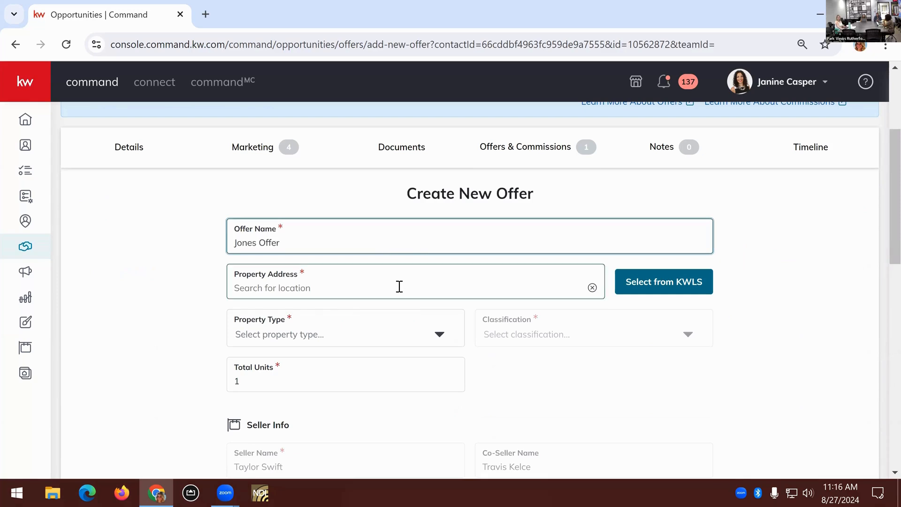
{"action": "type", "text": "280"}
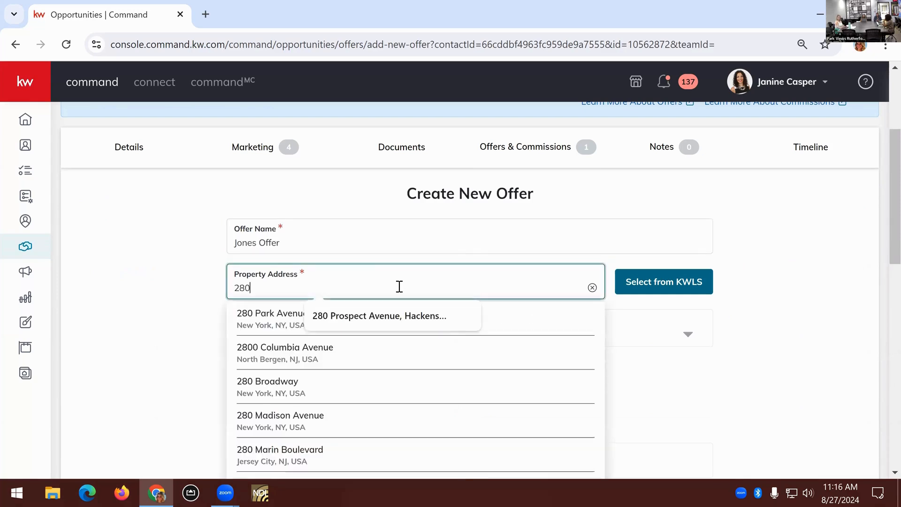
{"action": "left_click", "coordinate": [384, 315]}
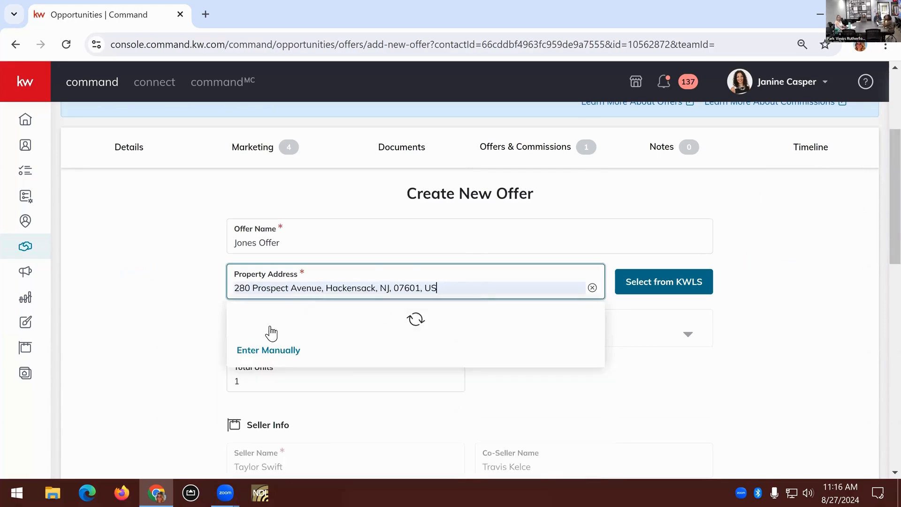
{"action": "left_click", "coordinate": [280, 332]}
Set the second offer's Property Type to Residential and choose its Classification
{"action": "scroll", "coordinate": [362, 293], "scroll_direction": "down", "scroll_amount": 1}
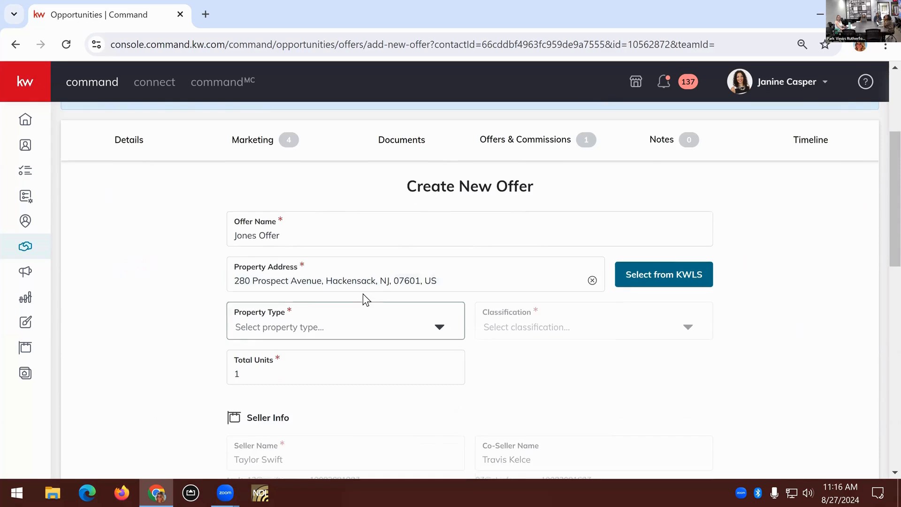
{"action": "left_click", "coordinate": [311, 269]}
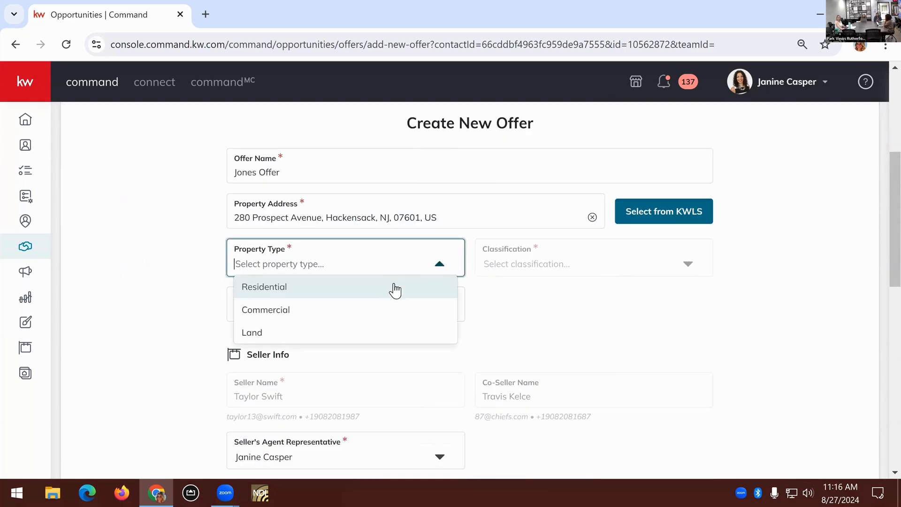
{"action": "left_click", "coordinate": [392, 287]}
{"action": "left_click", "coordinate": [673, 274]}
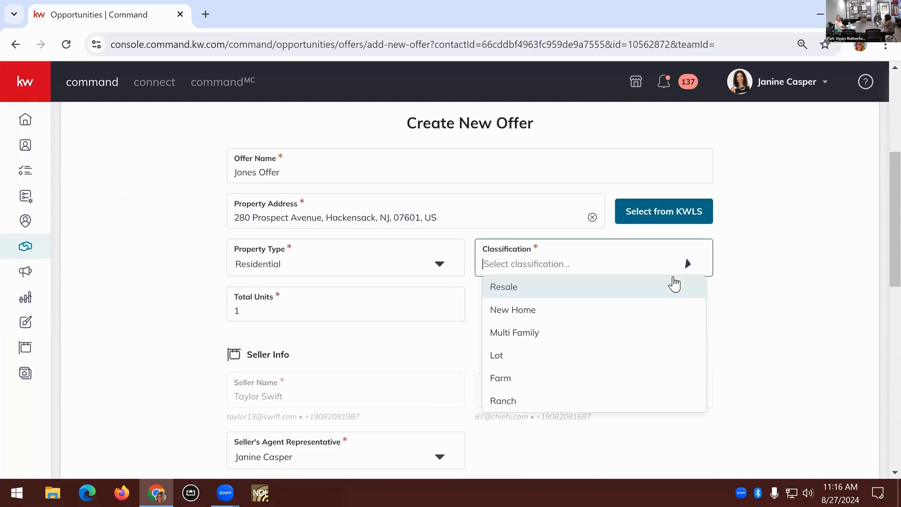
{"action": "left_click", "coordinate": [440, 316]}
Enter the second buyer's full name and the full name of that buyer's agent representative under Buyer Info
{"action": "scroll", "coordinate": [494, 326], "scroll_direction": "down", "scroll_amount": 2}
{"action": "scroll", "coordinate": [460, 328], "scroll_direction": "down", "scroll_amount": 2}
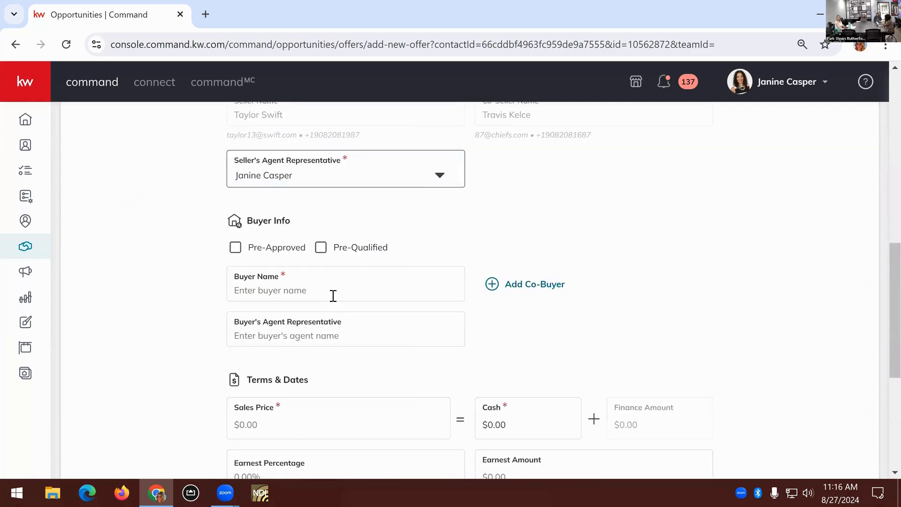
{"action": "left_click", "coordinate": [333, 292]}
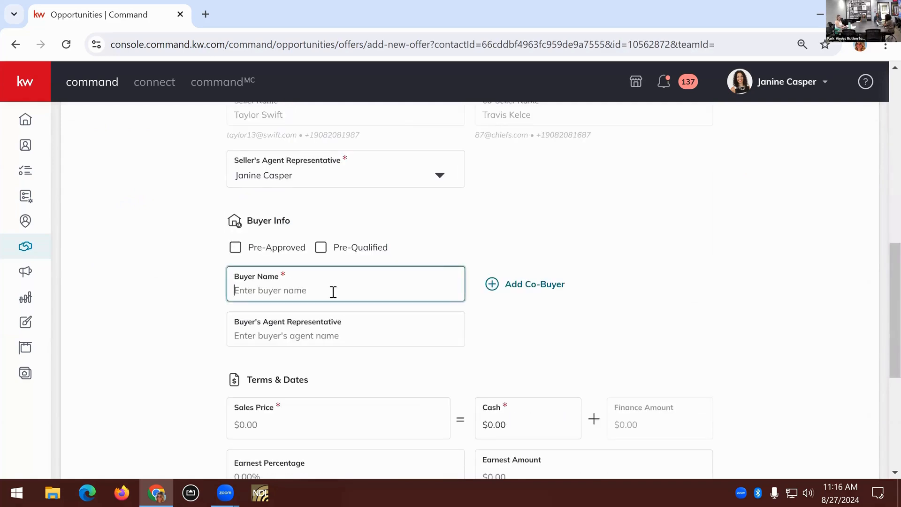
{"action": "type", "text": "Olivia Rodrigo"}
{"action": "left_click", "coordinate": [358, 341]}
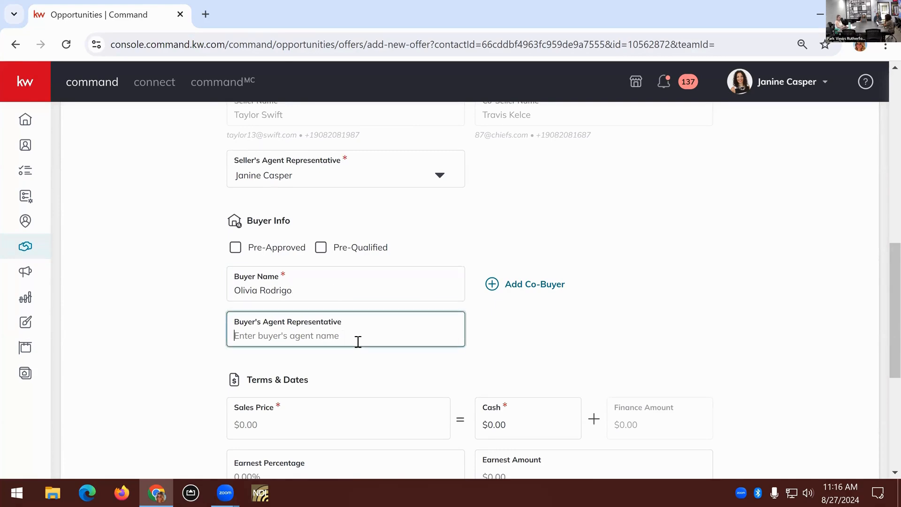
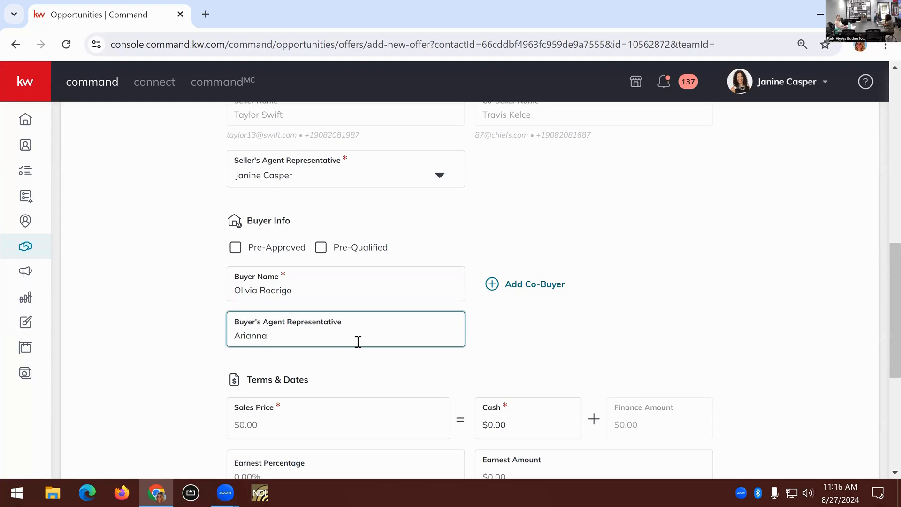
Set the second offer's Sales Price to $1,000,000 and its Cash amount to $500,000 under Terms & Dates
{"action": "scroll", "coordinate": [469, 300], "scroll_direction": "down", "scroll_amount": 3}
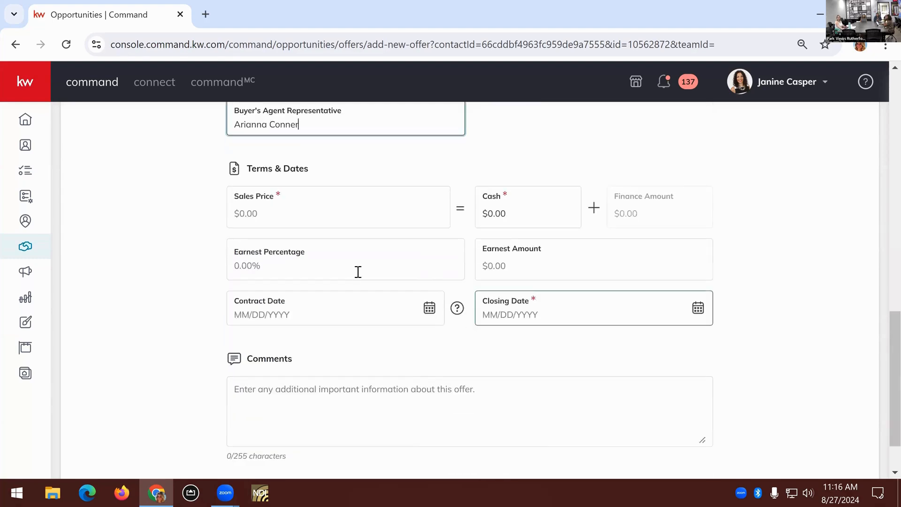
{"action": "left_click", "coordinate": [277, 288]}
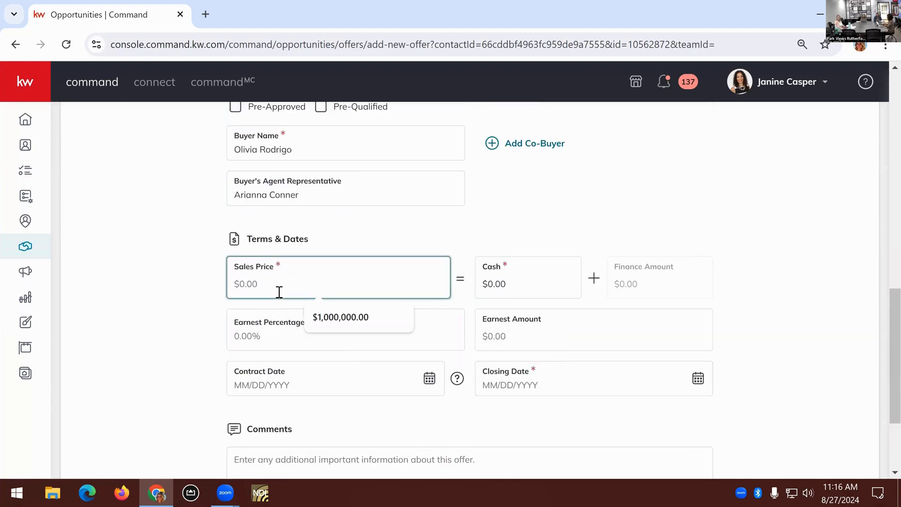
{"action": "left_click", "coordinate": [347, 318]}
{"action": "left_click", "coordinate": [523, 287]}
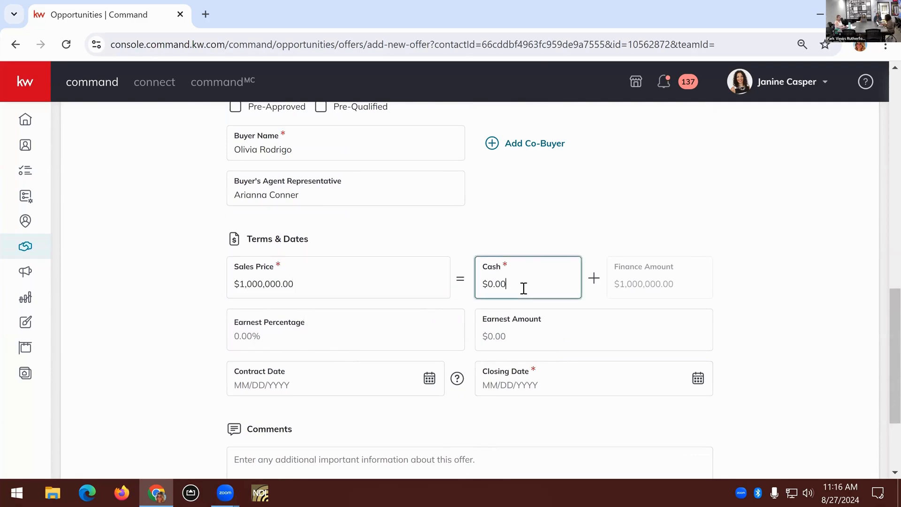
{"action": "key", "text": "BackSpace"}
{"action": "key", "text": "BackSpace"}
{"action": "key", "text": "BackSpace"}
{"action": "key", "text": "BackSpace"}
{"action": "type", "text": "500000"}
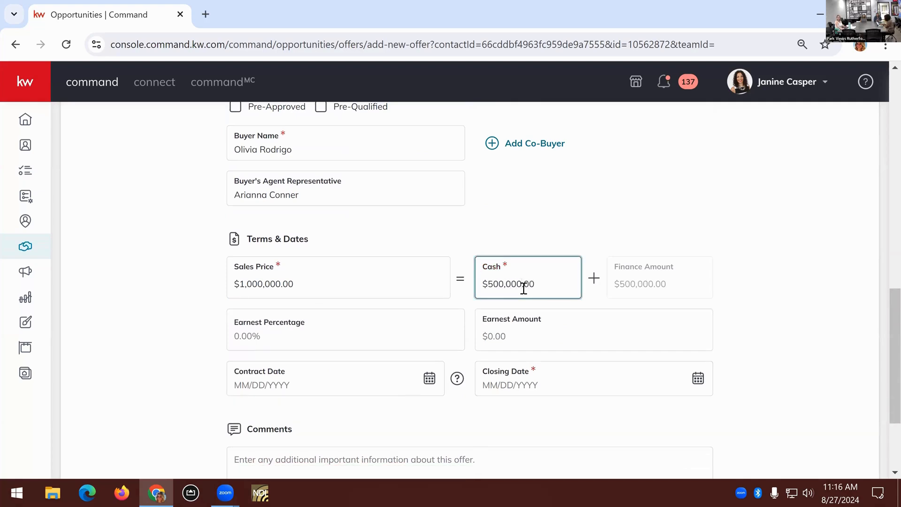
Set the second offer's Closing Date to 09/23/2024 and enter "additional comments here" as its comment
{"action": "scroll", "coordinate": [519, 311], "scroll_direction": "down", "scroll_amount": 1}
{"action": "left_click", "coordinate": [698, 308]}
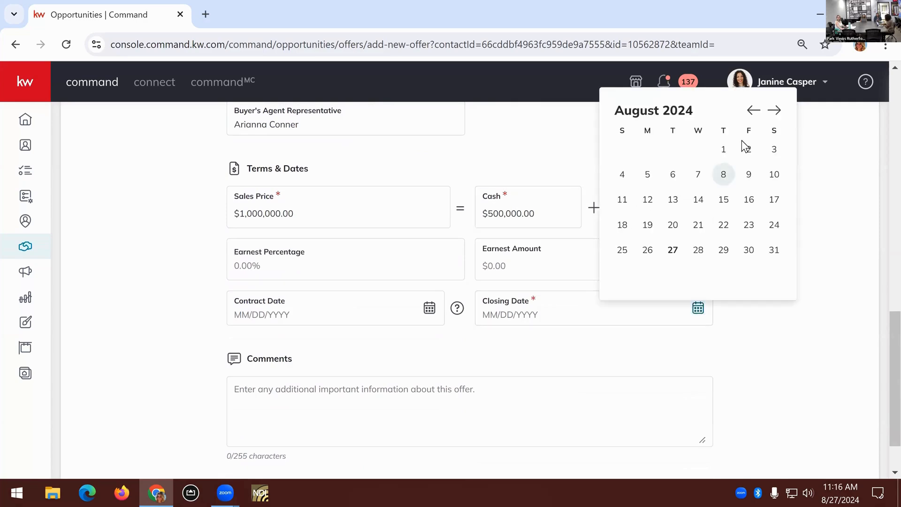
{"action": "left_click", "coordinate": [774, 110]}
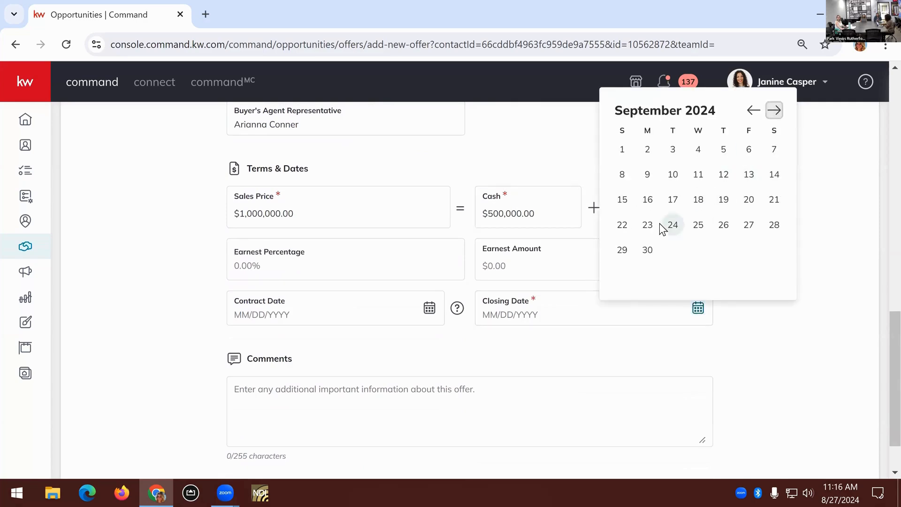
{"action": "left_click", "coordinate": [490, 397]}
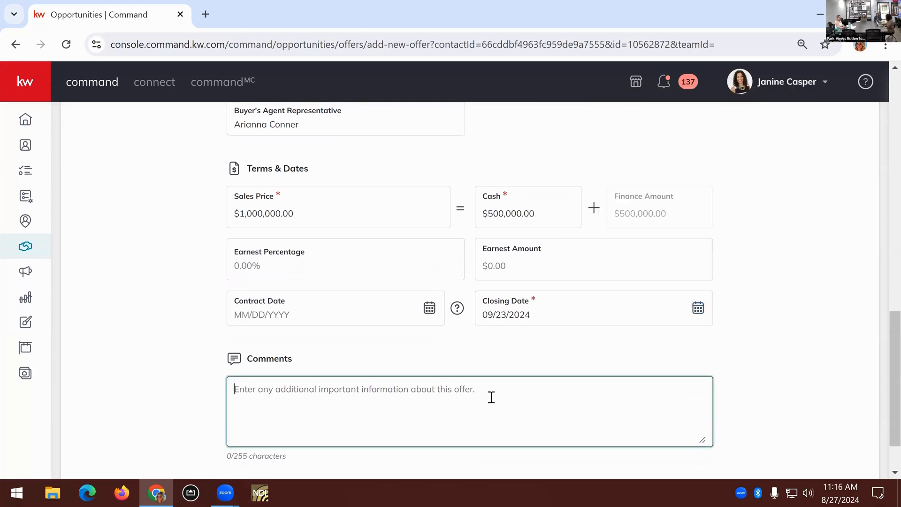
{"action": "type", "text": "additional comments here"}
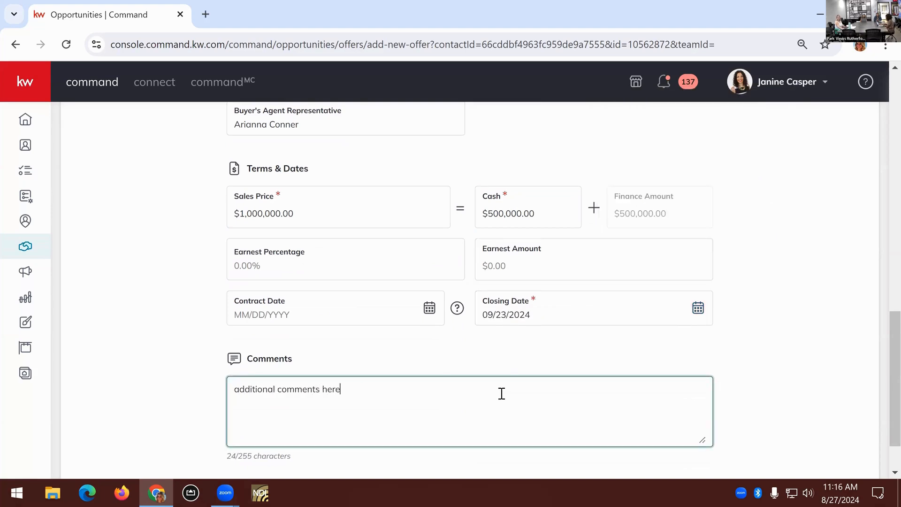
Mark the second buyer as Pre-Approved and Pre-Qualified, and create the offer without accepting it
{"action": "scroll", "coordinate": [501, 393], "scroll_direction": "up", "scroll_amount": 3}
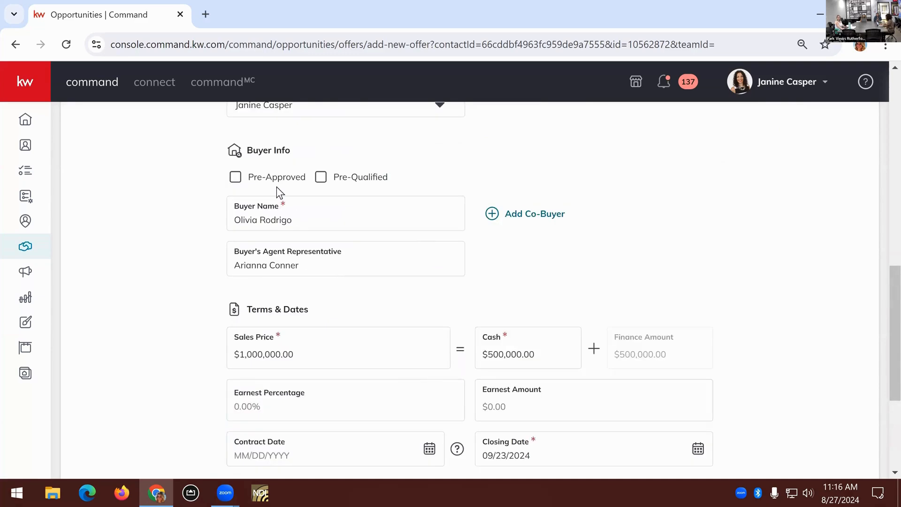
{"action": "left_click", "coordinate": [276, 181]}
{"action": "left_click", "coordinate": [352, 183]}
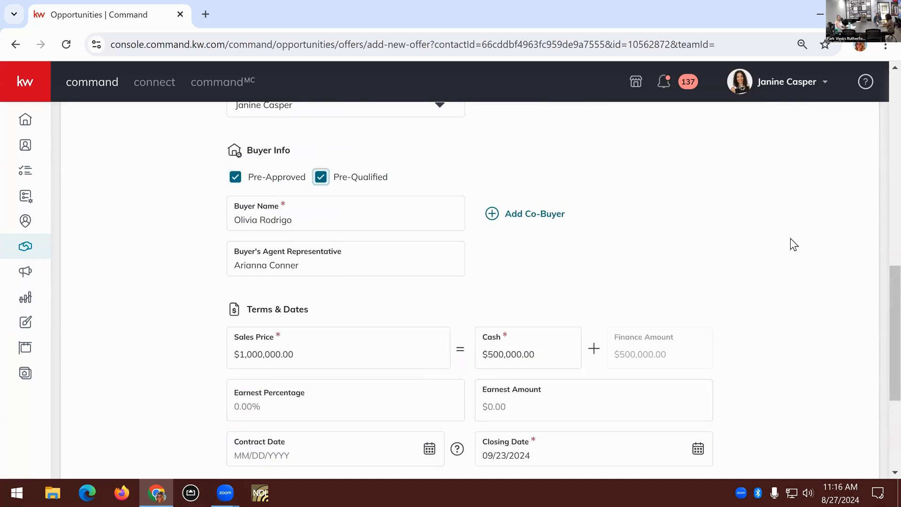
{"action": "scroll", "coordinate": [803, 249], "scroll_direction": "down", "scroll_amount": 4}
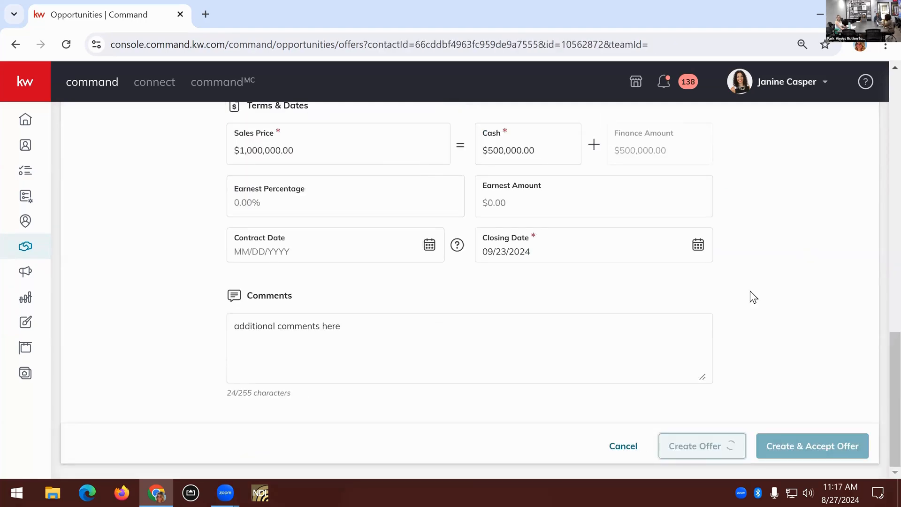
{"action": "scroll", "coordinate": [748, 297], "scroll_direction": "down", "scroll_amount": 1}
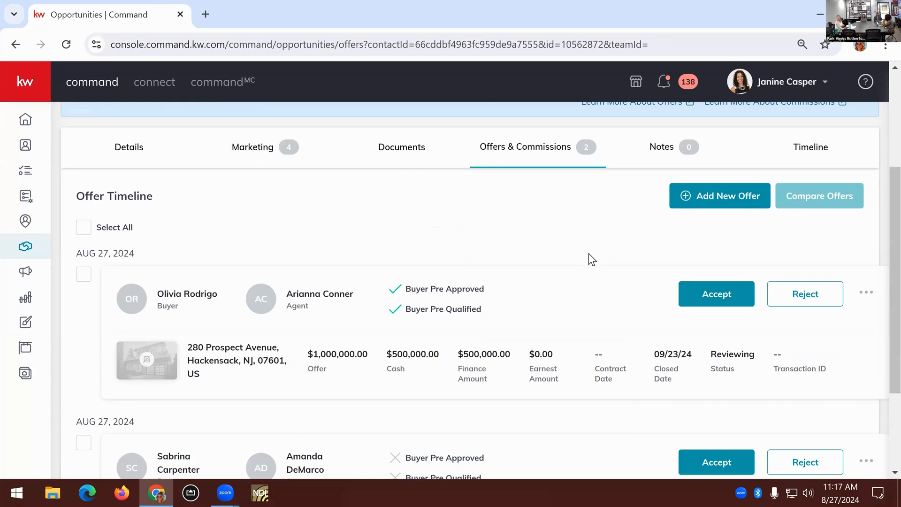
Compare all offers on the listing side by side, review their terms, and return to the offer timeline
{"action": "left_click", "coordinate": [83, 228]}
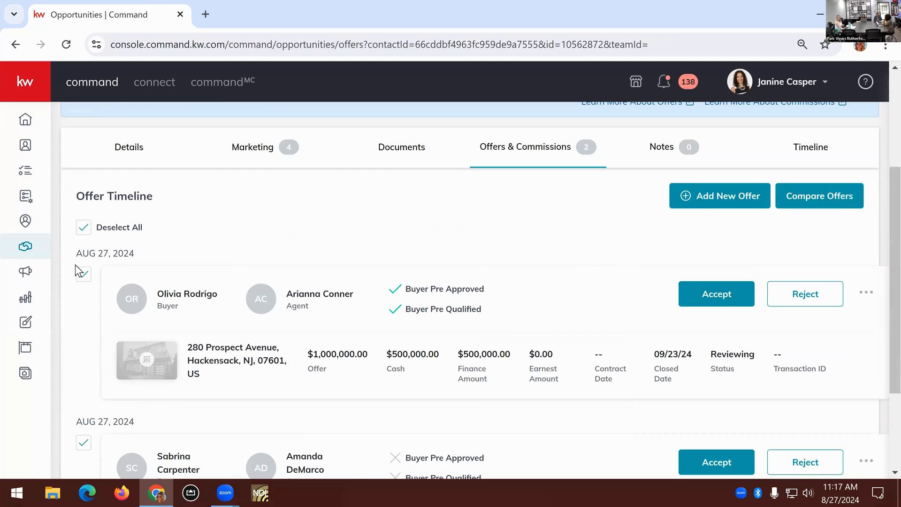
{"action": "left_click", "coordinate": [831, 203]}
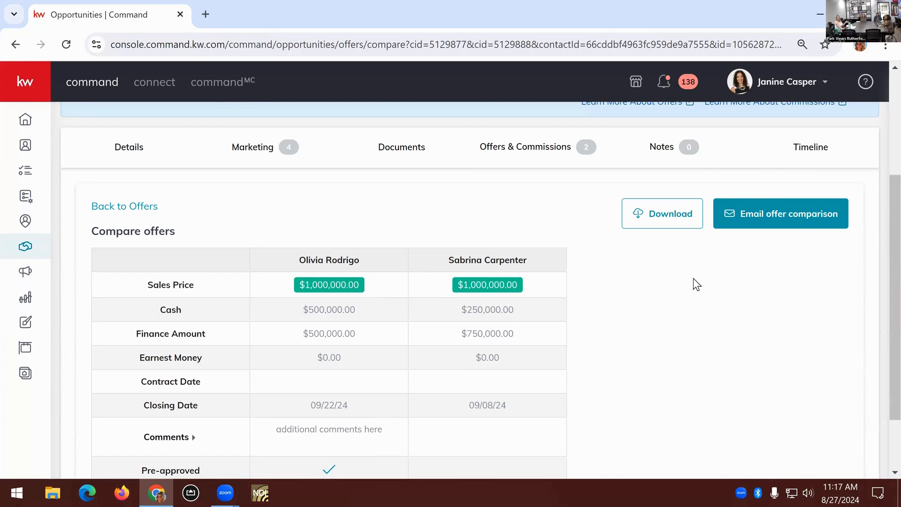
{"action": "scroll", "coordinate": [577, 295], "scroll_direction": "down", "scroll_amount": 1}
{"action": "scroll", "coordinate": [574, 290], "scroll_direction": "down", "scroll_amount": 2}
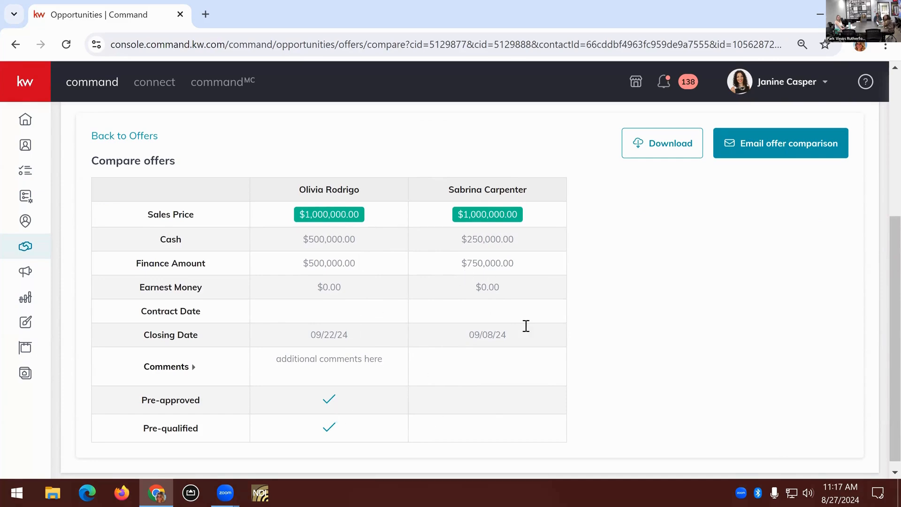
{"action": "scroll", "coordinate": [529, 331], "scroll_direction": "up", "scroll_amount": 3}
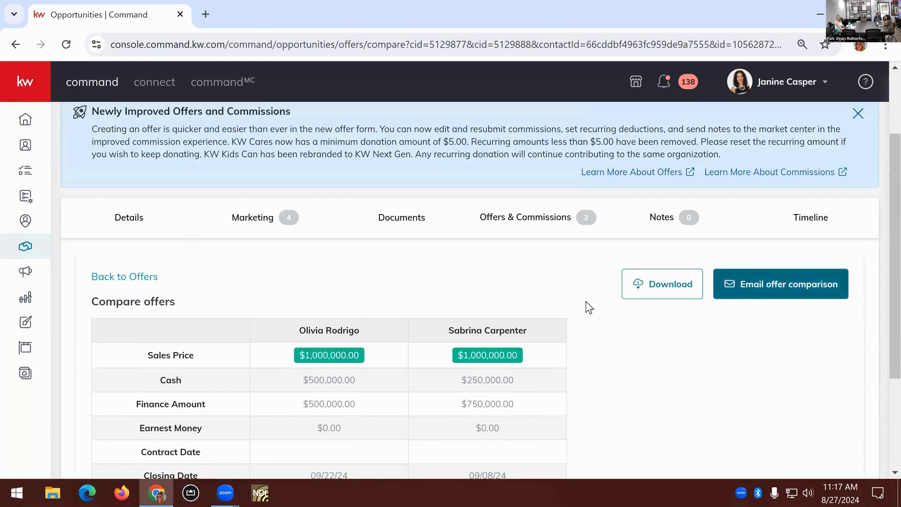
{"action": "left_click", "coordinate": [147, 278]}
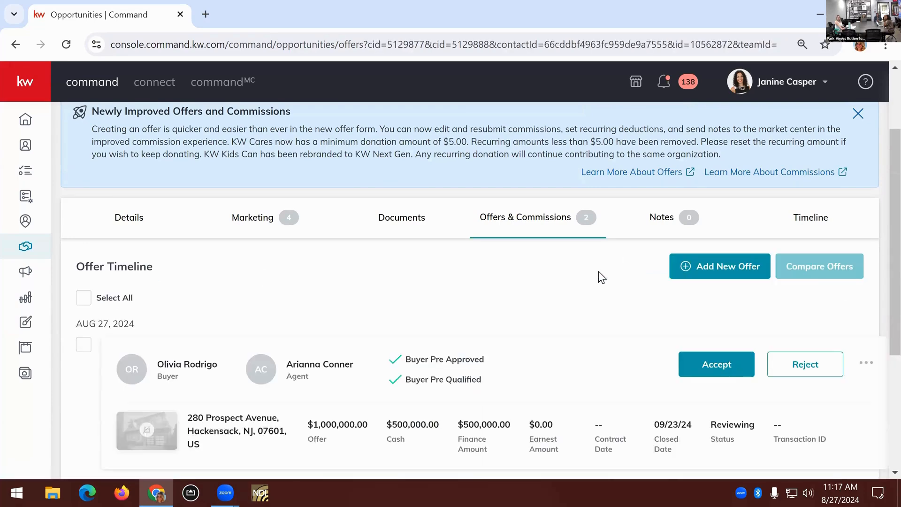
{"action": "scroll", "coordinate": [598, 271], "scroll_direction": "down", "scroll_amount": 5}
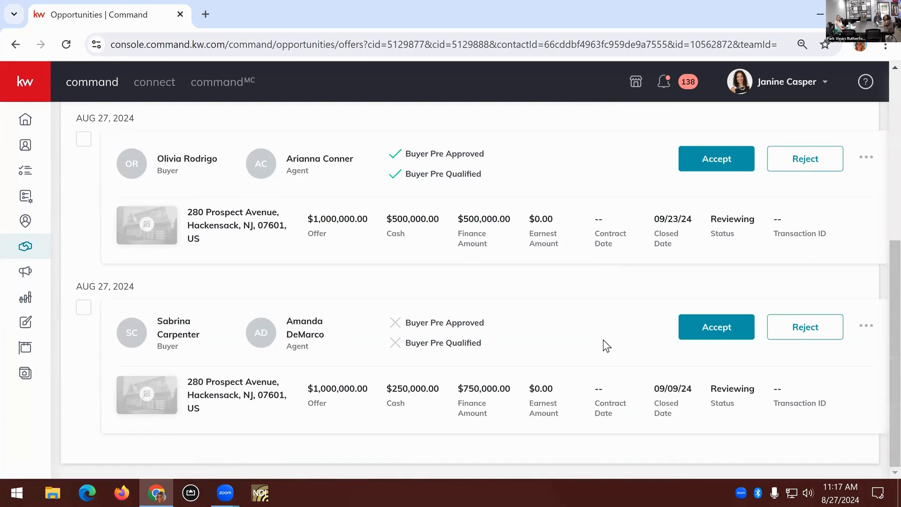
{"action": "scroll", "coordinate": [604, 339], "scroll_direction": "up", "scroll_amount": 7}
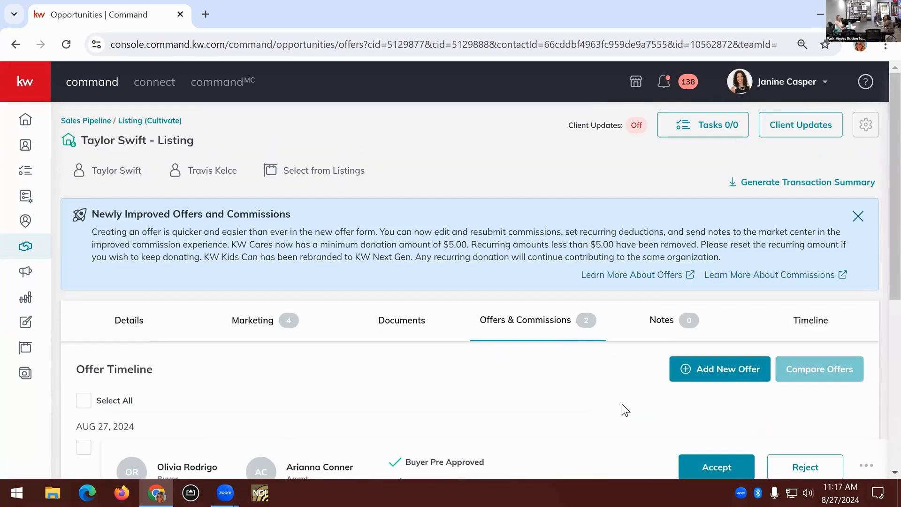
Start a new offer and begin creating an MC Exclusive Listing from the KWLS property selection
{"action": "left_click", "coordinate": [714, 377]}
{"action": "scroll", "coordinate": [785, 359], "scroll_direction": "down", "scroll_amount": 1}
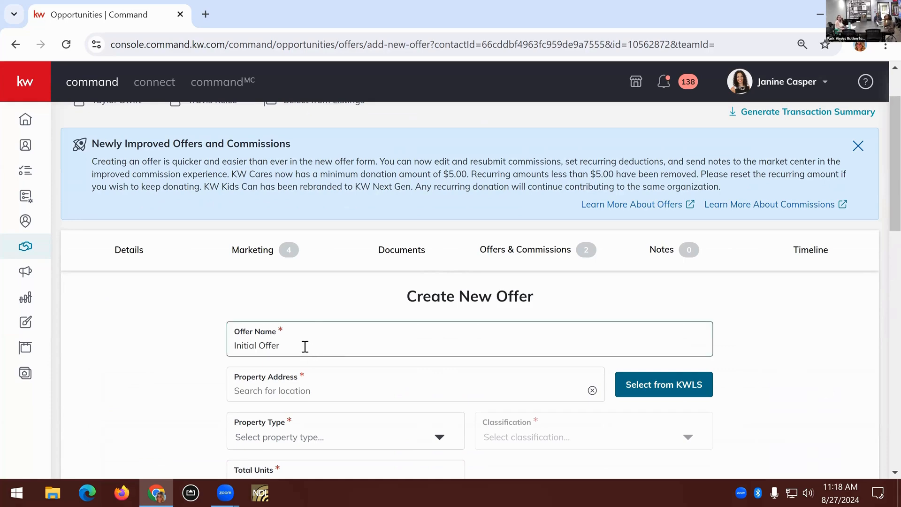
{"action": "left_click_drag", "start_coordinate": [305, 346], "coordinate": [231, 338]}
{"action": "left_click", "coordinate": [132, 343]}
{"action": "scroll", "coordinate": [249, 333], "scroll_direction": "down", "scroll_amount": 2}
{"action": "left_click", "coordinate": [469, 318]}
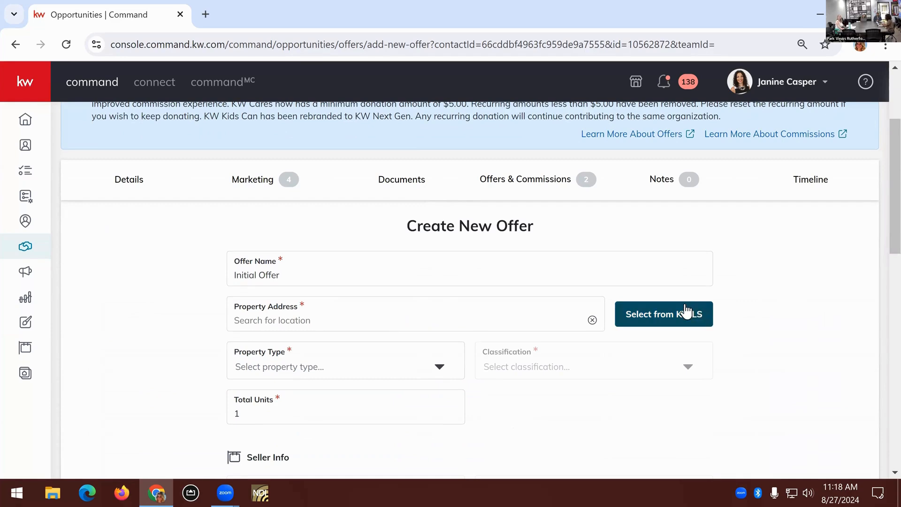
{"action": "left_click", "coordinate": [684, 312]}
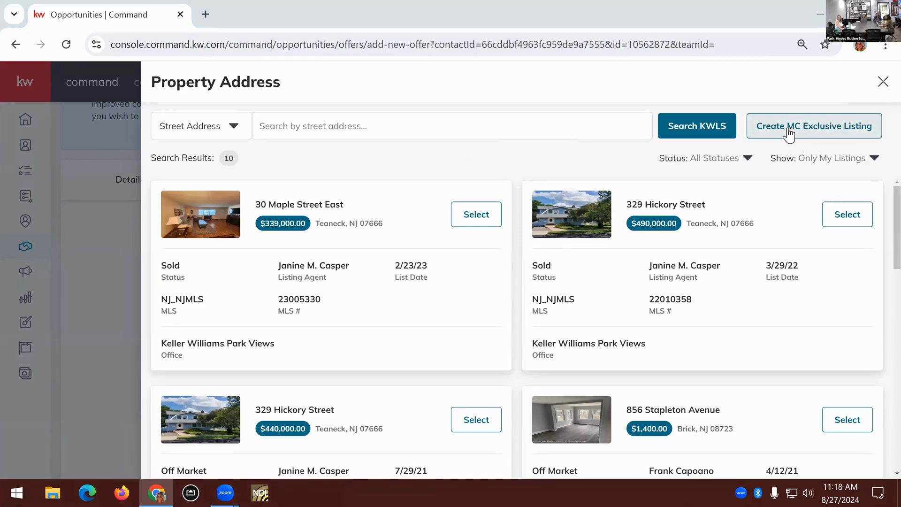
{"action": "left_click", "coordinate": [825, 131]}
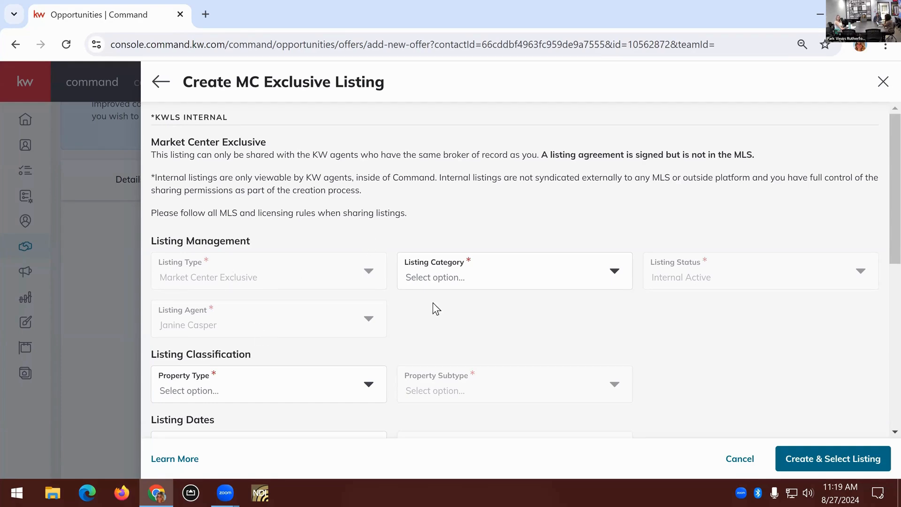
Set the Listing Category of the MC Exclusive Listing to Sold
{"action": "left_click", "coordinate": [611, 274]}
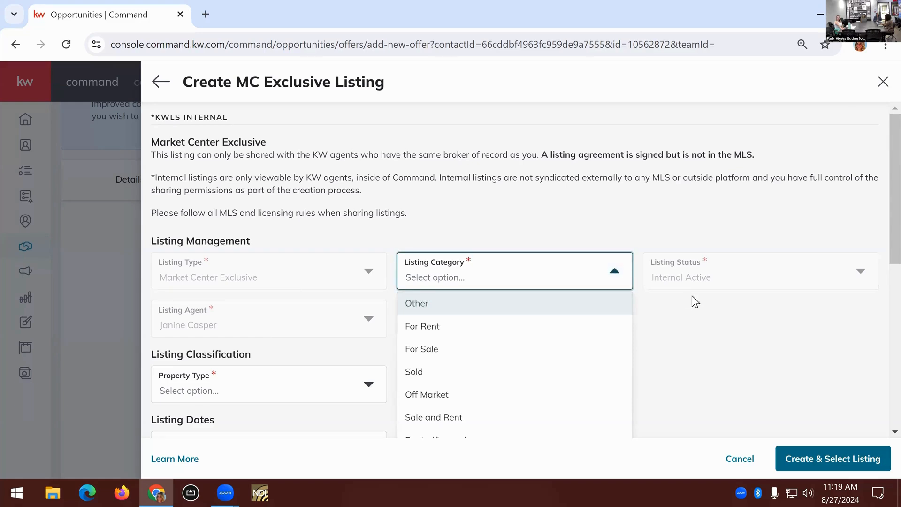
{"action": "scroll", "coordinate": [562, 225], "scroll_direction": "down", "scroll_amount": 1}
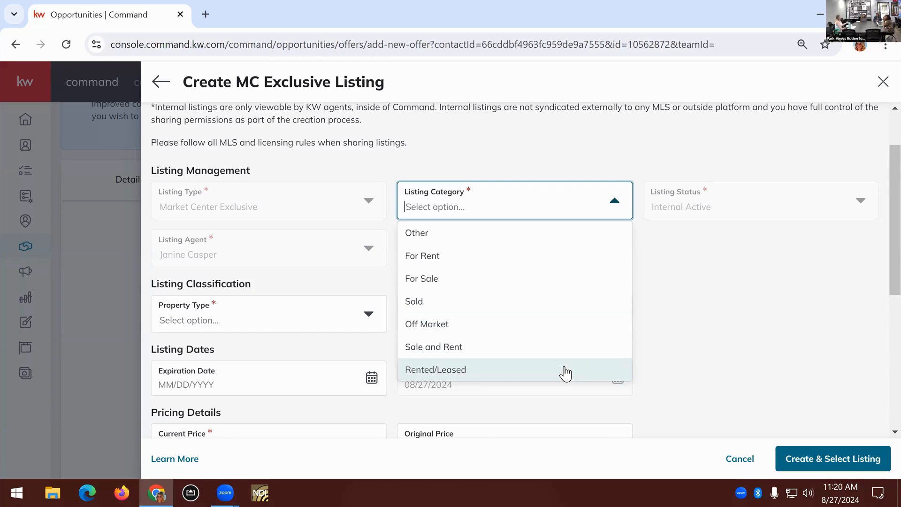
{"action": "left_click", "coordinate": [518, 309]}
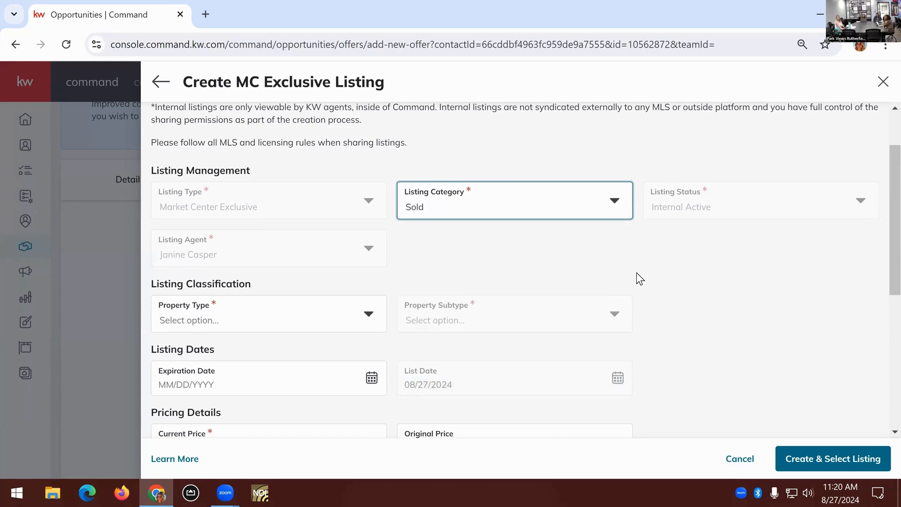
Classify the listing with Property Type Residential and Property Subtype Single Family Detached
{"action": "scroll", "coordinate": [704, 246], "scroll_direction": "down", "scroll_amount": 1}
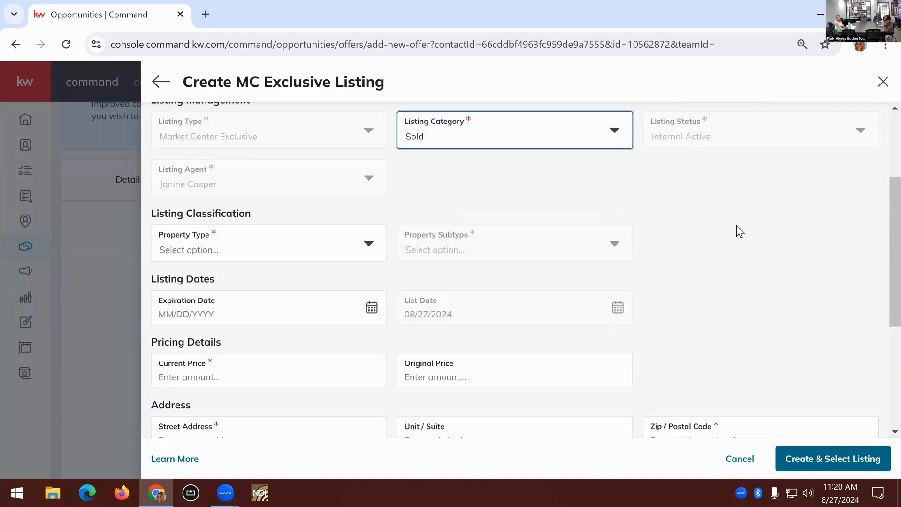
{"action": "left_click", "coordinate": [368, 243]}
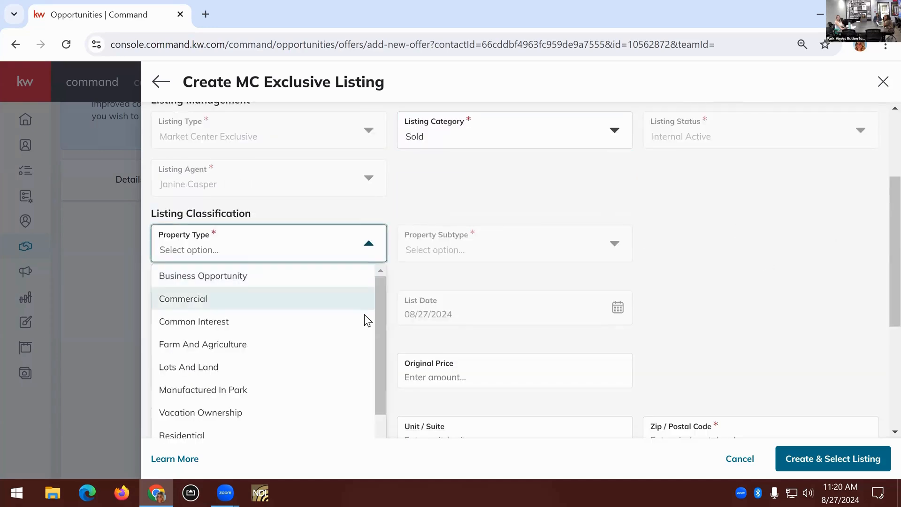
{"action": "scroll", "coordinate": [365, 316], "scroll_direction": "down", "scroll_amount": 1}
{"action": "scroll", "coordinate": [395, 316], "scroll_direction": "down", "scroll_amount": 1}
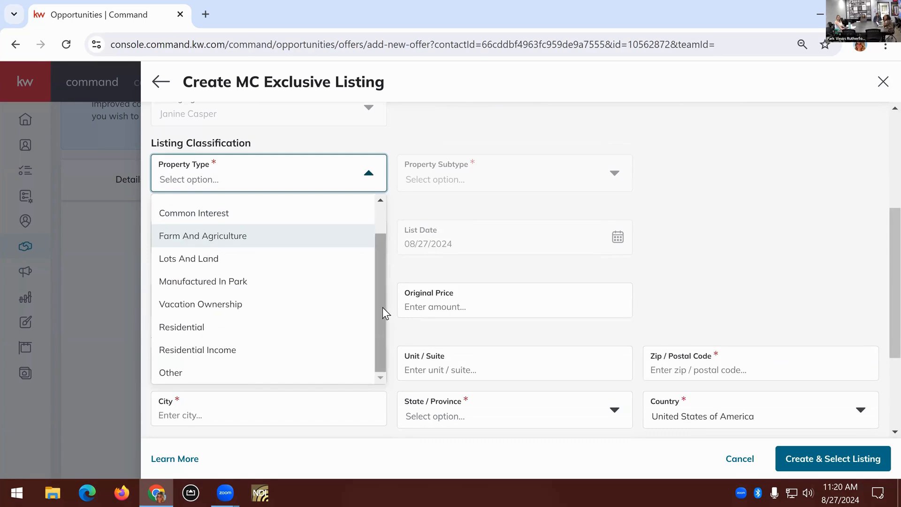
{"action": "scroll", "coordinate": [391, 263], "scroll_direction": "up", "scroll_amount": 1}
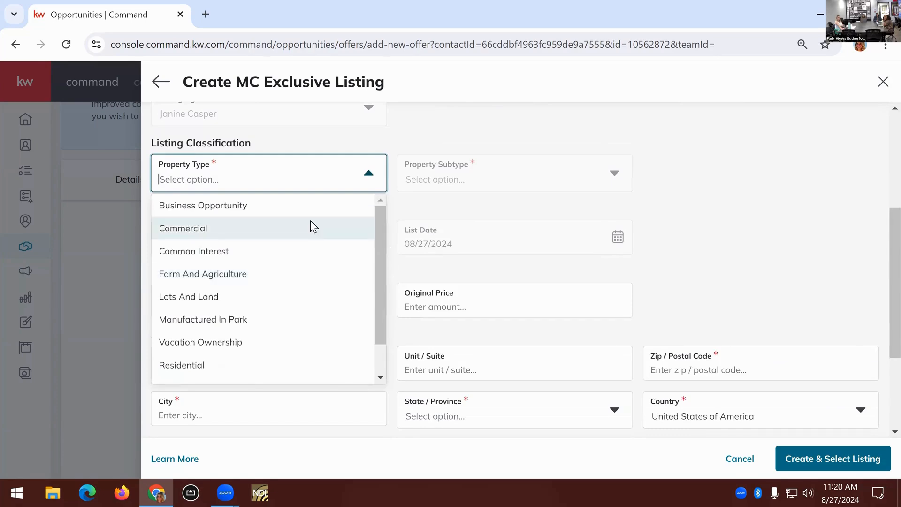
{"action": "scroll", "coordinate": [284, 323], "scroll_direction": "down", "scroll_amount": 1}
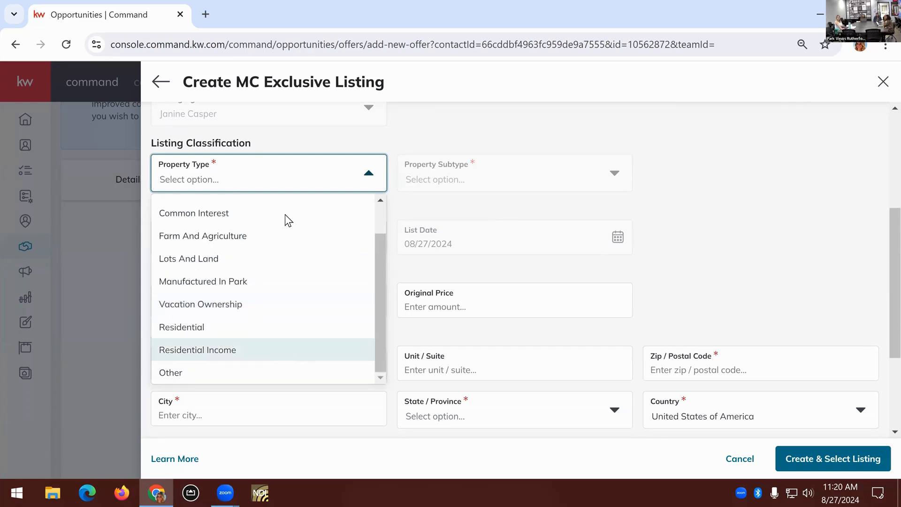
{"action": "left_click", "coordinate": [302, 325]}
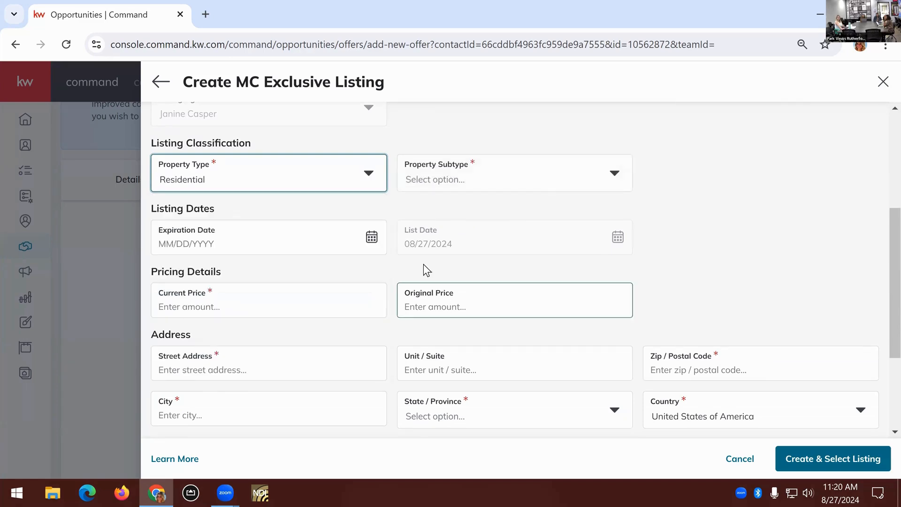
{"action": "left_click", "coordinate": [581, 189]}
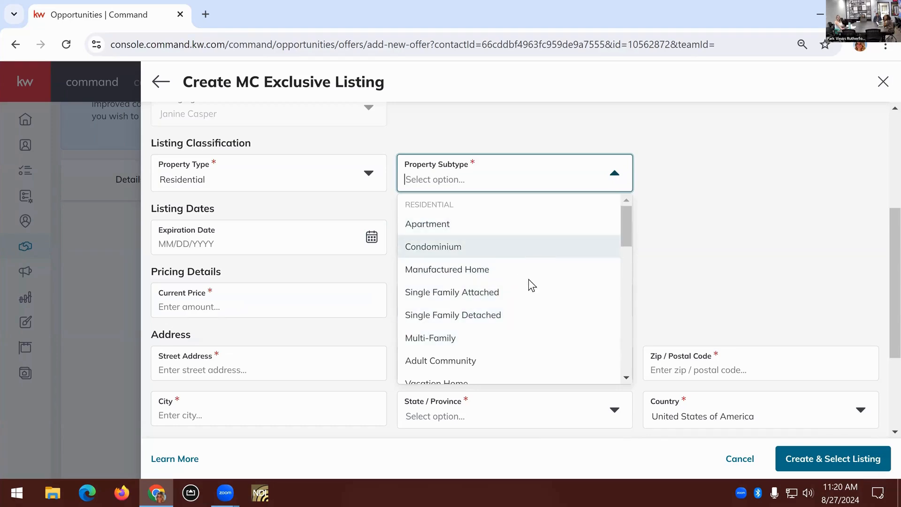
{"action": "scroll", "coordinate": [525, 294], "scroll_direction": "down", "scroll_amount": 3}
{"action": "scroll", "coordinate": [514, 255], "scroll_direction": "up", "scroll_amount": 3}
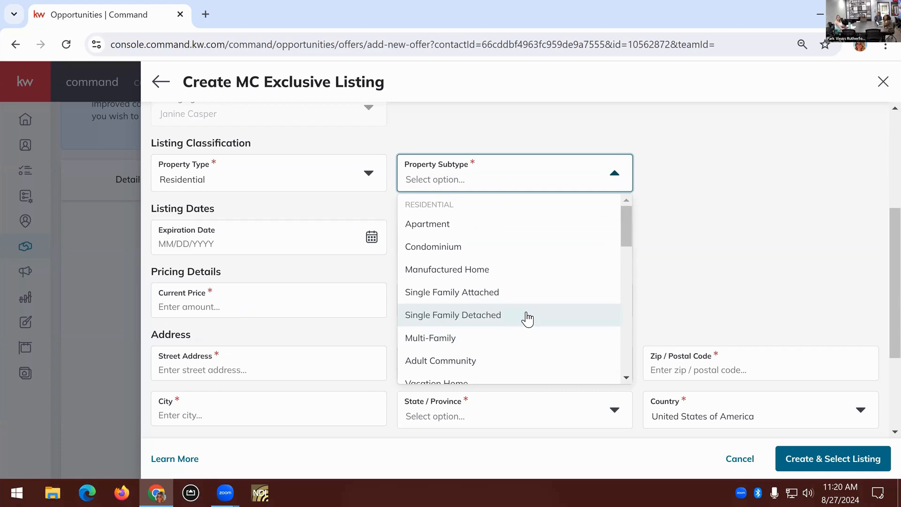
{"action": "left_click", "coordinate": [527, 313]}
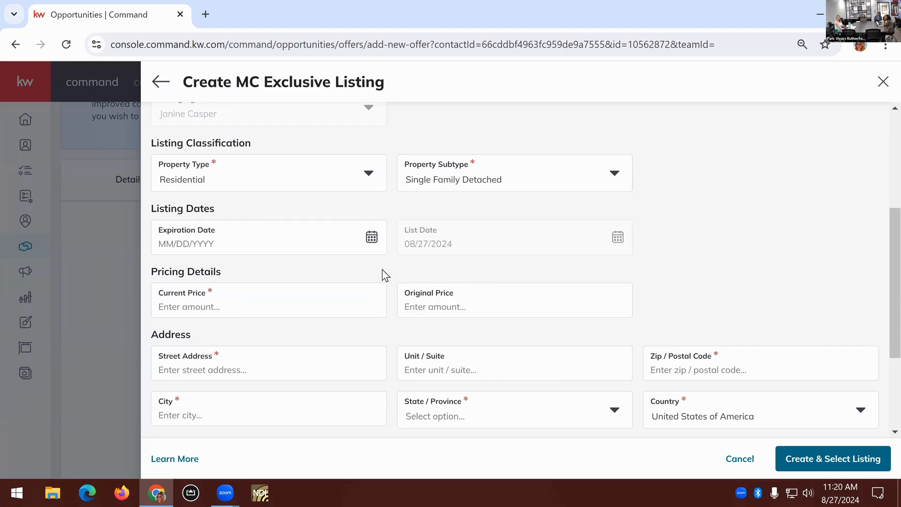
Set the listing's Expiration Date to 08/30/2024 and its Current Price to $1,000,000, leaving Original Price empty
{"action": "left_click", "coordinate": [372, 239]}
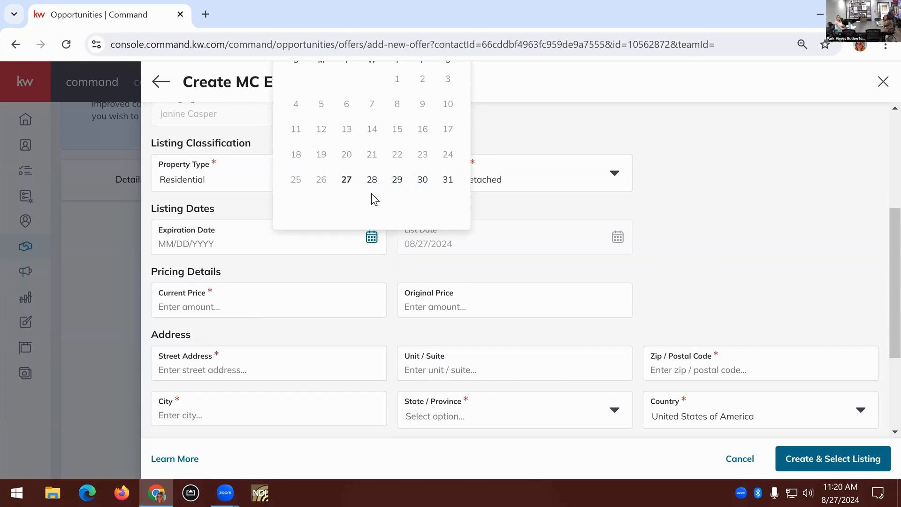
{"action": "left_click", "coordinate": [419, 183]}
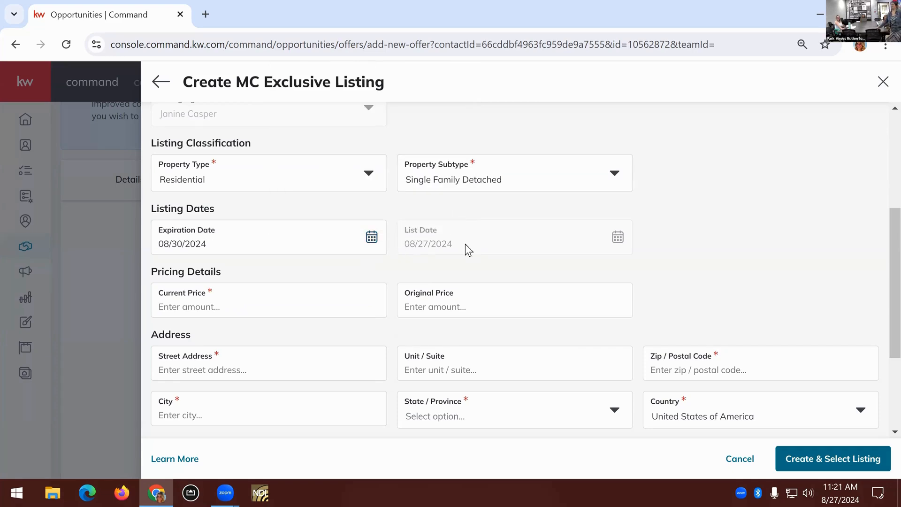
{"action": "scroll", "coordinate": [342, 253], "scroll_direction": "down", "scroll_amount": 2}
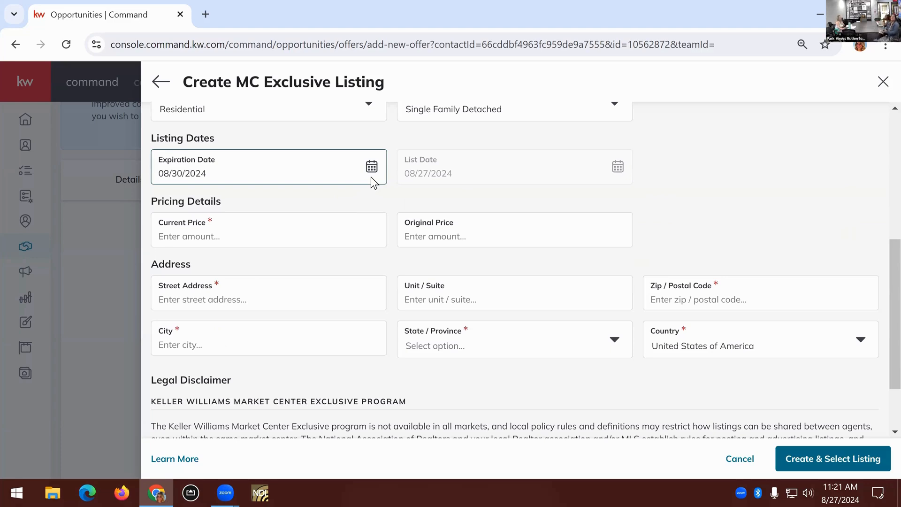
{"action": "left_click", "coordinate": [353, 236]}
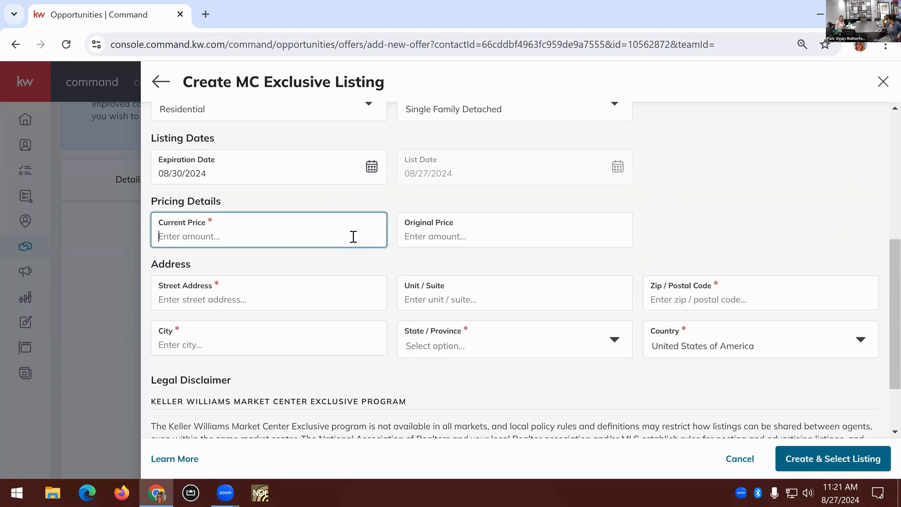
{"action": "type", "text": "1000000"}
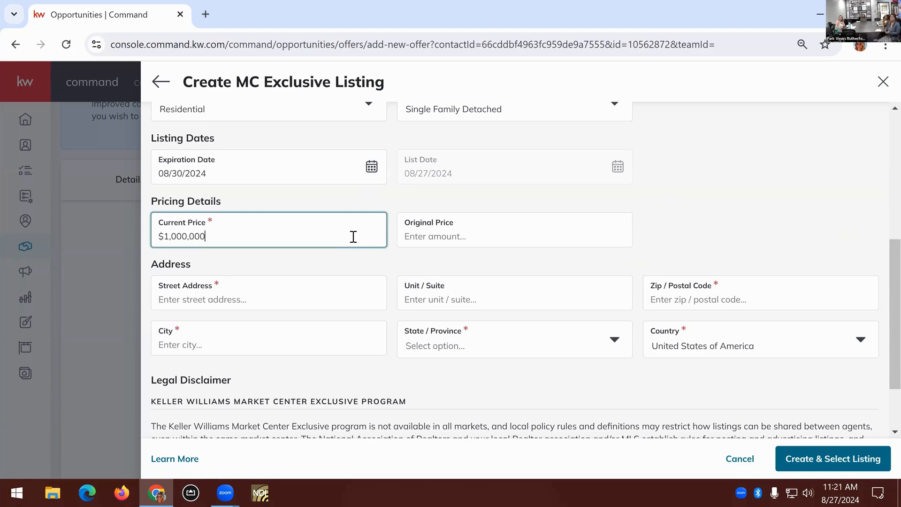
{"action": "left_click", "coordinate": [503, 242]}
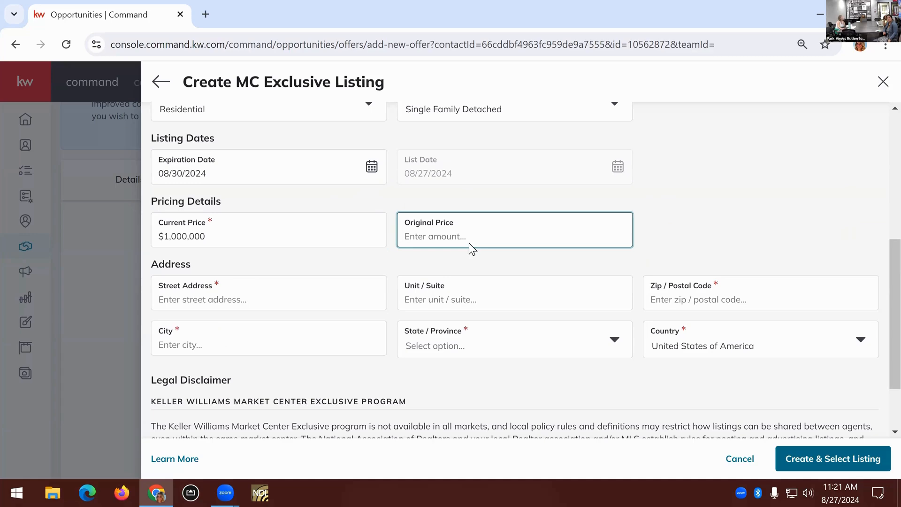
Fill in the listing's address by entering the street address and choosing the suggested match in Hawthorne, NJ
{"action": "scroll", "coordinate": [385, 246], "scroll_direction": "down", "scroll_amount": 2}
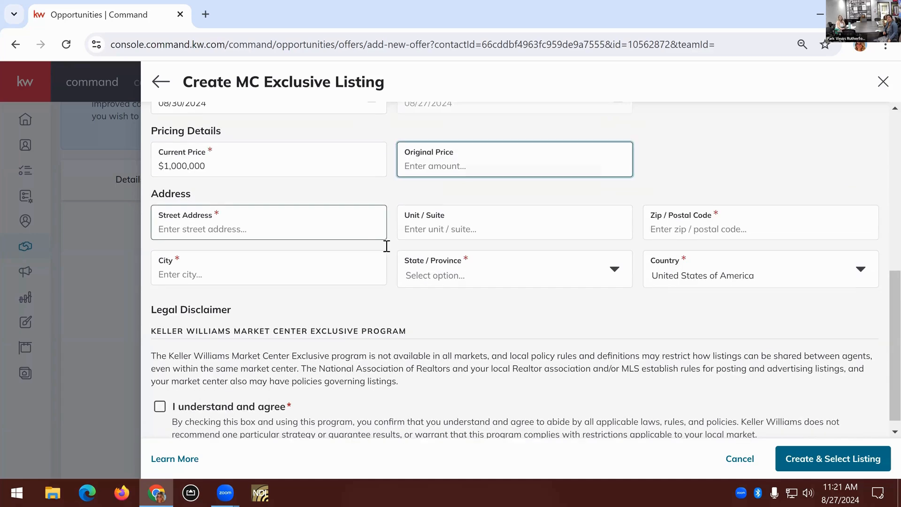
{"action": "left_click", "coordinate": [384, 238]}
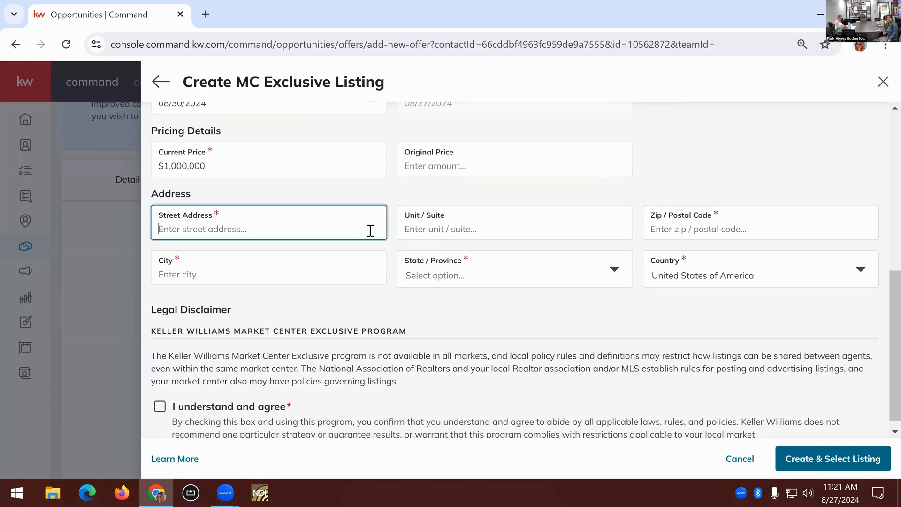
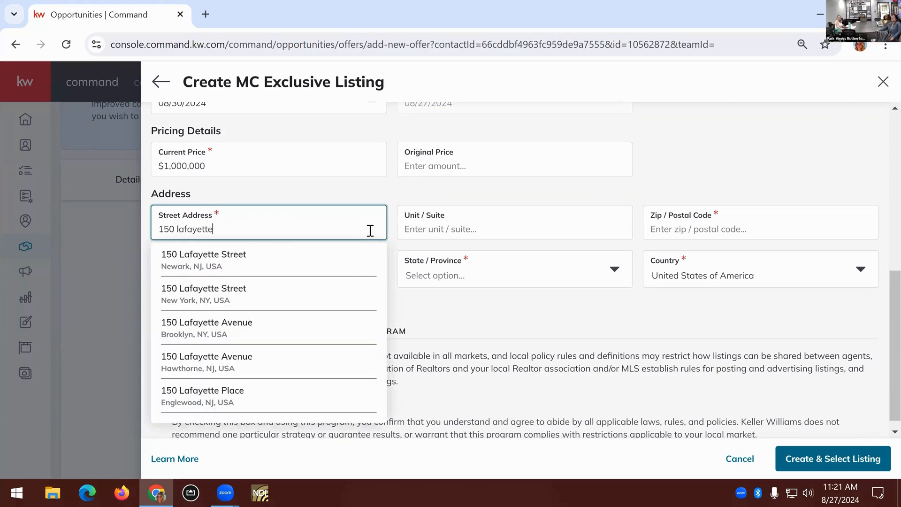
{"action": "left_click", "coordinate": [260, 375]}
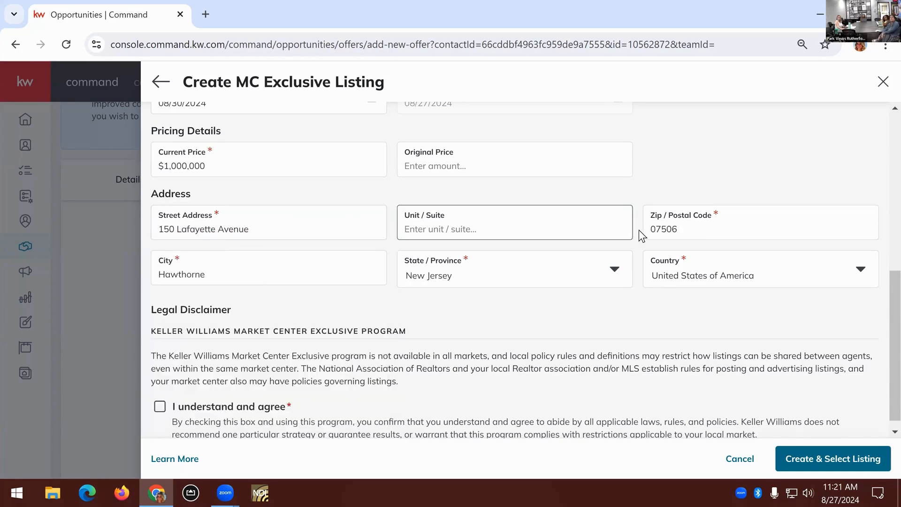
{"action": "left_click", "coordinate": [281, 261]}
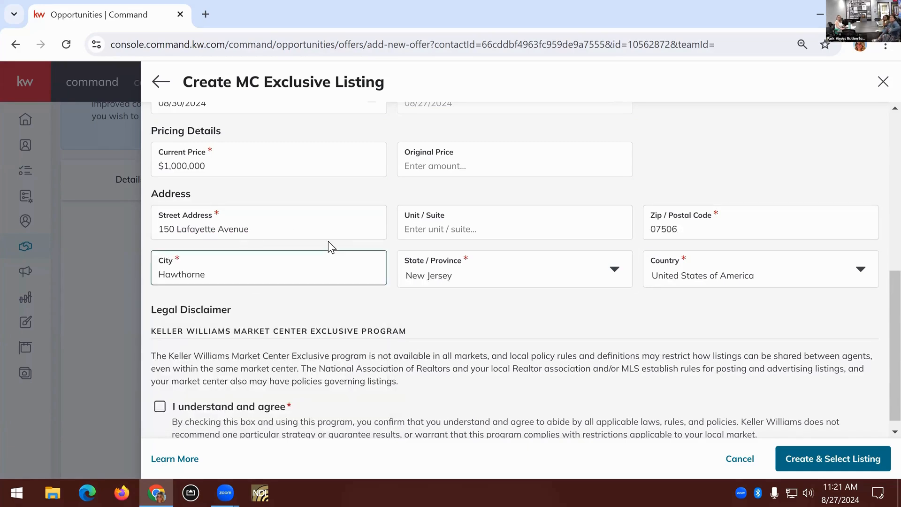
Agree to the legal disclaimer and create and select the MC Exclusive Listing, continuing past the matching addresses without choosing one
{"action": "left_click", "coordinate": [436, 230]}
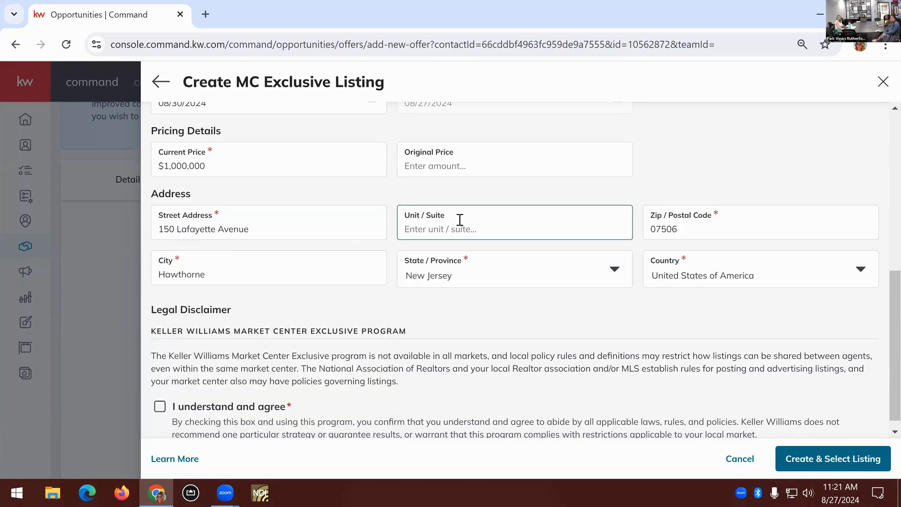
{"action": "left_click", "coordinate": [568, 292]}
{"action": "scroll", "coordinate": [564, 297], "scroll_direction": "down", "scroll_amount": 1}
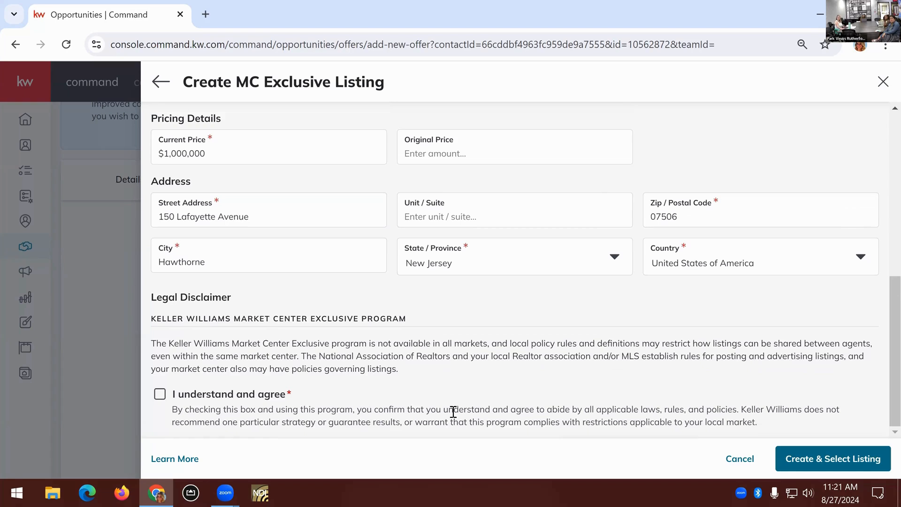
{"action": "left_click", "coordinate": [254, 407]}
{"action": "left_click", "coordinate": [832, 463]}
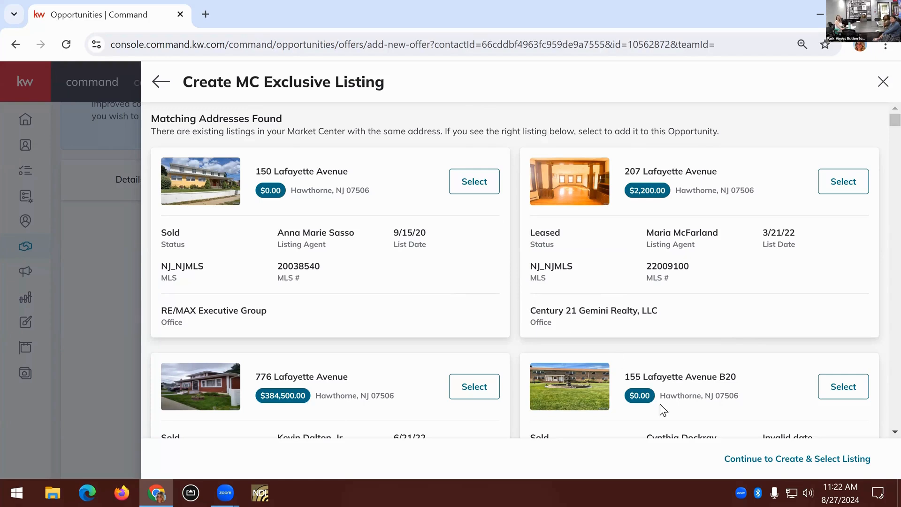
{"action": "left_click", "coordinate": [867, 465]}
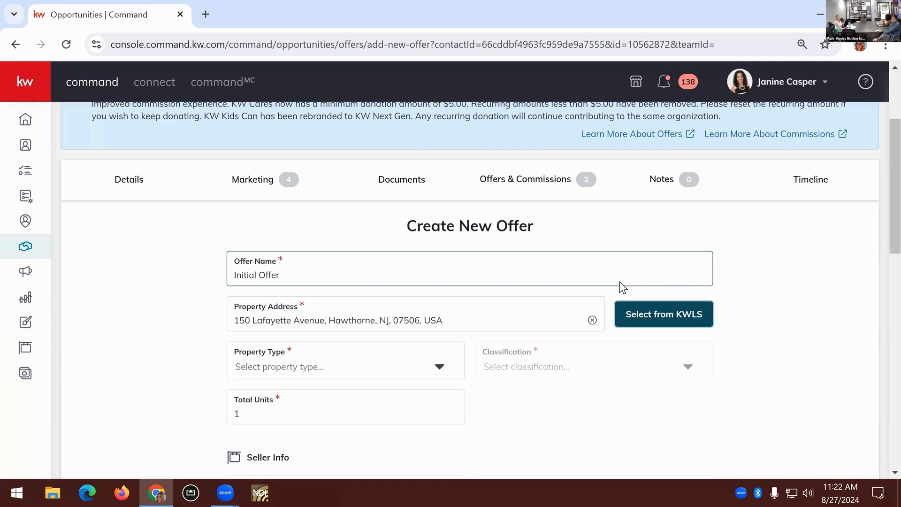
Set the new offer's Property Type to Residential and its Classification to Resale
{"action": "scroll", "coordinate": [554, 315], "scroll_direction": "down", "scroll_amount": 1}
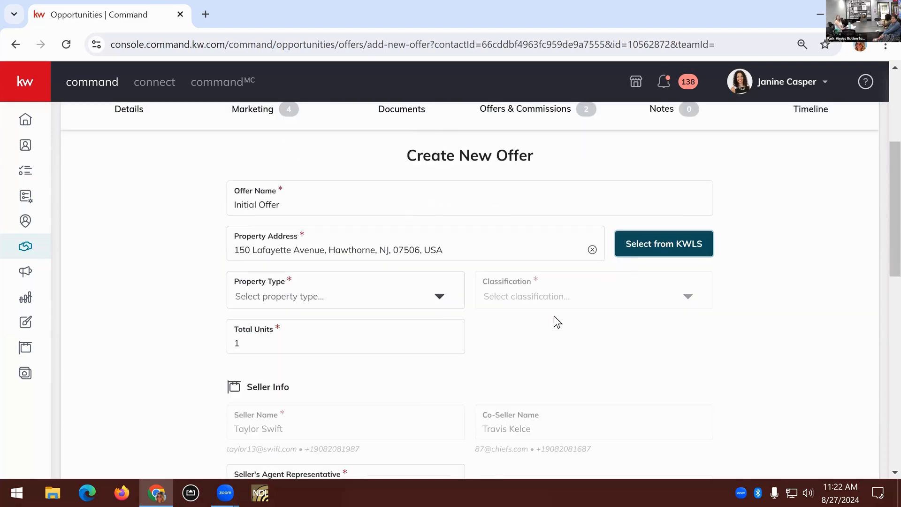
{"action": "left_click", "coordinate": [440, 296]}
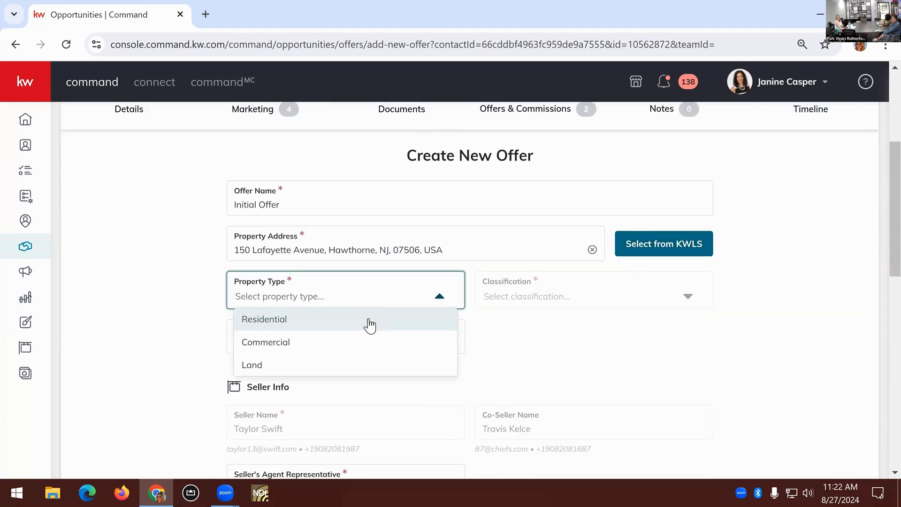
{"action": "key", "text": "Tab"}
{"action": "left_click", "coordinate": [686, 296]}
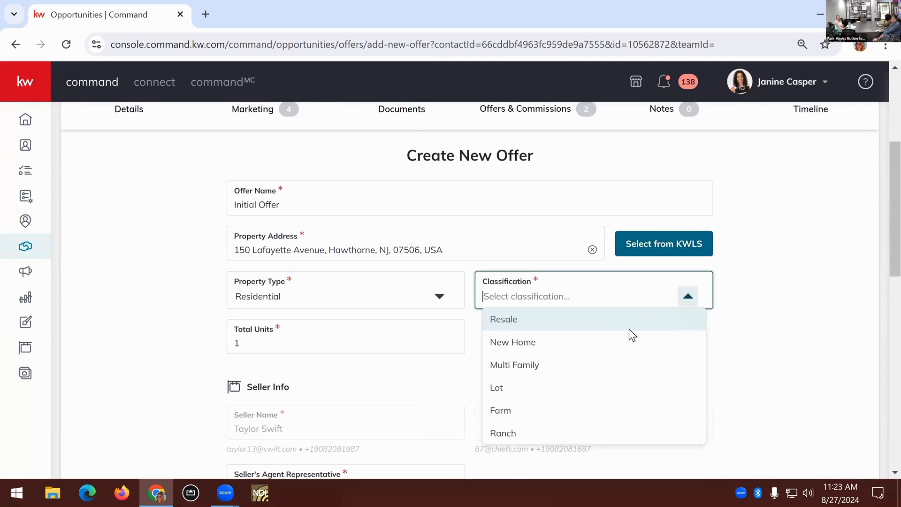
{"action": "left_click", "coordinate": [612, 324]}
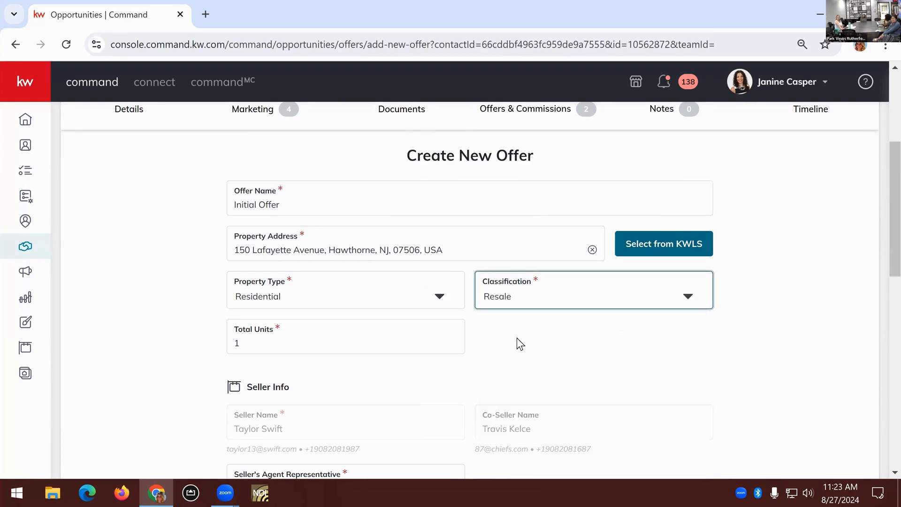
Fill in the offer's Buyer Info with the buyer's full name and the buyer's agent representative's name
{"action": "scroll", "coordinate": [517, 339], "scroll_direction": "down", "scroll_amount": 3}
{"action": "scroll", "coordinate": [422, 334], "scroll_direction": "down", "scroll_amount": 1}
{"action": "left_click", "coordinate": [414, 320]}
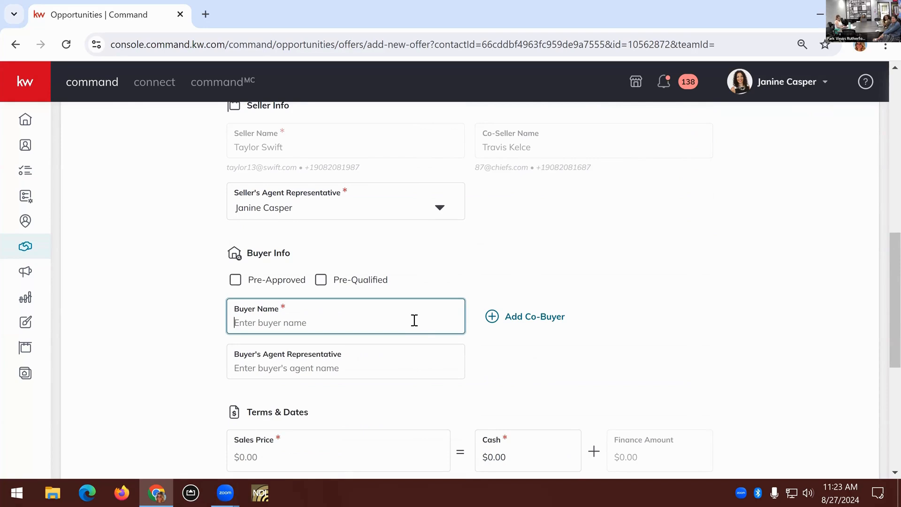
{"action": "type", "text": "Kacey Musgraves"}
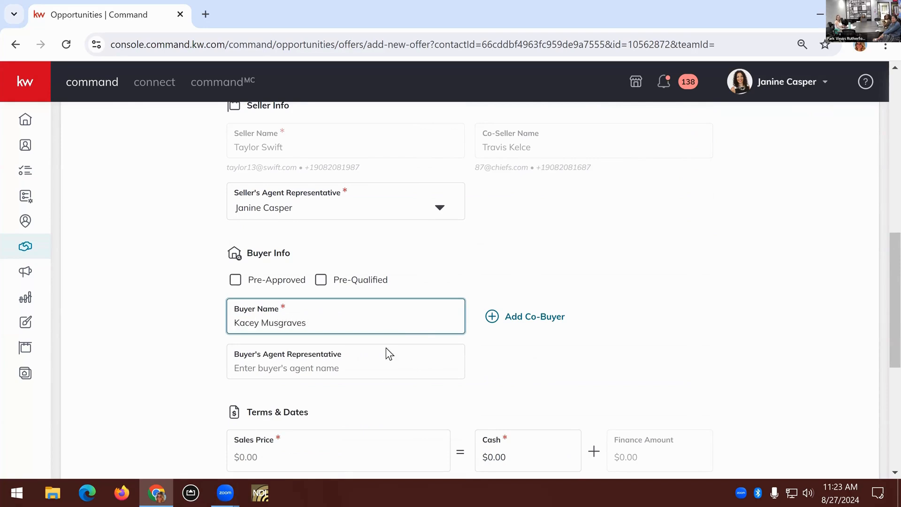
{"action": "left_click", "coordinate": [377, 372]}
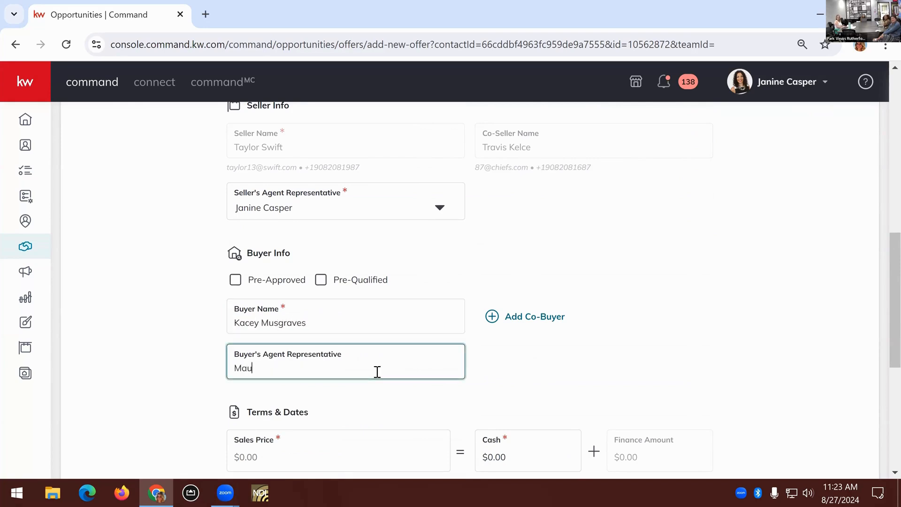
Set the offer's Sales Price to $1,000,000.00 and its Cash portion to $250,000.00
{"action": "scroll", "coordinate": [376, 347], "scroll_direction": "down", "scroll_amount": 5}
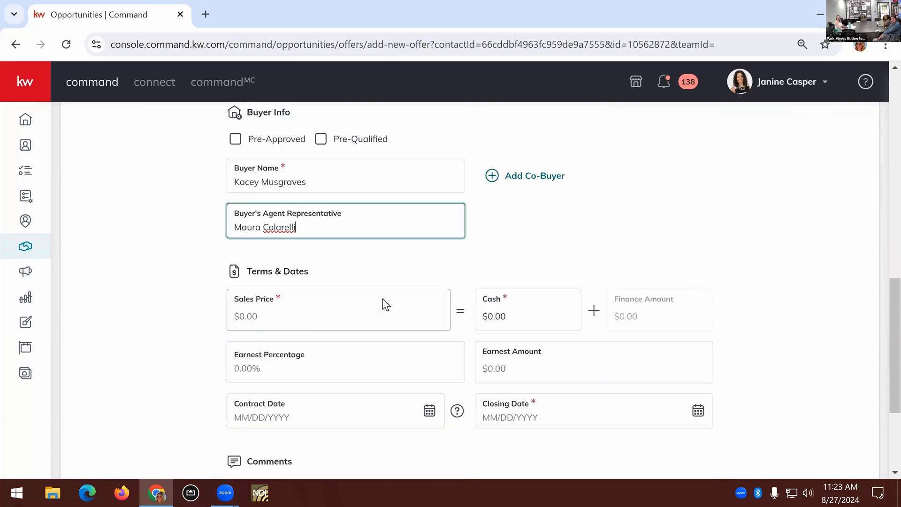
{"action": "scroll", "coordinate": [338, 236], "scroll_direction": "down", "scroll_amount": 2}
{"action": "left_click", "coordinate": [301, 174]}
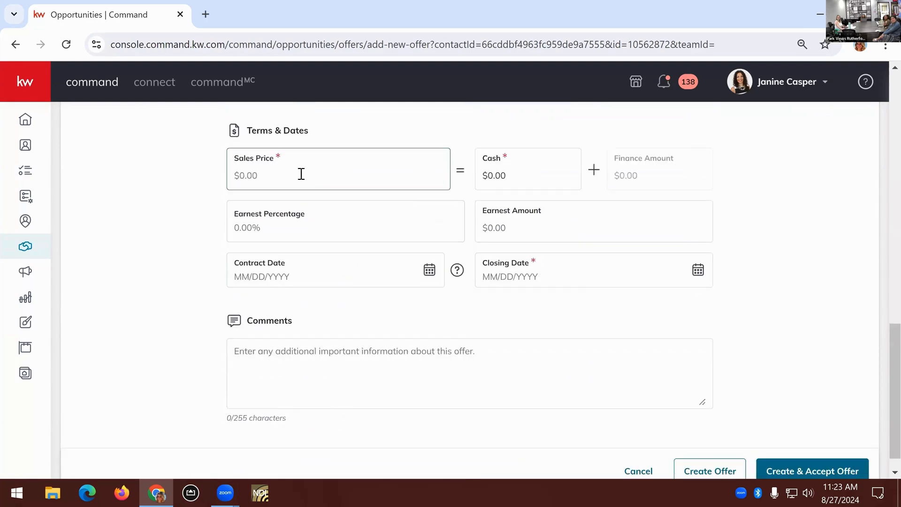
{"action": "left_click", "coordinate": [342, 209]}
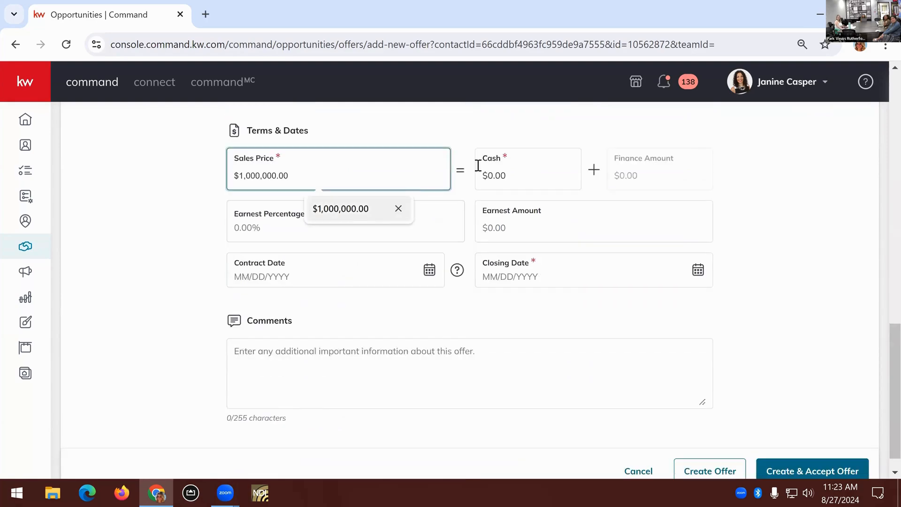
{"action": "left_click", "coordinate": [529, 173]}
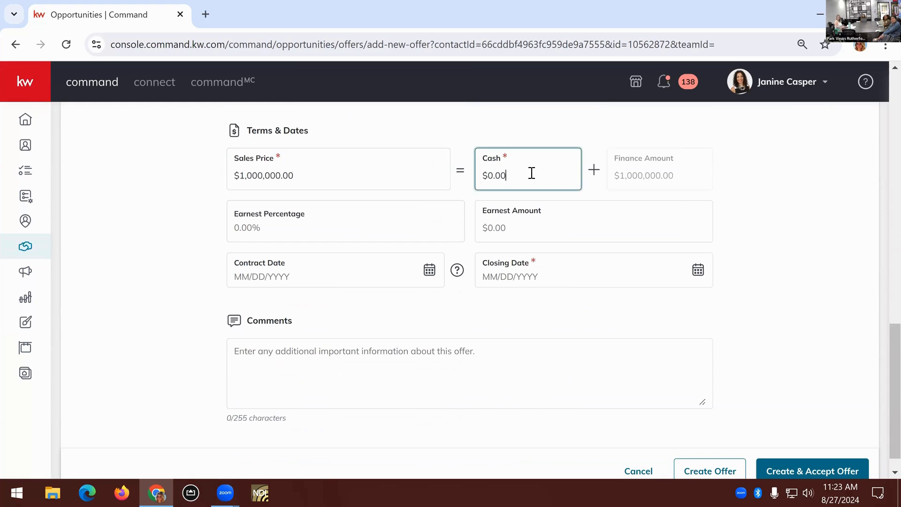
{"action": "key", "text": "BackSpace"}
{"action": "key", "text": "BackSpace"}
{"action": "key", "text": "BackSpace"}
{"action": "key", "text": "BackSpace"}
{"action": "type", "text": "250,000"}
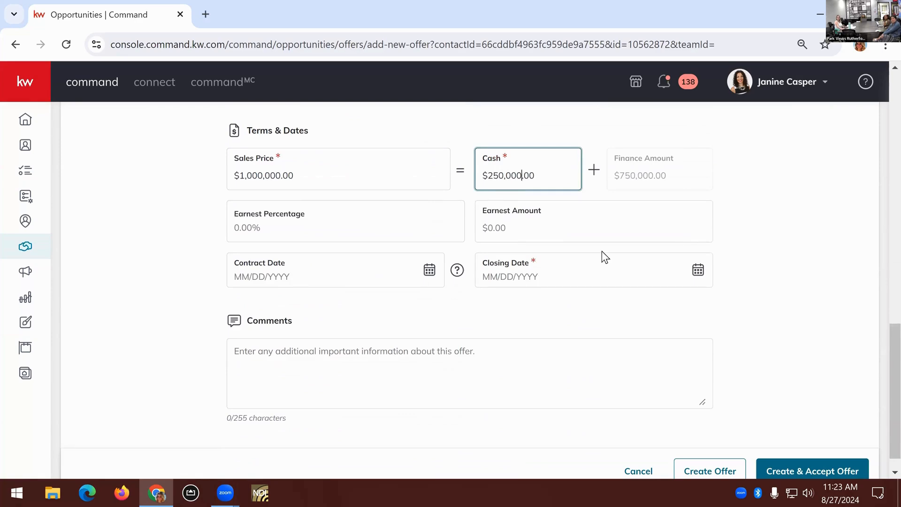
Set the offer's Closing Date to 09/16/2024, leaving the comments empty
{"action": "left_click", "coordinate": [696, 272]}
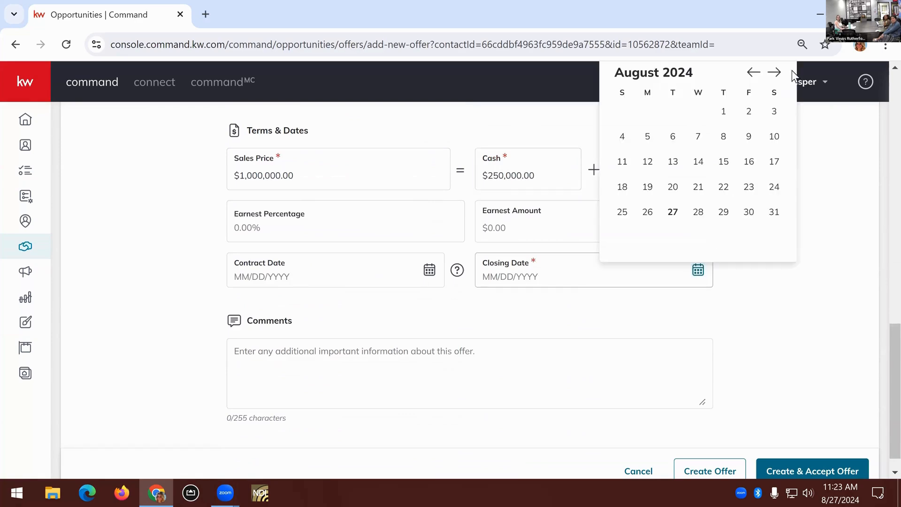
{"action": "left_click", "coordinate": [773, 71]}
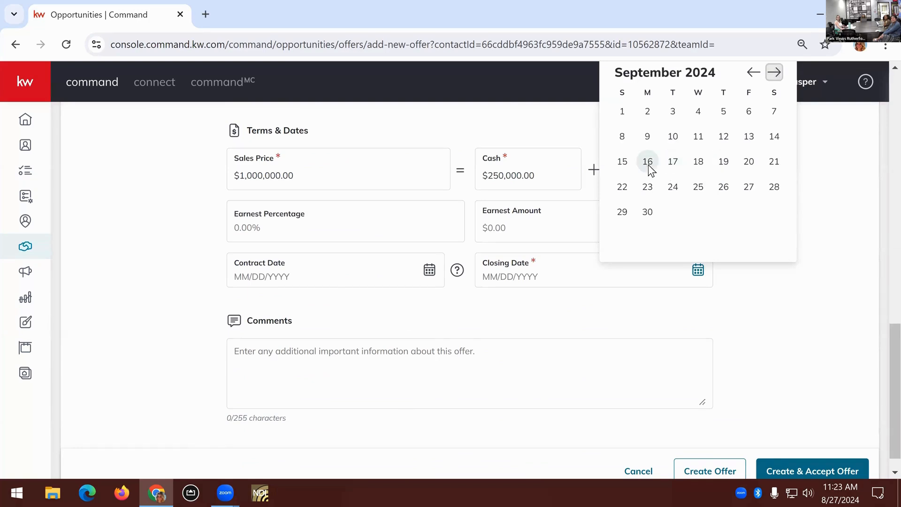
{"action": "left_click", "coordinate": [648, 163]}
{"action": "scroll", "coordinate": [564, 358], "scroll_direction": "down", "scroll_amount": 1}
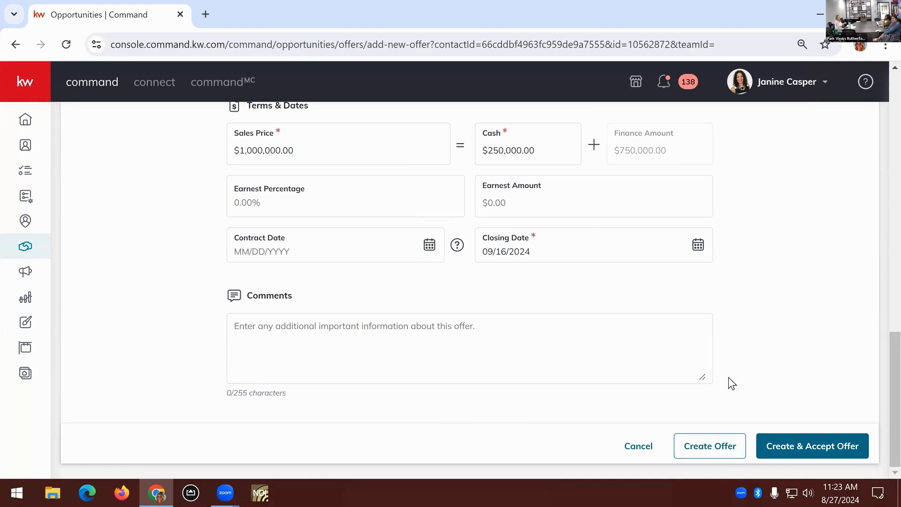
Set the required Contract Date to 08/19/2024, and create and accept the offer
{"action": "left_click", "coordinate": [847, 458]}
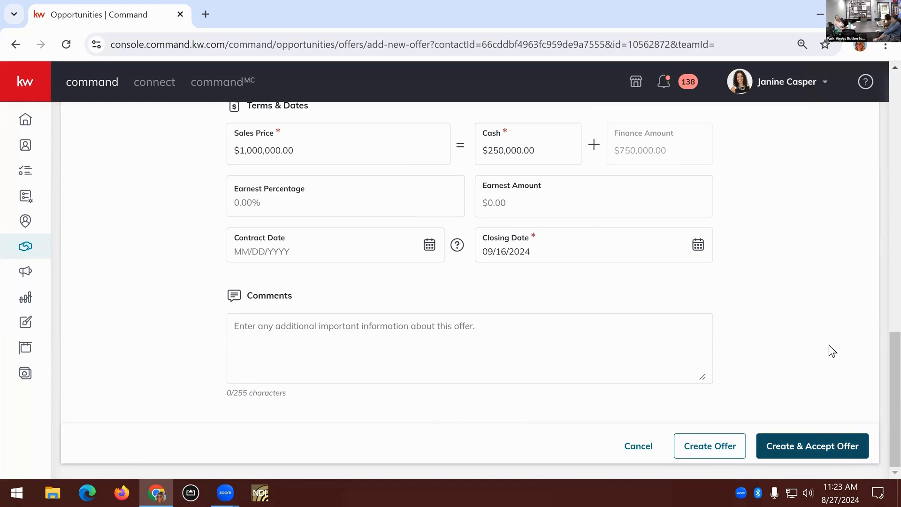
{"action": "left_click", "coordinate": [429, 244]}
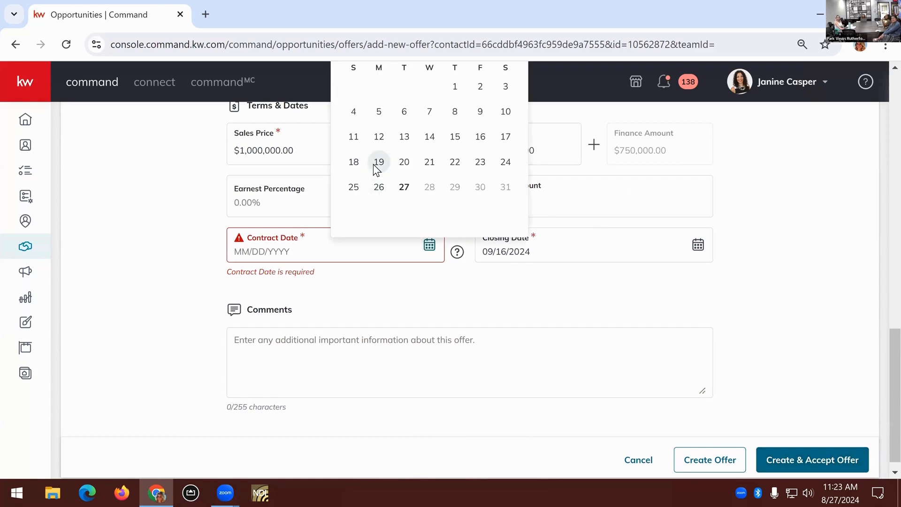
{"action": "left_click", "coordinate": [378, 162]}
{"action": "left_click", "coordinate": [835, 448]}
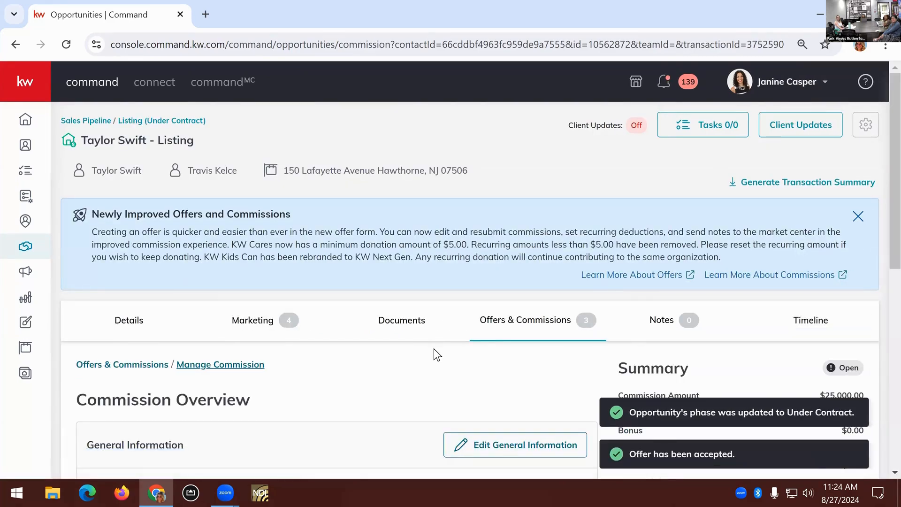
Examine the accepted offer's Commission Overview, including general information, listing commission, payment summary and the Notes to Market Center field
{"action": "scroll", "coordinate": [434, 348], "scroll_direction": "down", "scroll_amount": 3}
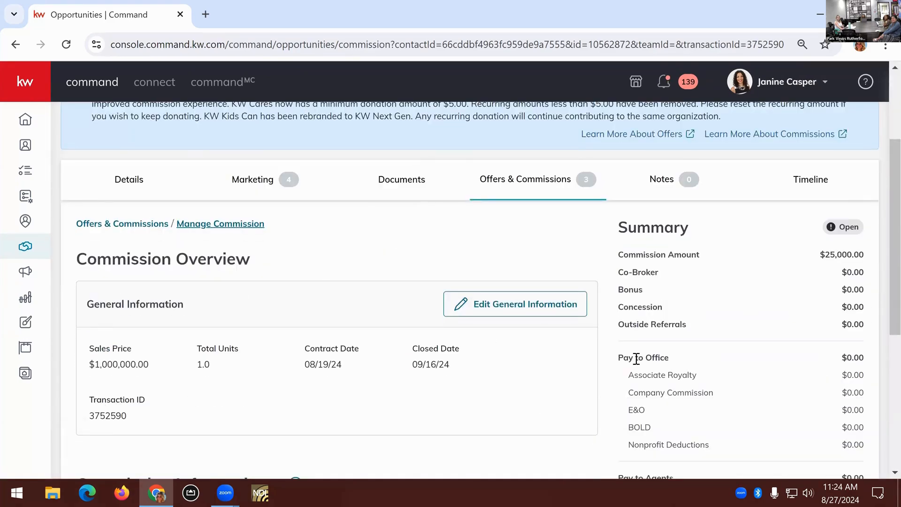
{"action": "scroll", "coordinate": [637, 358], "scroll_direction": "down", "scroll_amount": 3}
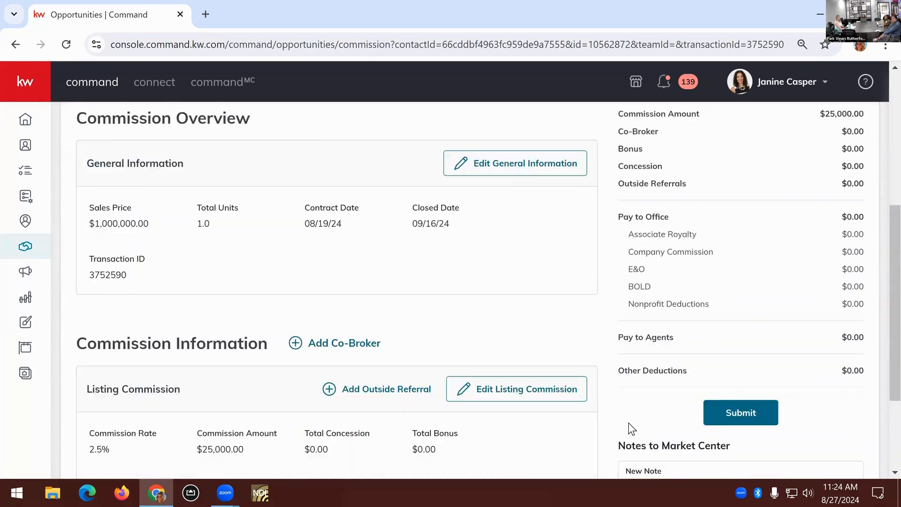
{"action": "scroll", "coordinate": [627, 416], "scroll_direction": "down", "scroll_amount": 2}
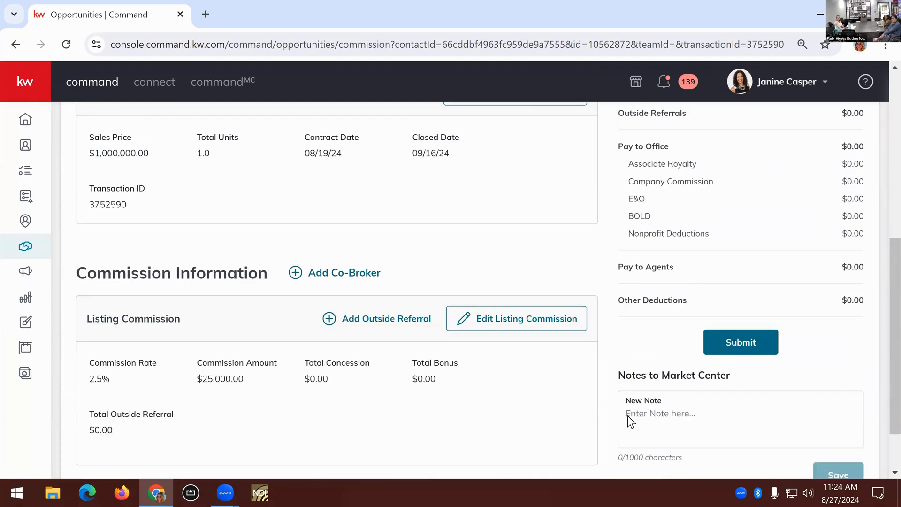
{"action": "left_click", "coordinate": [629, 415]}
{"action": "scroll", "coordinate": [628, 416], "scroll_direction": "up", "scroll_amount": 3}
{"action": "scroll", "coordinate": [628, 416], "scroll_direction": "up", "scroll_amount": 3}
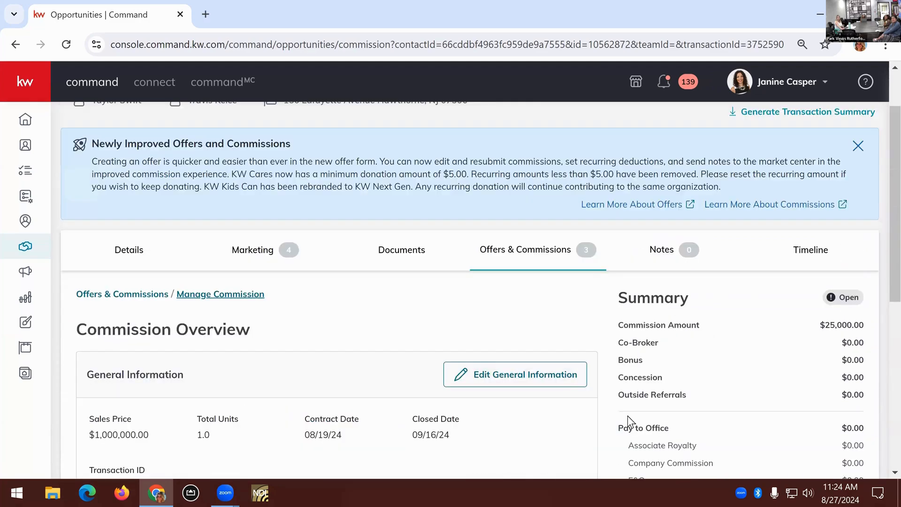
{"action": "scroll", "coordinate": [628, 415], "scroll_direction": "down", "scroll_amount": 2}
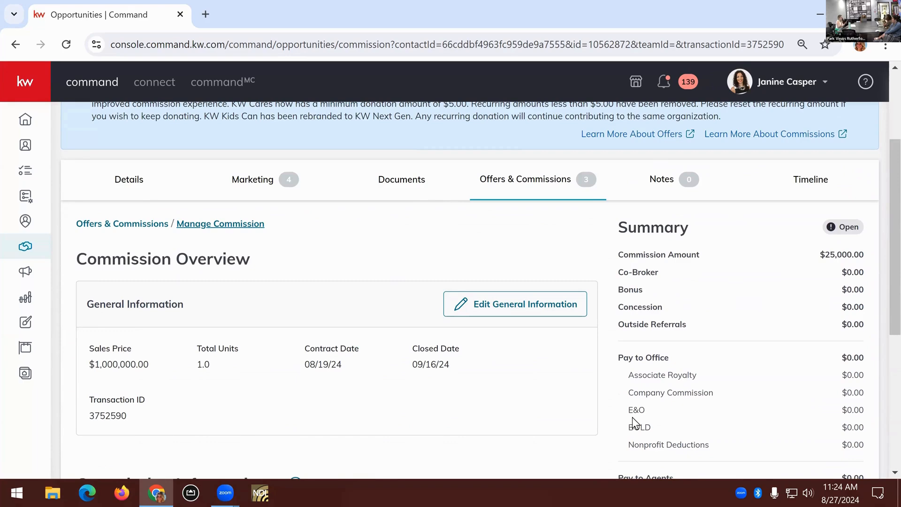
{"action": "scroll", "coordinate": [746, 374], "scroll_direction": "down", "scroll_amount": 6}
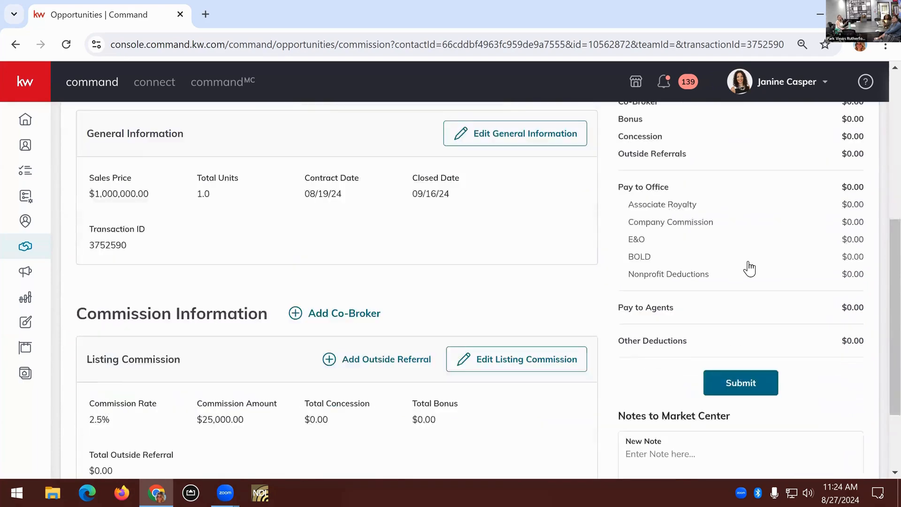
Inspect the editable General Information of the commission, including sales price, units and dates, and close it without saving changes
{"action": "scroll", "coordinate": [569, 354], "scroll_direction": "up", "scroll_amount": 3}
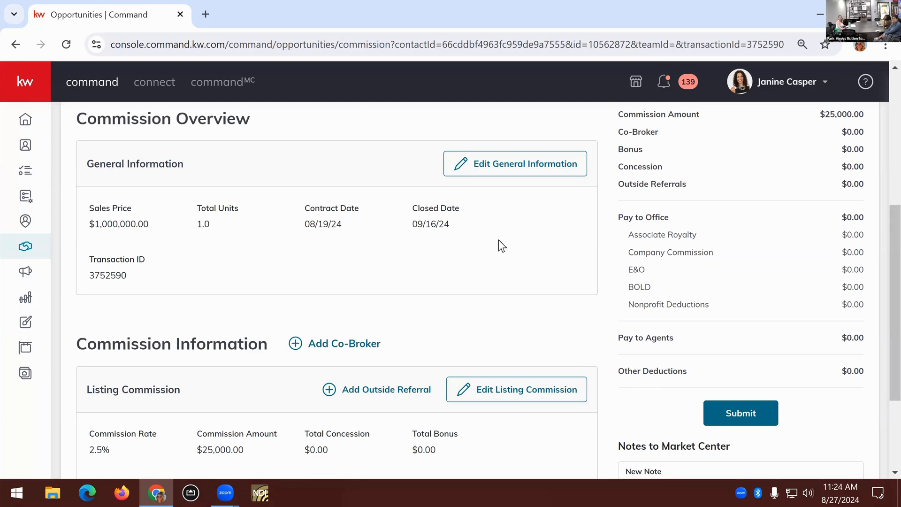
{"action": "left_click", "coordinate": [504, 170]}
{"action": "left_click", "coordinate": [345, 189]}
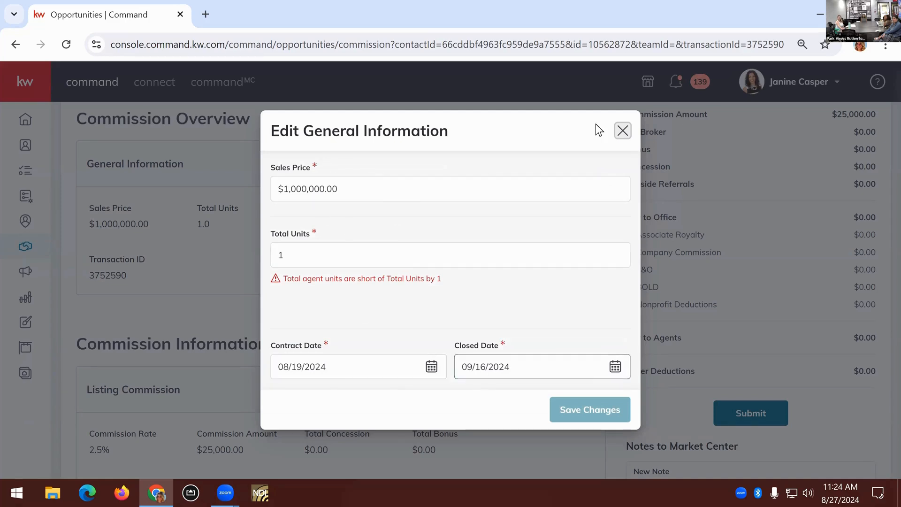
{"action": "left_click", "coordinate": [622, 131]}
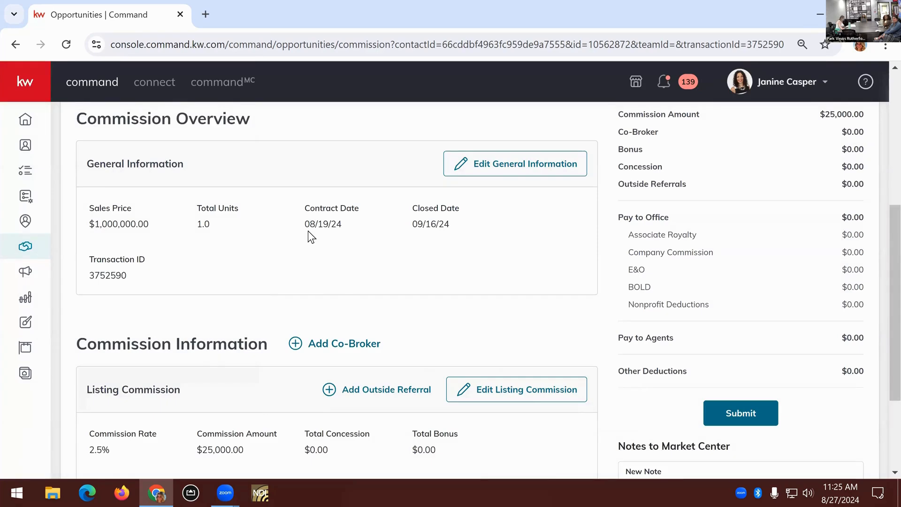
Examine the Listing Commission details and the Agent Payment section below them
{"action": "scroll", "coordinate": [308, 230], "scroll_direction": "down", "scroll_amount": 3}
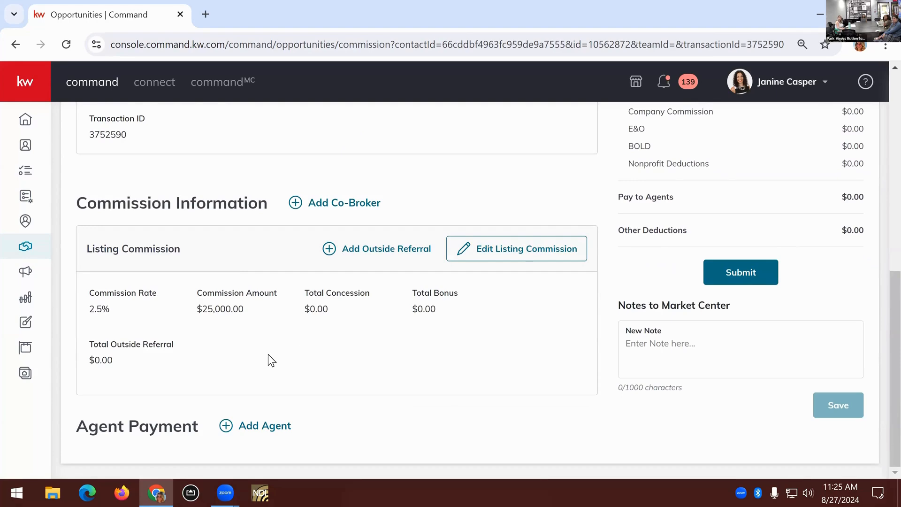
{"action": "scroll", "coordinate": [268, 355], "scroll_direction": "up", "scroll_amount": 6}
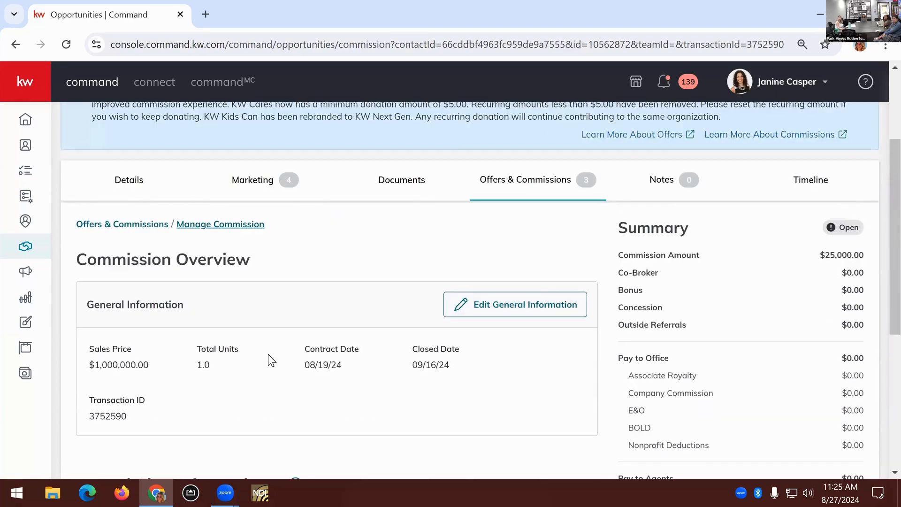
{"action": "scroll", "coordinate": [271, 361], "scroll_direction": "down", "scroll_amount": 5}
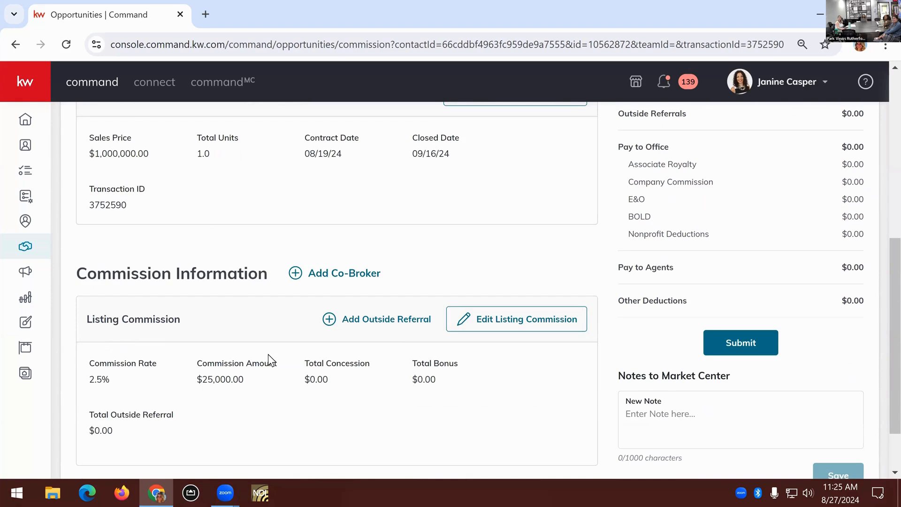
{"action": "scroll", "coordinate": [269, 354], "scroll_direction": "down", "scroll_amount": 2}
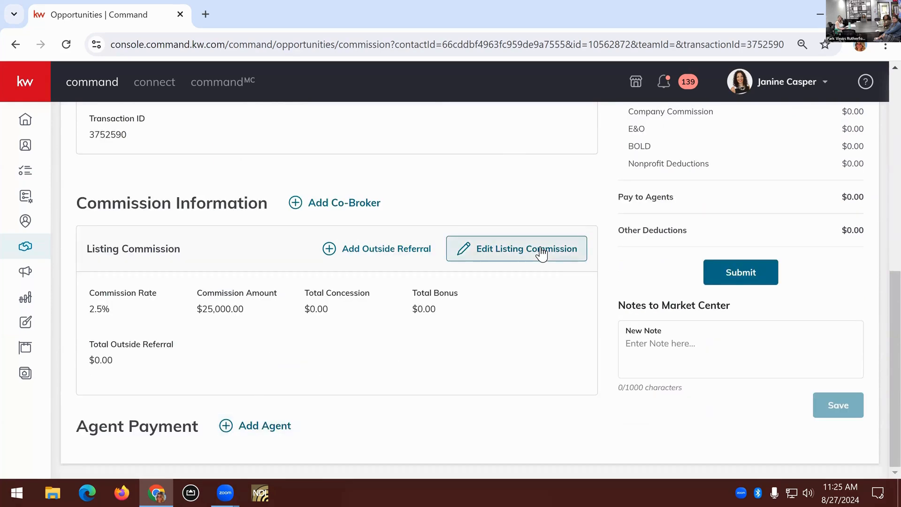
Try to find the agent by first name for a new agent payment, and close it without saving
{"action": "left_click", "coordinate": [464, 244]}
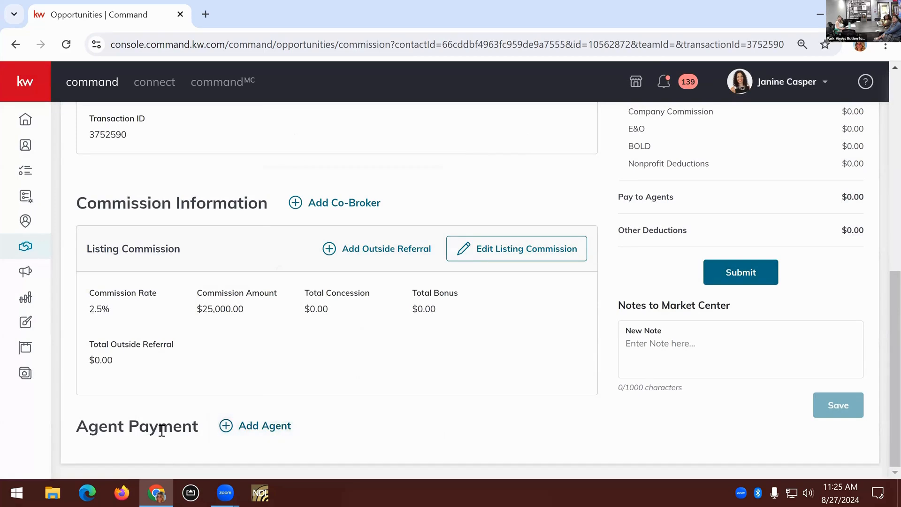
{"action": "left_click", "coordinate": [264, 436]}
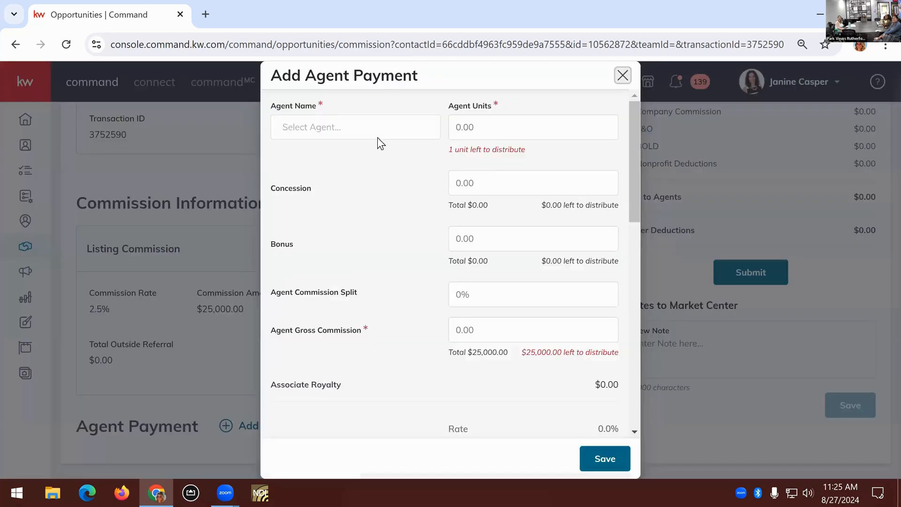
{"action": "left_click", "coordinate": [376, 125]}
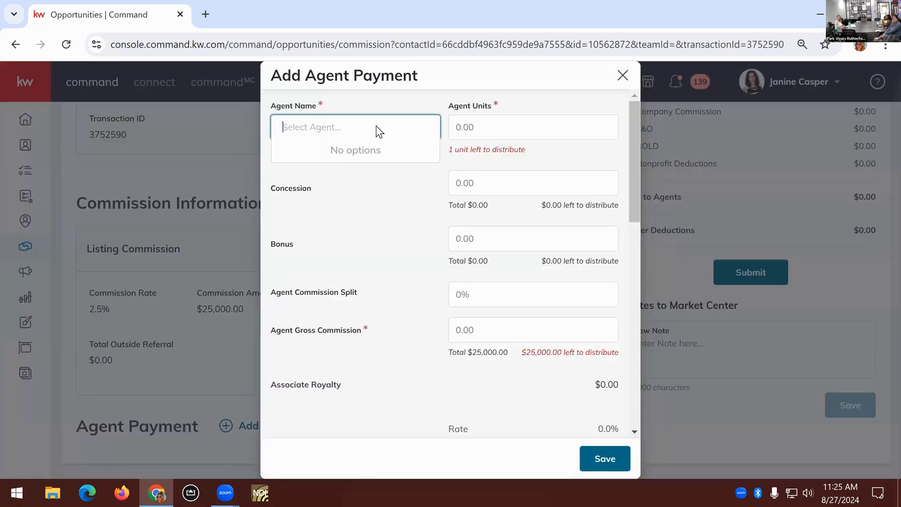
{"action": "type", "text": "jan"}
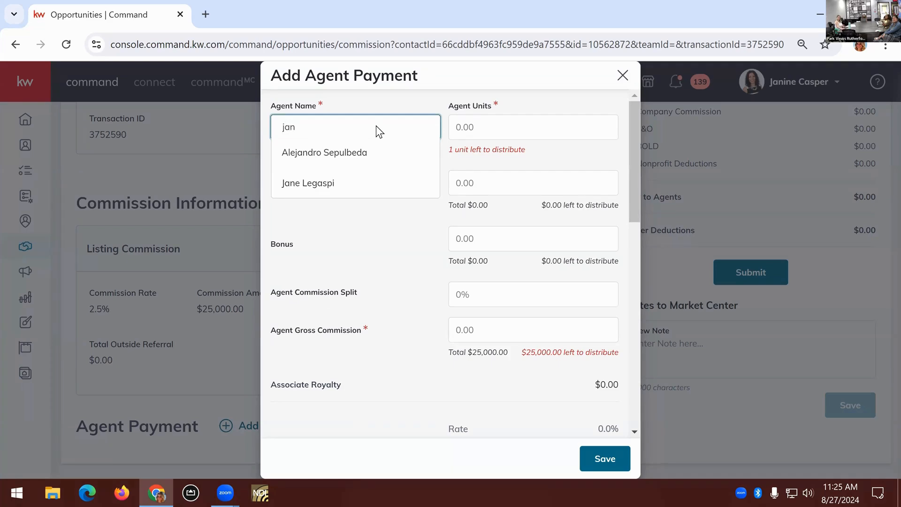
{"action": "left_click", "coordinate": [412, 92]}
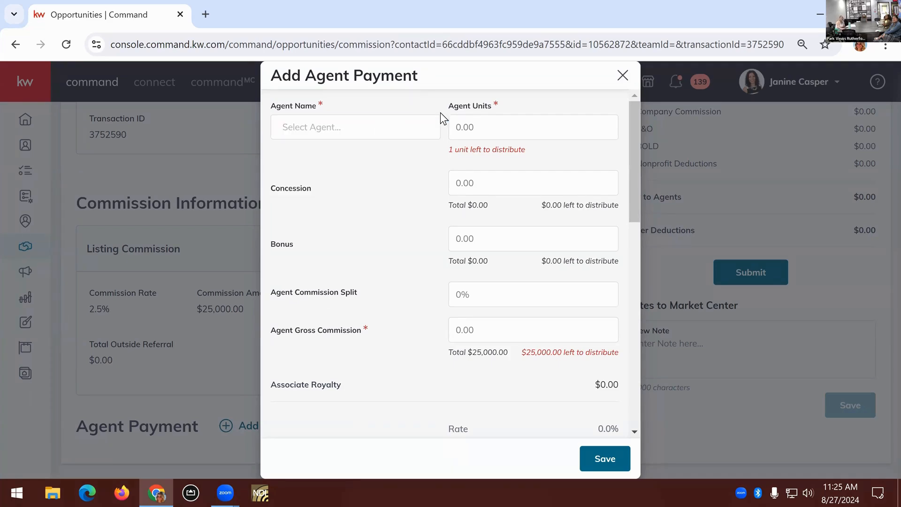
{"action": "left_click", "coordinate": [619, 77]}
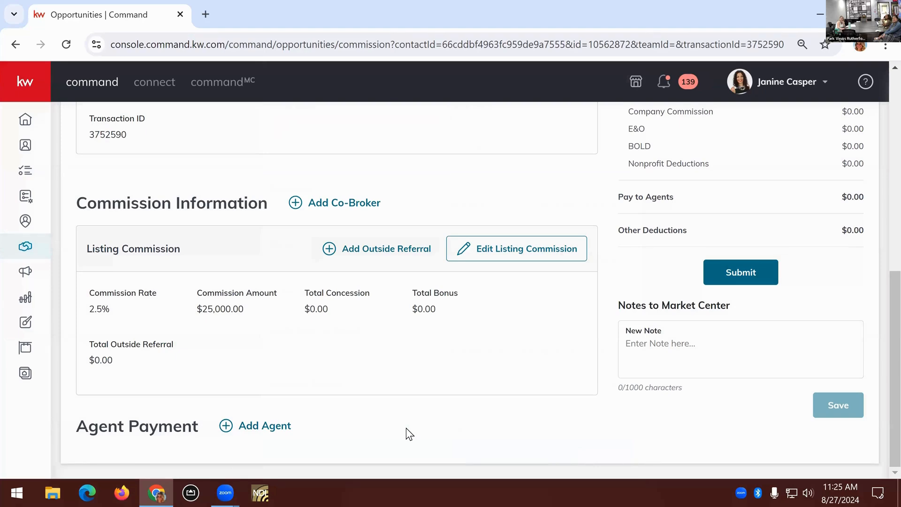
Review the commission's general information, its listing commission rate and amount, and the Agent Payment section
{"action": "scroll", "coordinate": [407, 427], "scroll_direction": "up", "scroll_amount": 5}
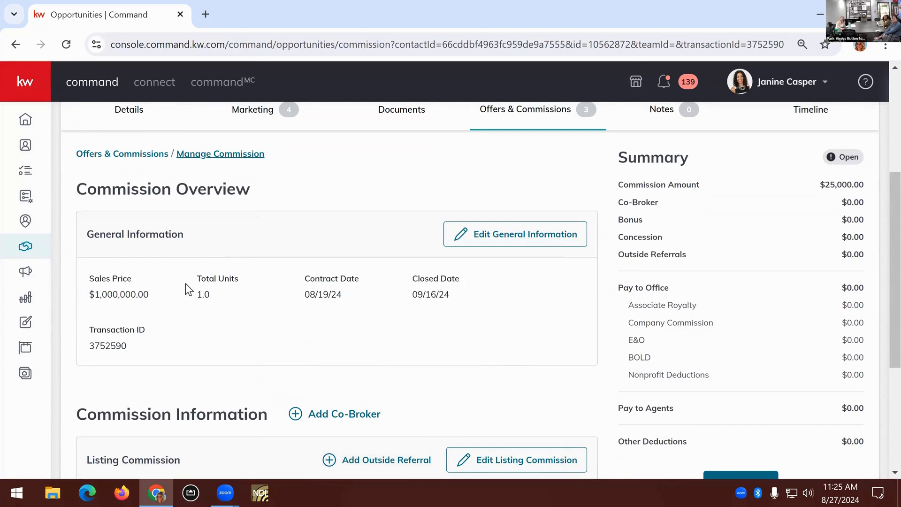
{"action": "scroll", "coordinate": [192, 288], "scroll_direction": "down", "scroll_amount": 5}
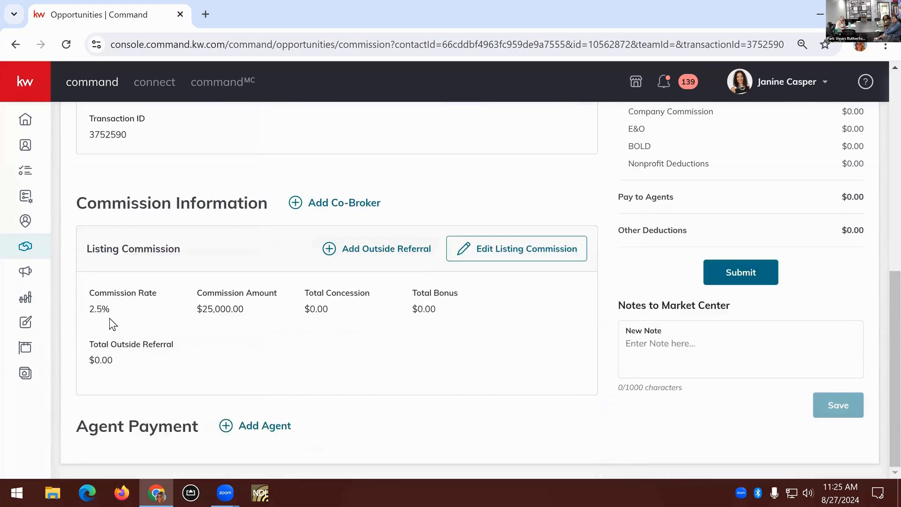
{"action": "left_click_drag", "start_coordinate": [89, 309], "coordinate": [111, 310]}
{"action": "left_click_drag", "start_coordinate": [244, 310], "coordinate": [198, 309]}
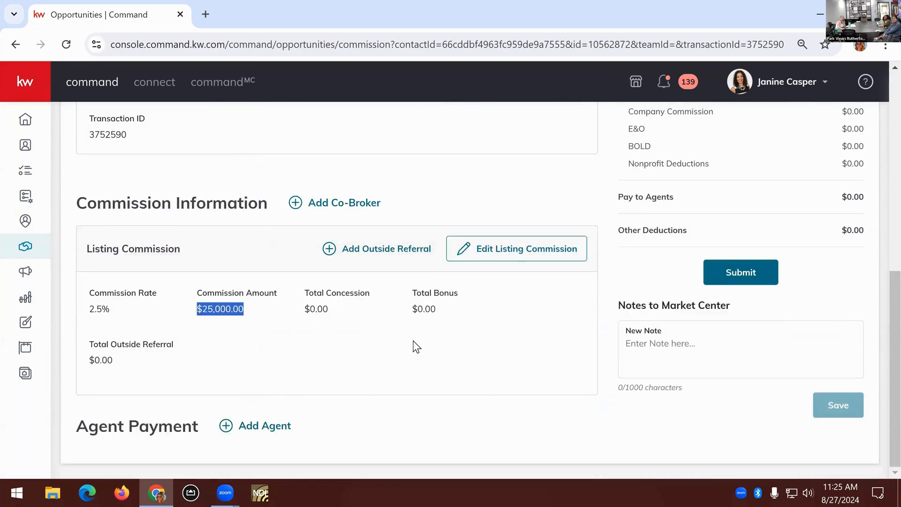
{"action": "left_click_drag", "start_coordinate": [77, 426], "coordinate": [203, 437]}
{"action": "left_click", "coordinate": [205, 440]}
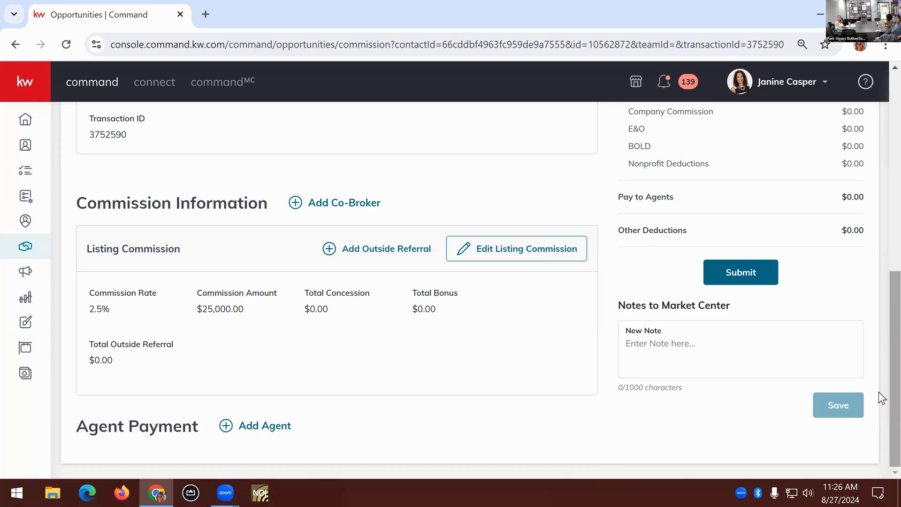
Try to find the agent by last name in the agent list of a new agent payment, and close it unsaved
{"action": "left_click", "coordinate": [267, 426]}
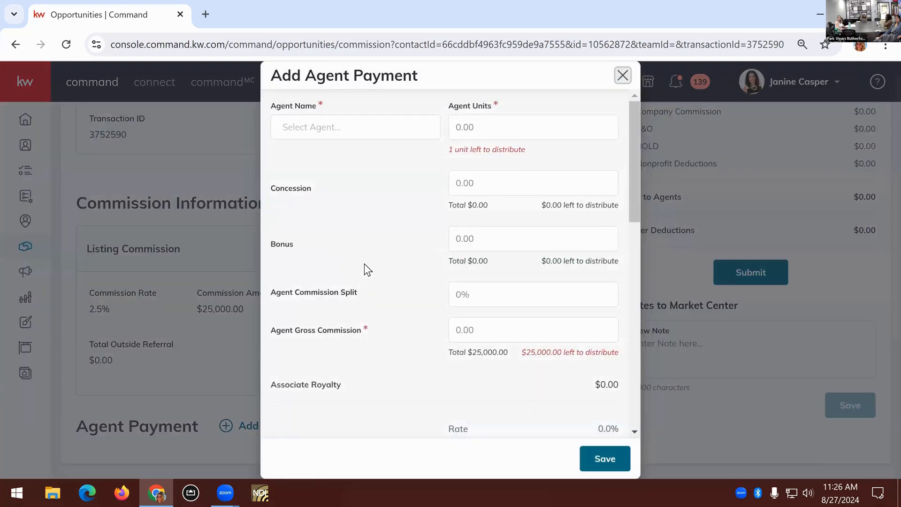
{"action": "left_click", "coordinate": [312, 125]}
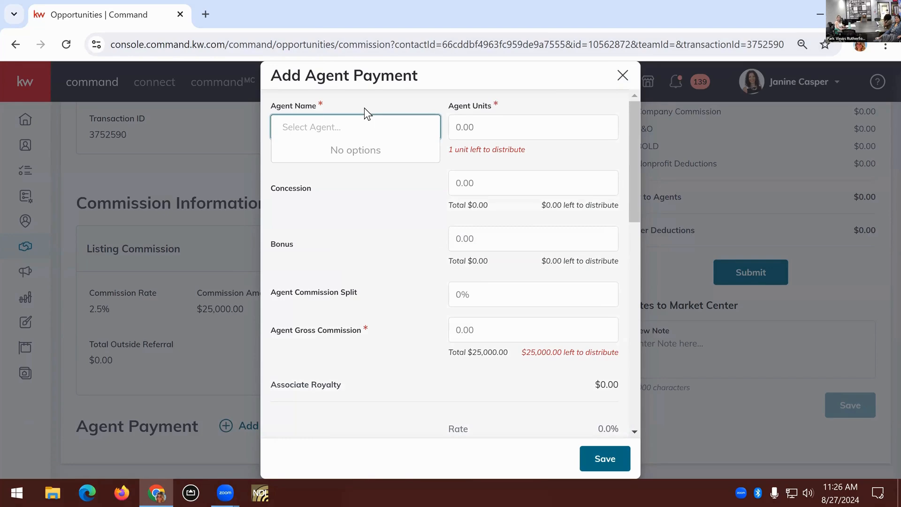
{"action": "type", "text": "as"}
{"action": "key", "text": "BackSpace"}
{"action": "key", "text": "BackSpace"}
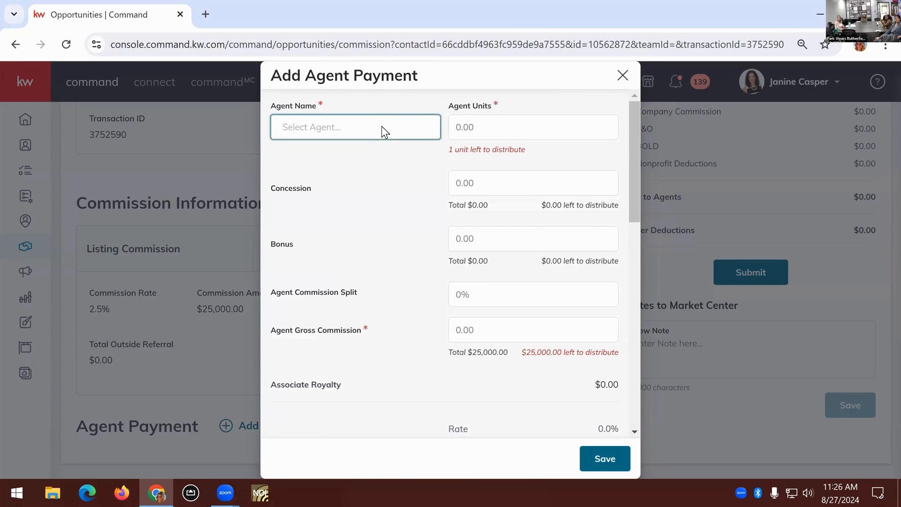
{"action": "type", "text": "cas"}
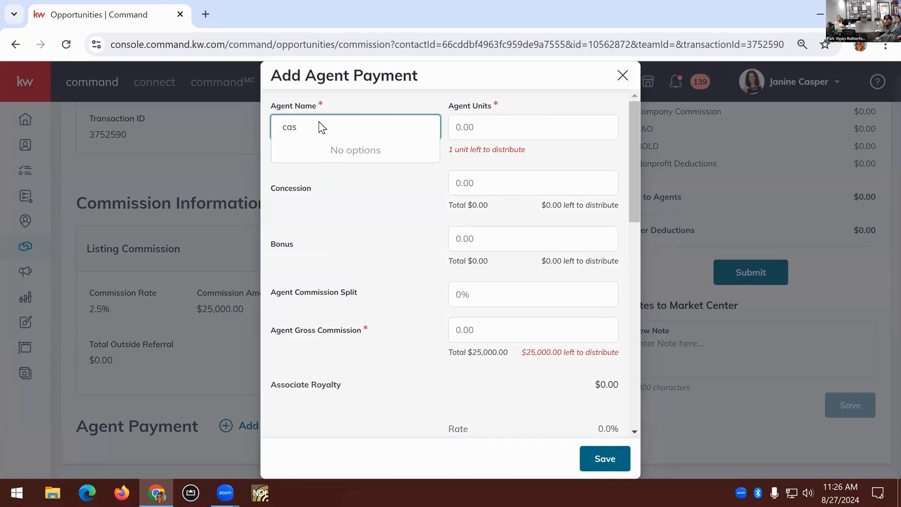
{"action": "key", "text": "BackSpace"}
{"action": "key", "text": "BackSpace"}
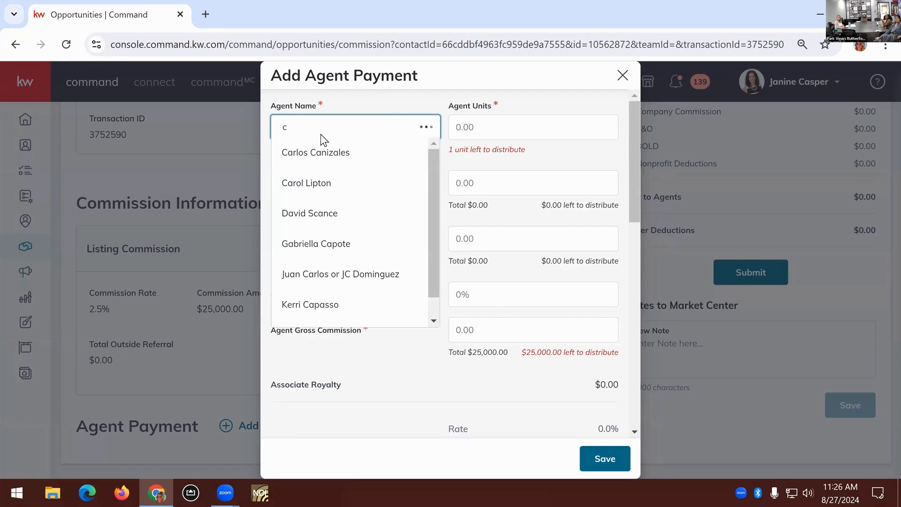
{"action": "scroll", "coordinate": [416, 214], "scroll_direction": "down", "scroll_amount": 3}
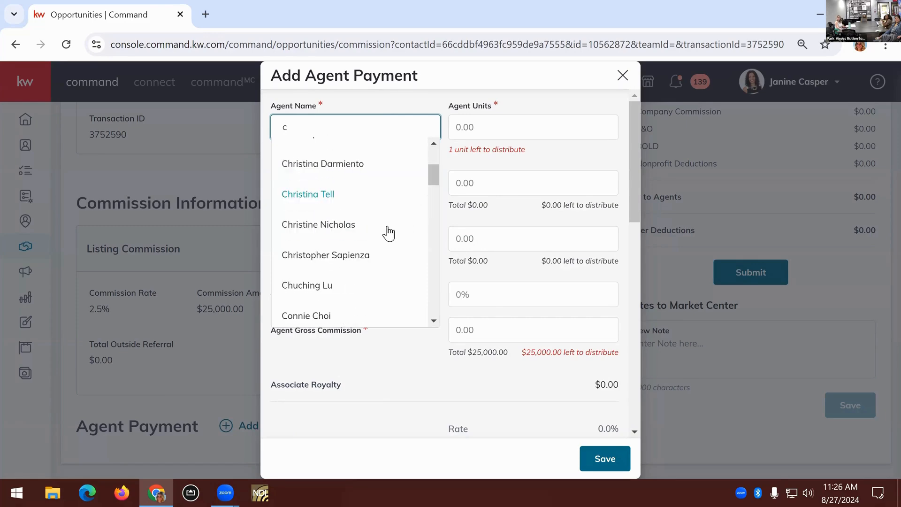
{"action": "scroll", "coordinate": [388, 232], "scroll_direction": "up", "scroll_amount": 2}
{"action": "scroll", "coordinate": [388, 231], "scroll_direction": "up", "scroll_amount": 2}
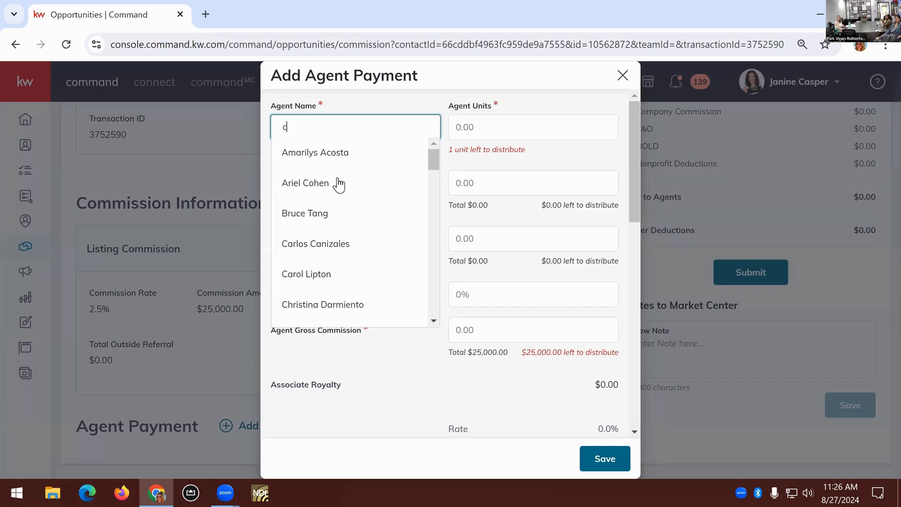
{"action": "scroll", "coordinate": [367, 223], "scroll_direction": "down", "scroll_amount": 15}
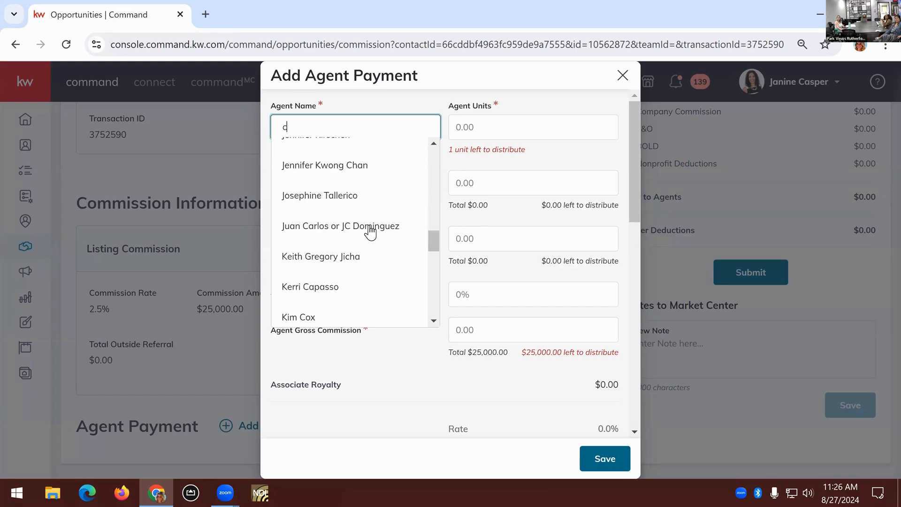
{"action": "left_click", "coordinate": [621, 78]}
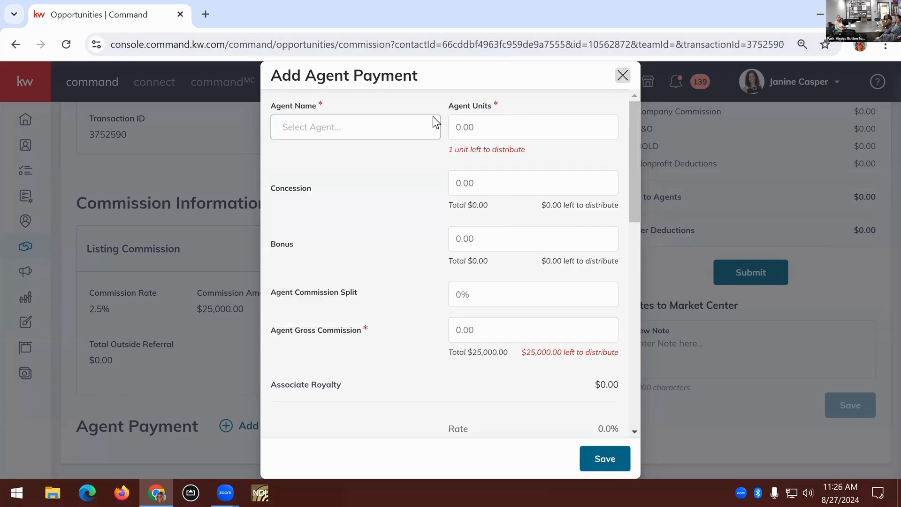
Check which account is active in the profile options, and look over the commission page again
{"action": "scroll", "coordinate": [466, 165], "scroll_direction": "up", "scroll_amount": 10}
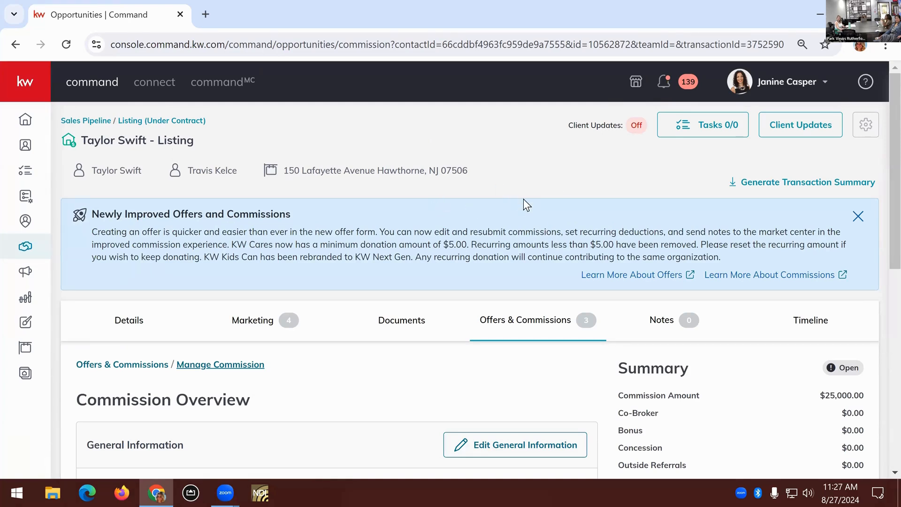
{"action": "left_click", "coordinate": [823, 83]}
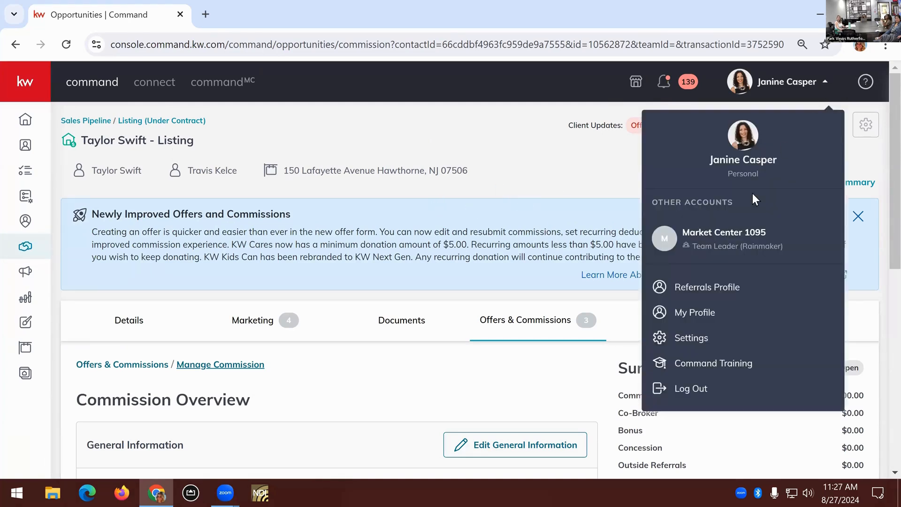
{"action": "left_click", "coordinate": [559, 173]}
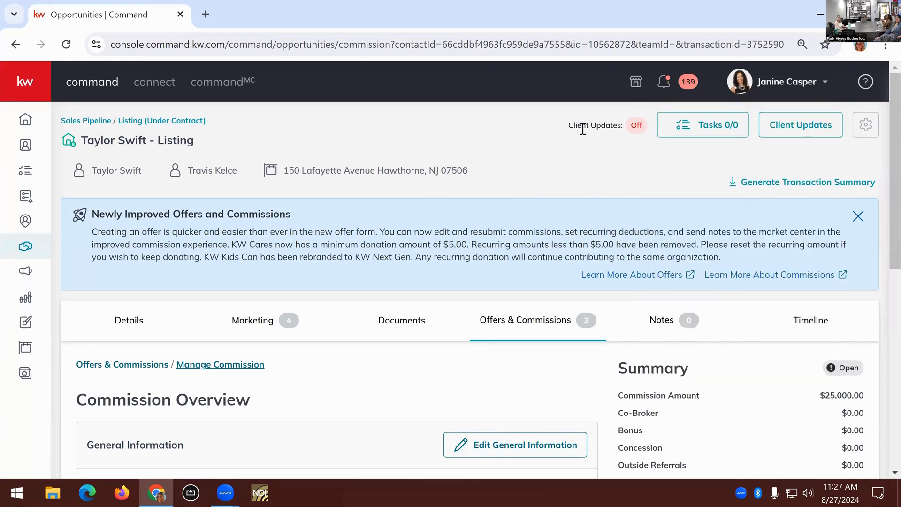
{"action": "scroll", "coordinate": [517, 284], "scroll_direction": "down", "scroll_amount": 8}
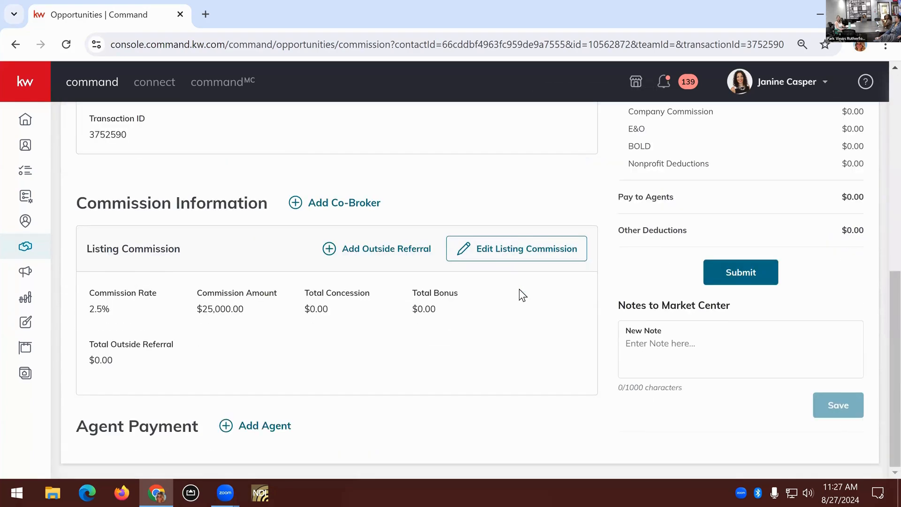
{"action": "scroll", "coordinate": [522, 299], "scroll_direction": "up", "scroll_amount": 8}
Examine the listing opportunity's details, including Key Information, Key Dates and Property
{"action": "left_click", "coordinate": [127, 320]}
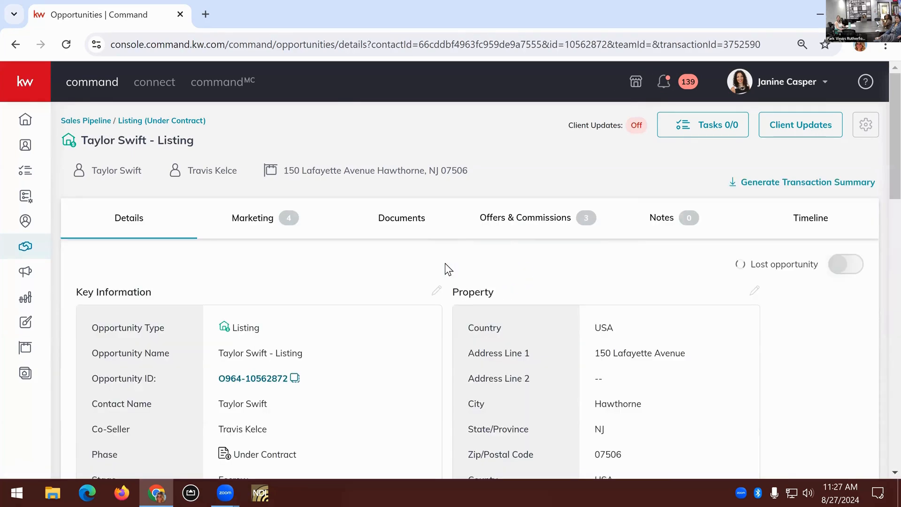
{"action": "scroll", "coordinate": [445, 263], "scroll_direction": "down", "scroll_amount": 2}
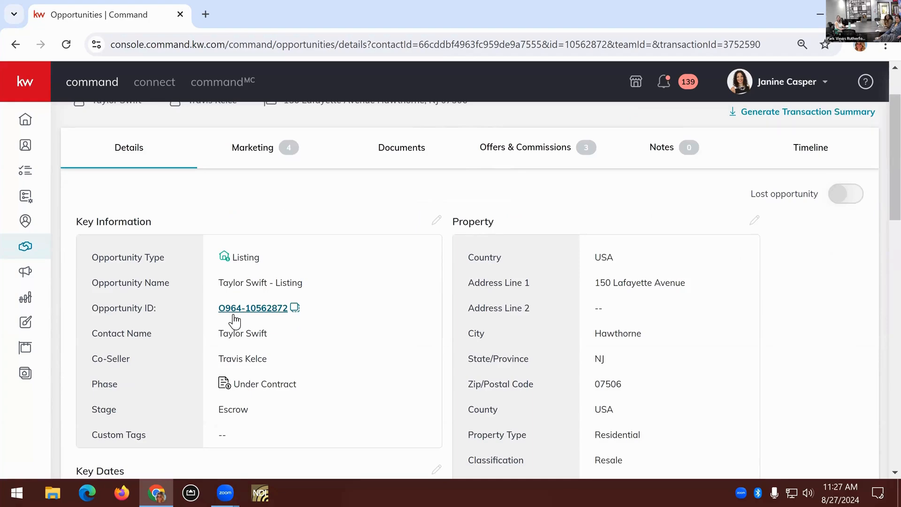
{"action": "scroll", "coordinate": [363, 334], "scroll_direction": "down", "scroll_amount": 8}
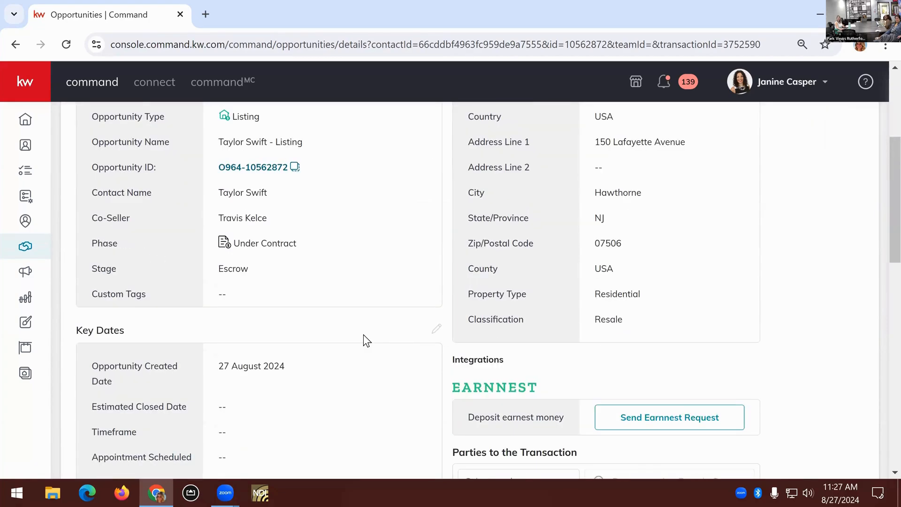
{"action": "scroll", "coordinate": [364, 335], "scroll_direction": "up", "scroll_amount": 10}
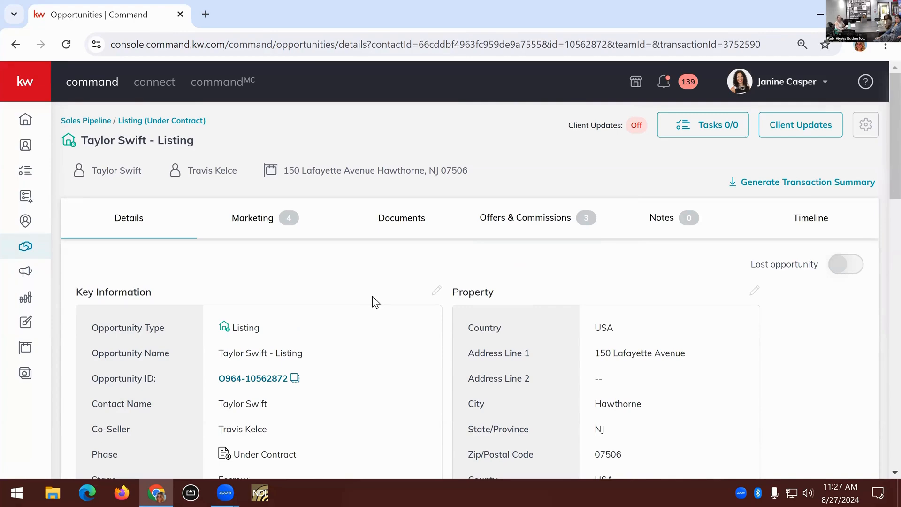
Open the client's contact record from the opportunity and look through its contact information
{"action": "left_click", "coordinate": [108, 170]}
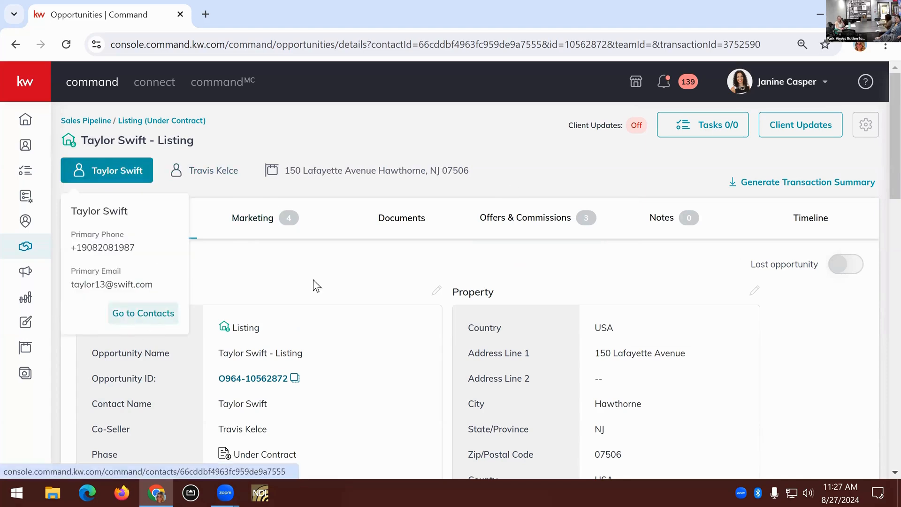
{"action": "left_click", "coordinate": [144, 315]}
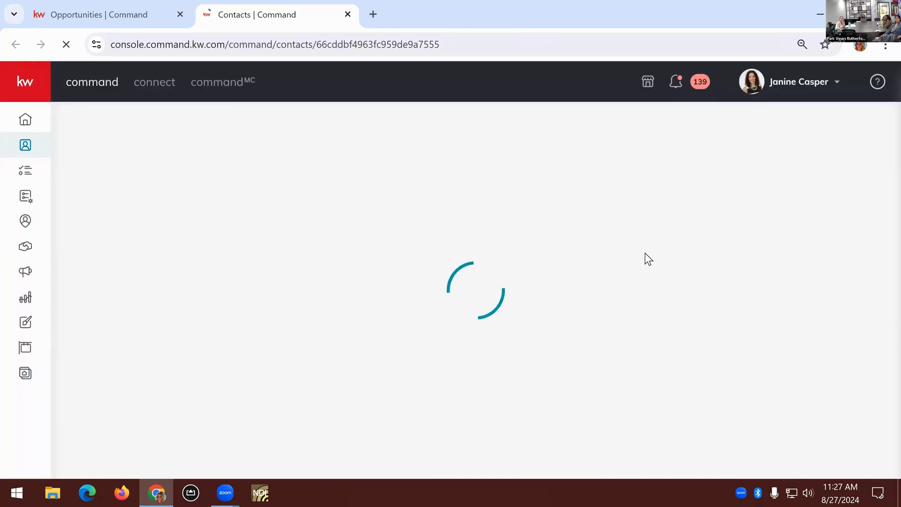
{"action": "scroll", "coordinate": [422, 280], "scroll_direction": "down", "scroll_amount": 5}
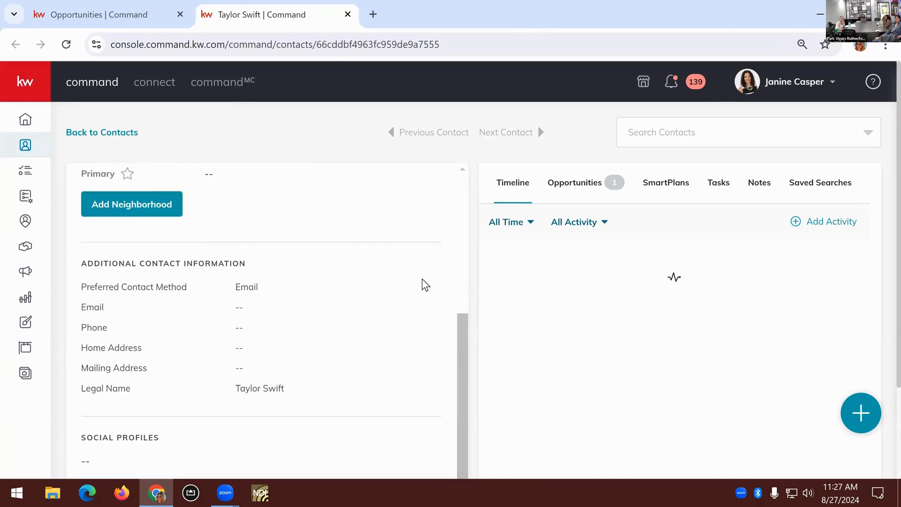
{"action": "scroll", "coordinate": [424, 284], "scroll_direction": "up", "scroll_amount": 8}
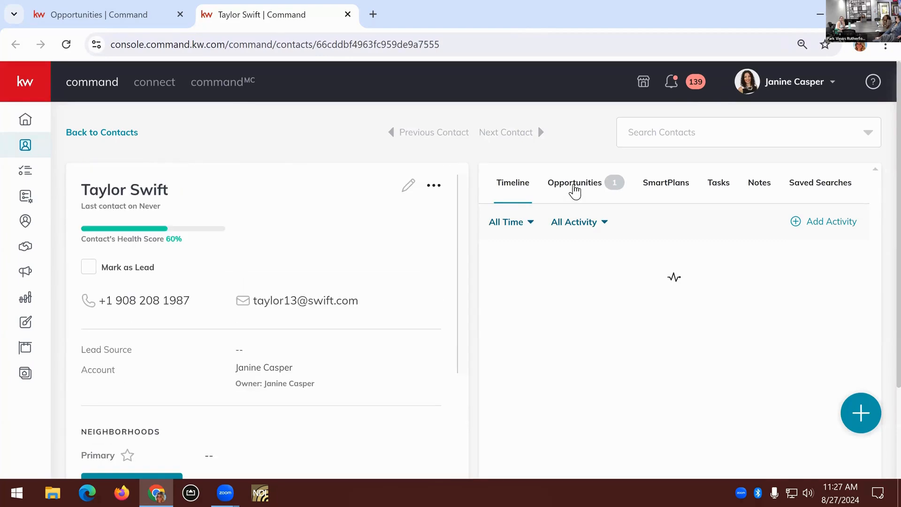
Start a Listing opportunity for the client under the Rutherford market center, with the related contact as co-seller
{"action": "left_click", "coordinate": [574, 187]}
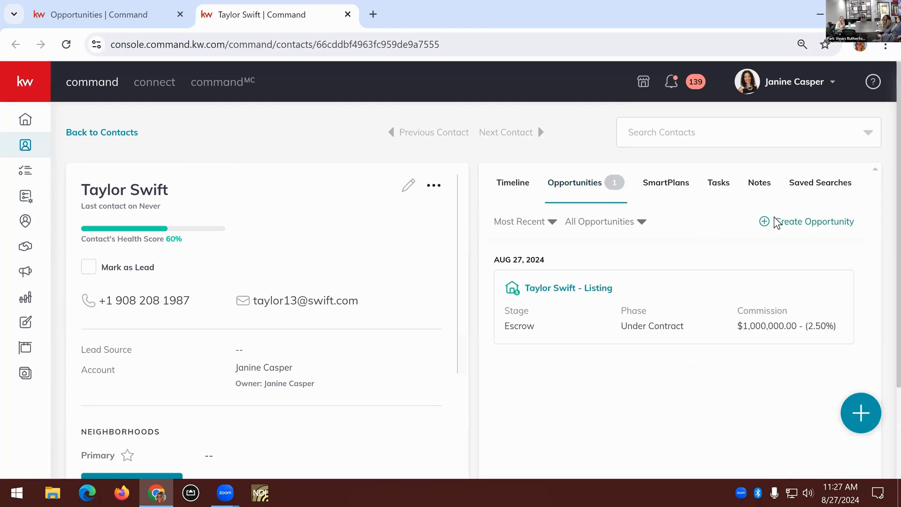
{"action": "left_click", "coordinate": [776, 223]}
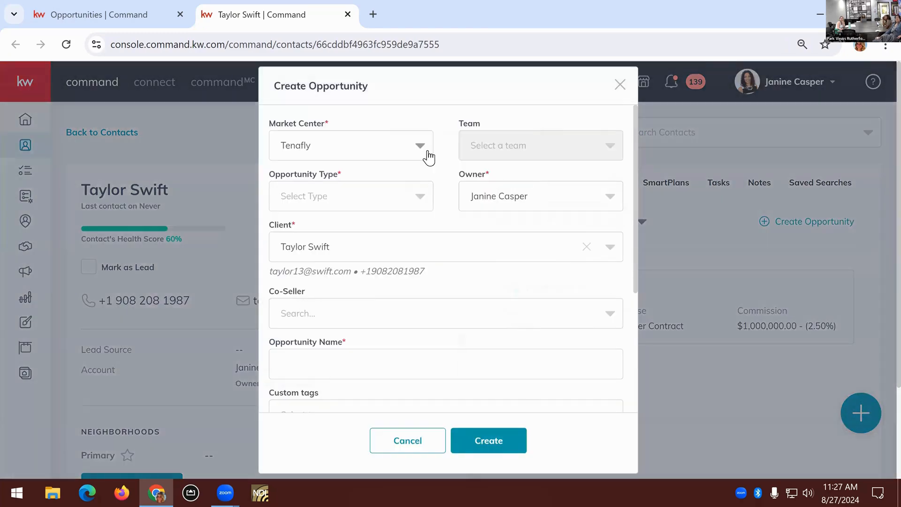
{"action": "left_click", "coordinate": [427, 150]}
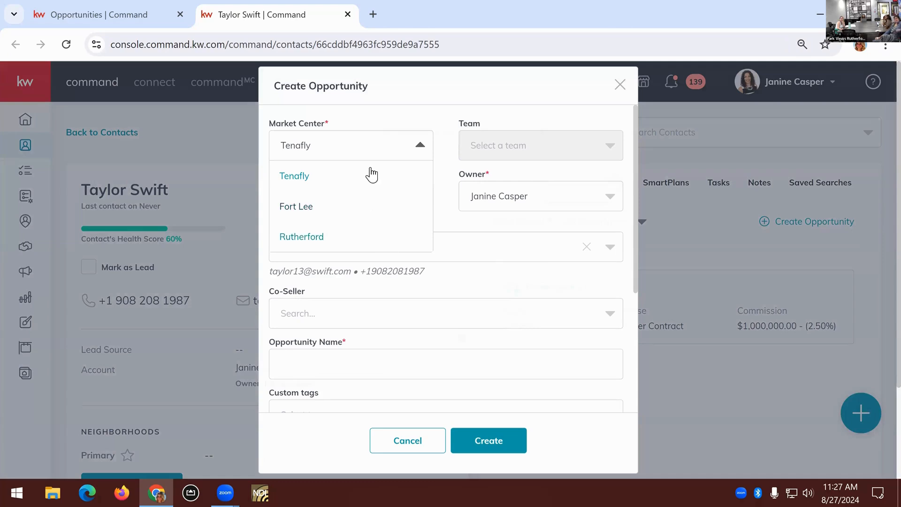
{"action": "left_click", "coordinate": [362, 235]}
{"action": "left_click", "coordinate": [368, 206]}
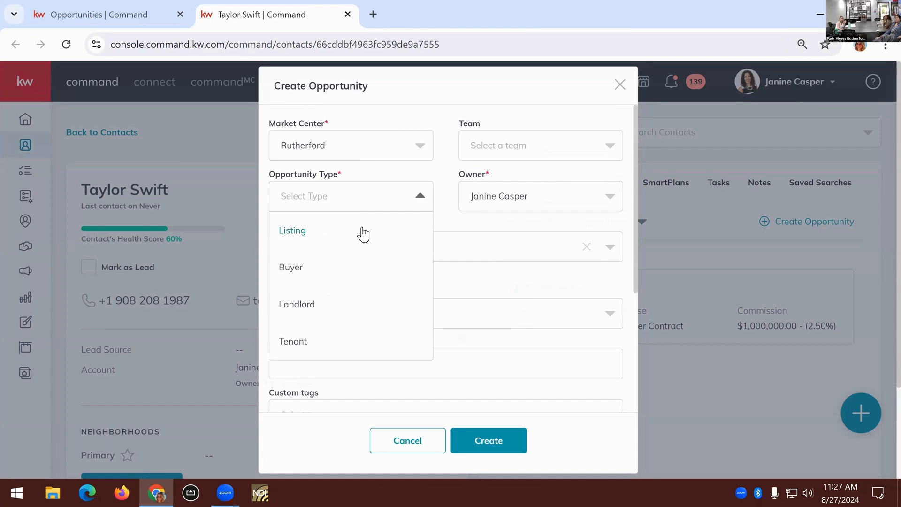
{"action": "left_click", "coordinate": [361, 231]}
{"action": "left_click", "coordinate": [346, 312]}
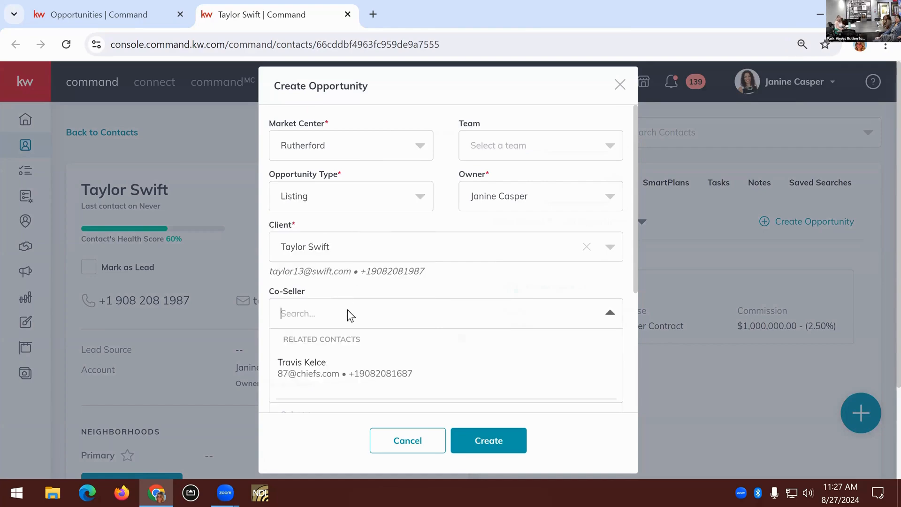
{"action": "left_click", "coordinate": [342, 369]}
Set the new opportunity's commission rate to 2% and create it
{"action": "scroll", "coordinate": [440, 269], "scroll_direction": "down", "scroll_amount": 4}
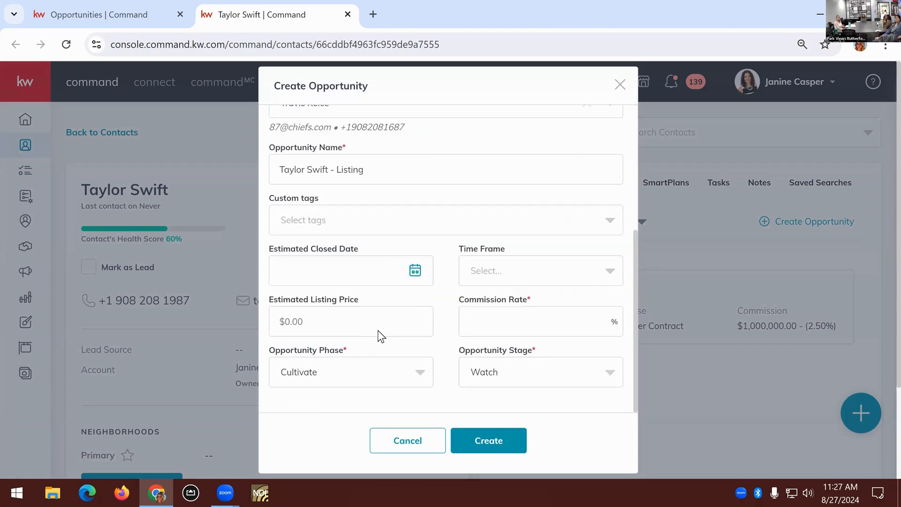
{"action": "left_click", "coordinate": [370, 319]}
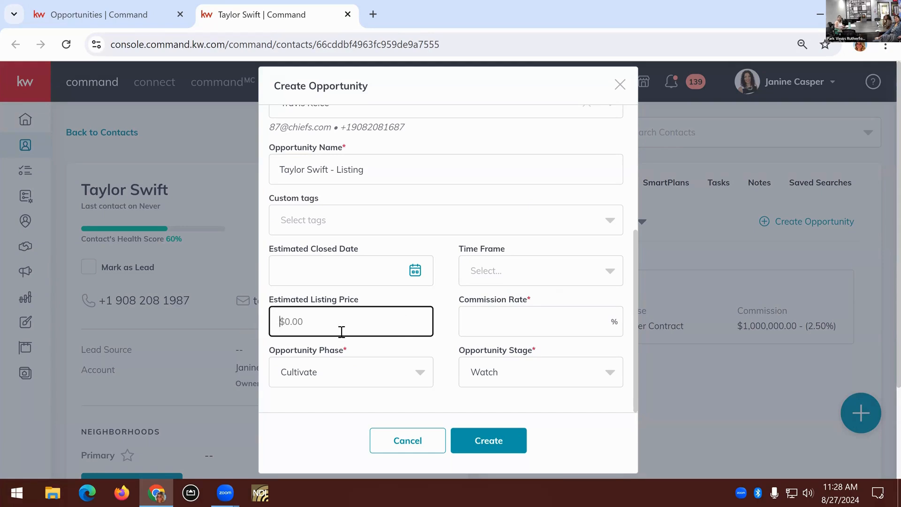
{"action": "left_click", "coordinate": [509, 327]}
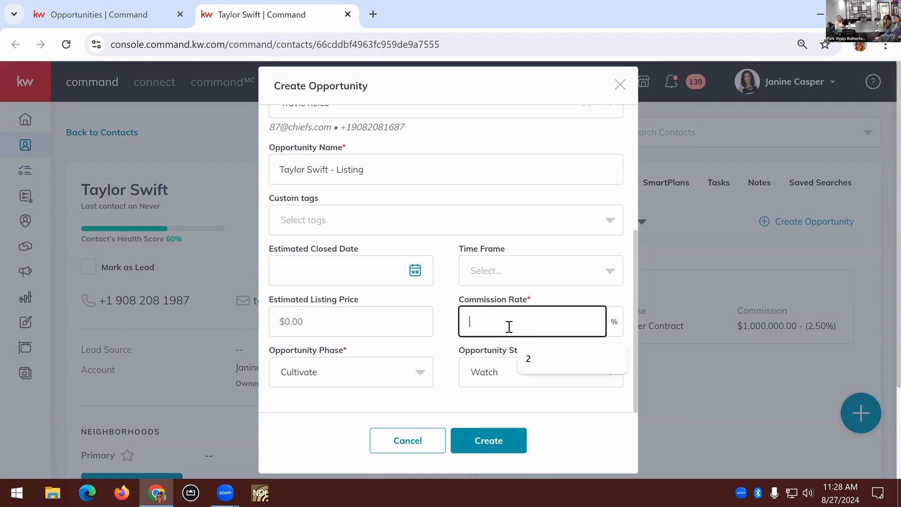
{"action": "left_click", "coordinate": [526, 357]}
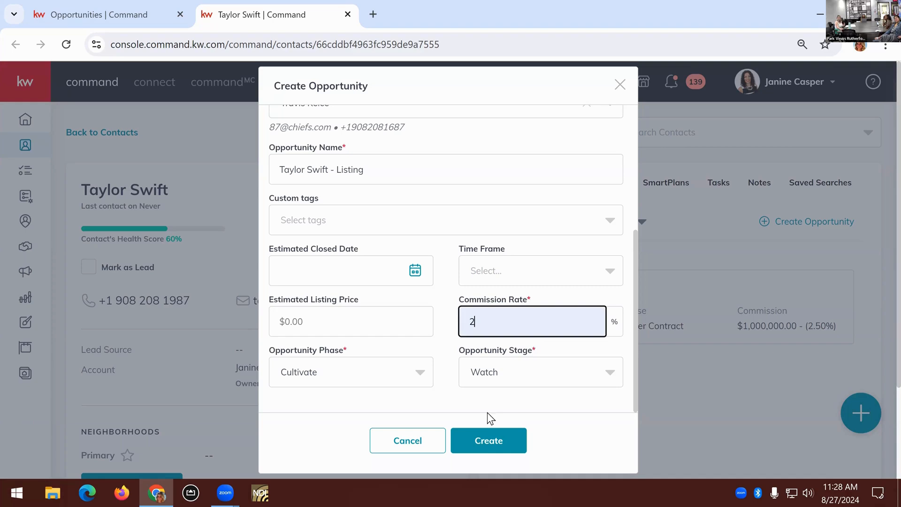
{"action": "left_click", "coordinate": [483, 446]}
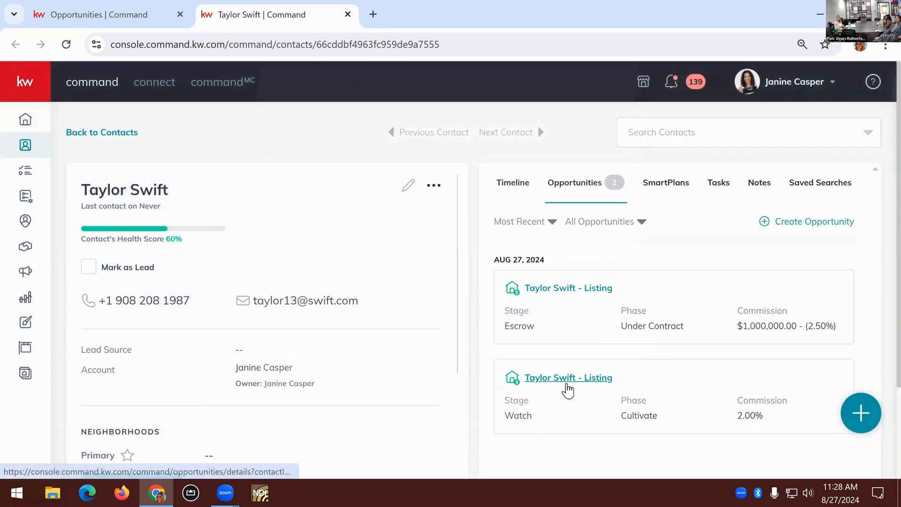
Open the new Cultivate-phase opportunity, start a new offer, and open the KWLS property selection for it
{"action": "left_click", "coordinate": [566, 382]}
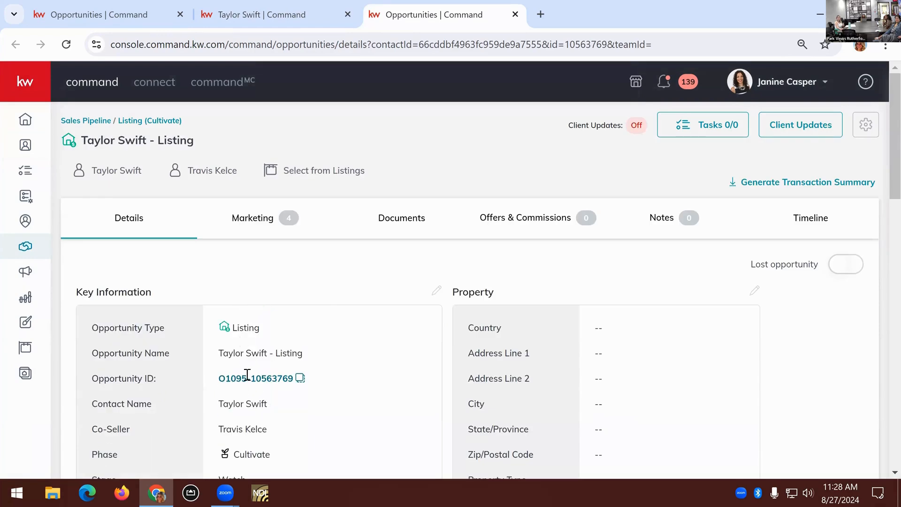
{"action": "left_click", "coordinate": [506, 230]}
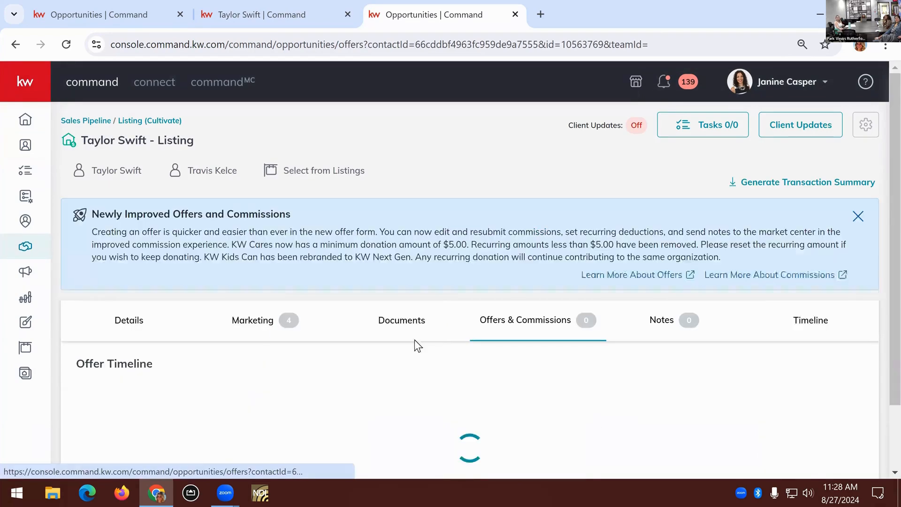
{"action": "left_click", "coordinate": [840, 369]}
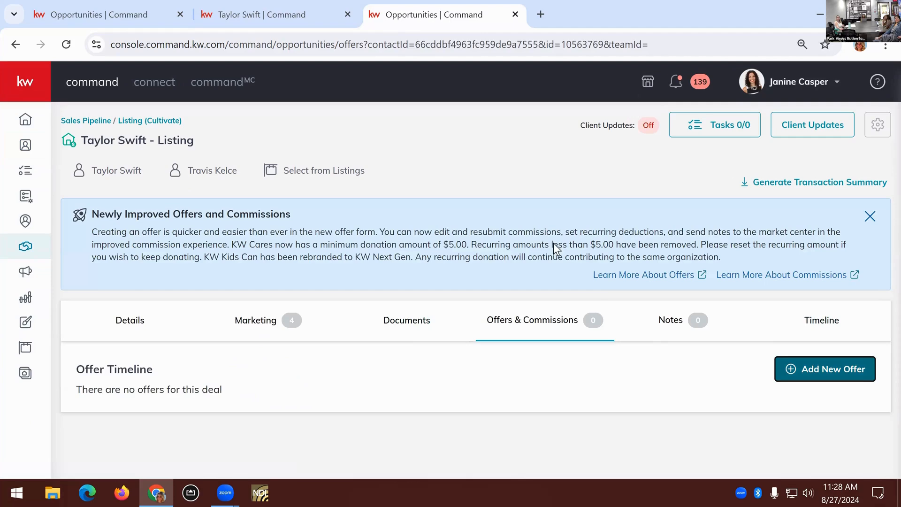
{"action": "scroll", "coordinate": [631, 319], "scroll_direction": "down", "scroll_amount": 2}
{"action": "left_click", "coordinate": [650, 317]}
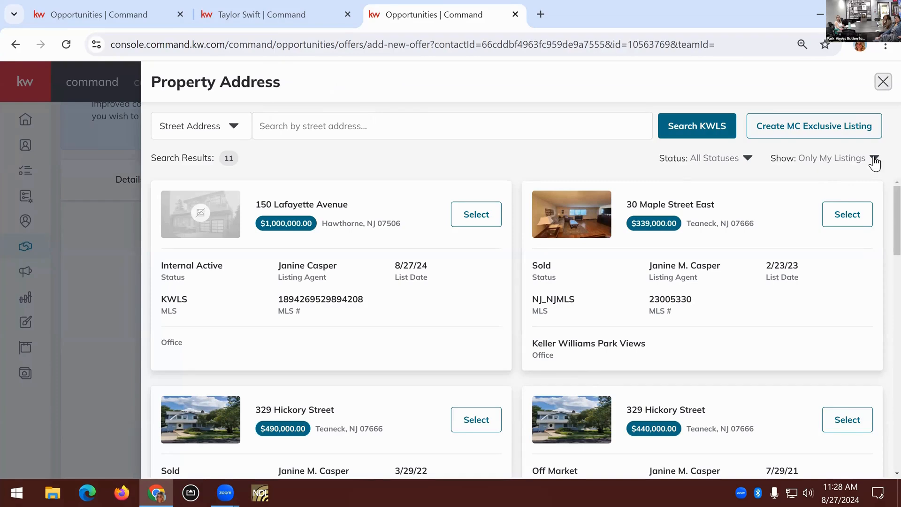
Check the status and listing filter options, and select the $1,000,000 Hawthorne listing as the offer's property
{"action": "left_click", "coordinate": [747, 157]}
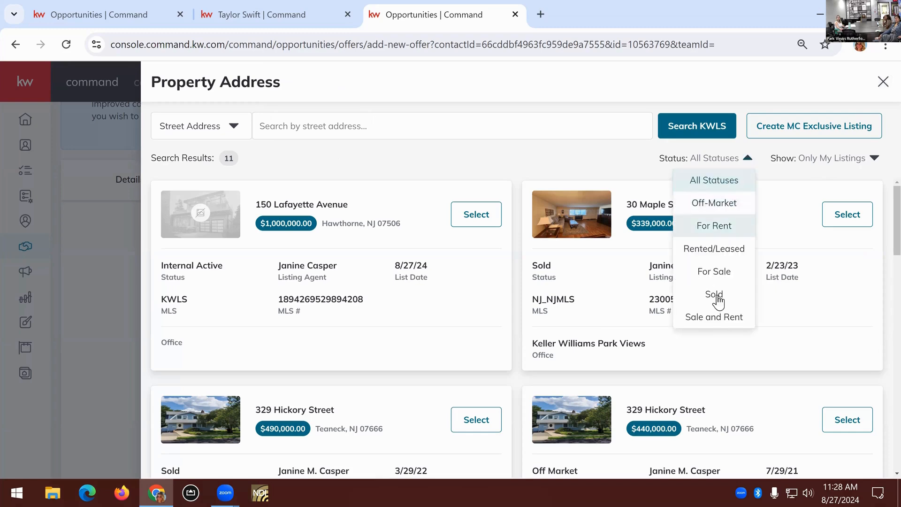
{"action": "left_click", "coordinate": [873, 157]}
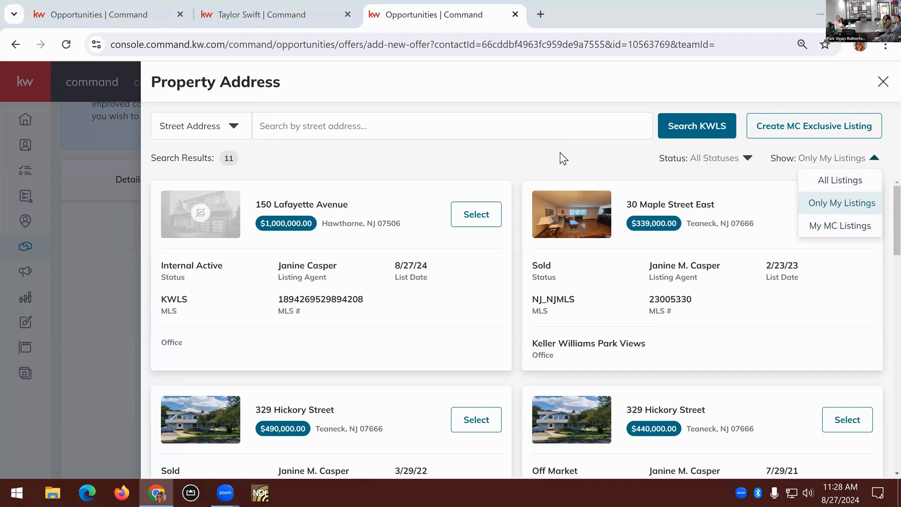
{"action": "left_click", "coordinate": [364, 270]}
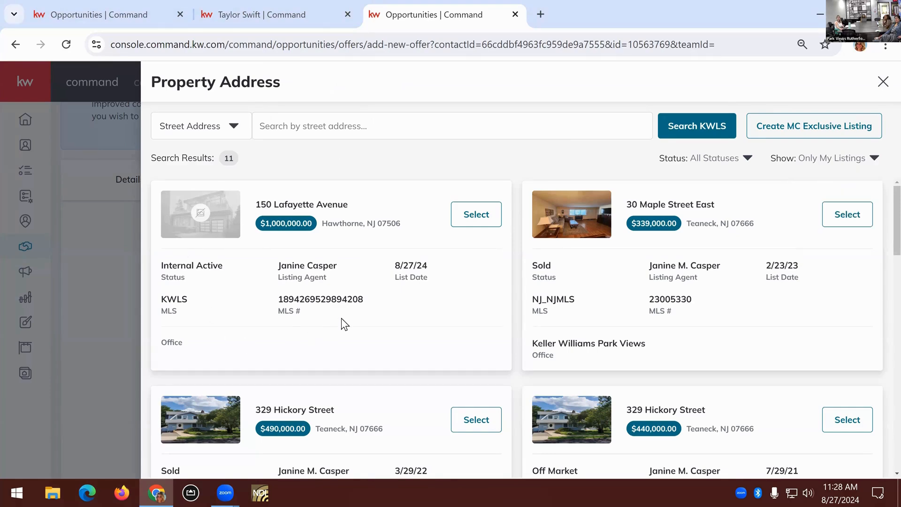
{"action": "left_click", "coordinate": [475, 228]}
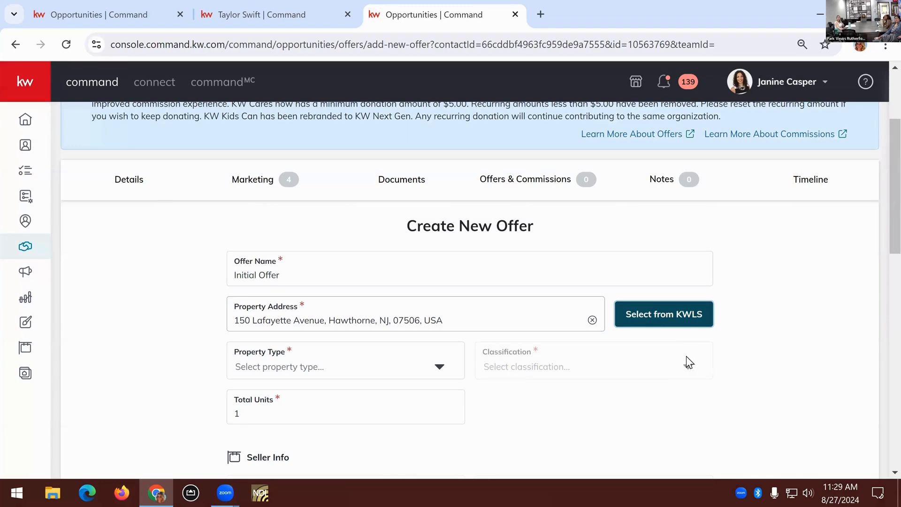
Set the offer's property type to Residential and its classification to Resale
{"action": "scroll", "coordinate": [684, 291], "scroll_direction": "down", "scroll_amount": 1}
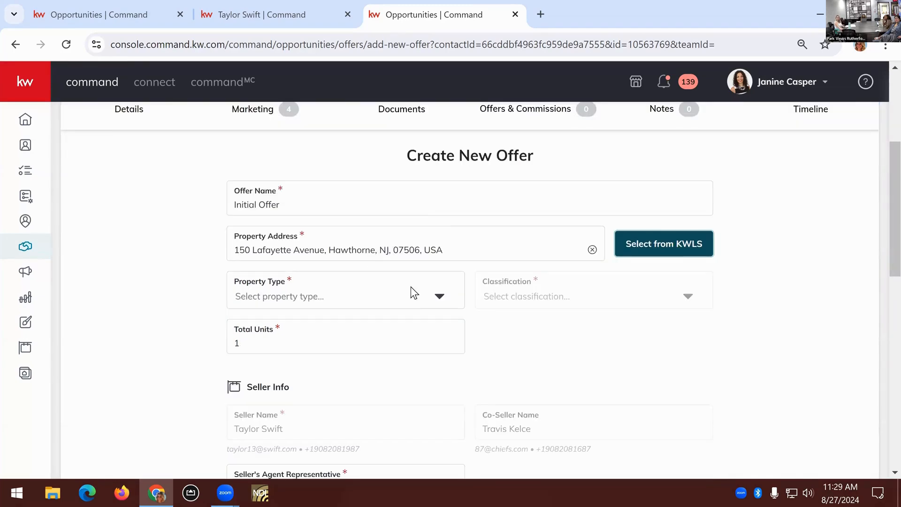
{"action": "left_click", "coordinate": [439, 296]}
{"action": "left_click", "coordinate": [352, 324]}
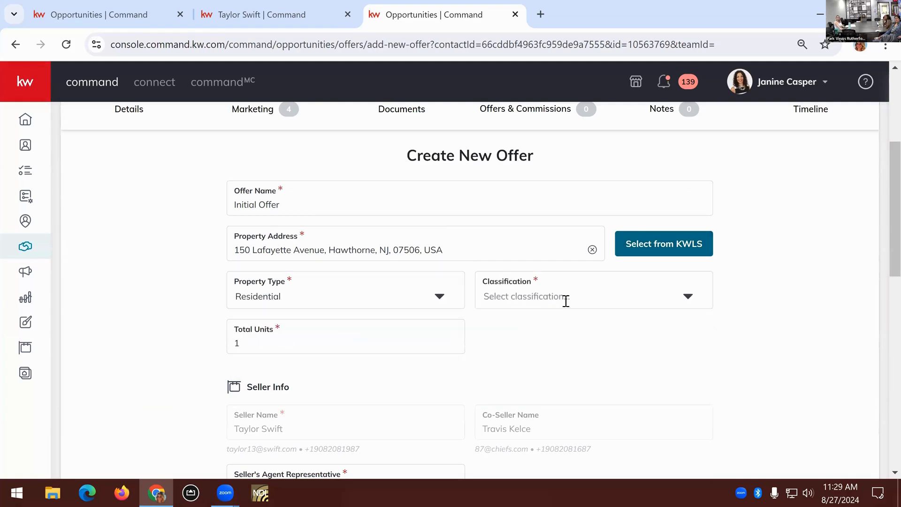
{"action": "left_click", "coordinate": [565, 300]}
{"action": "left_click", "coordinate": [577, 324]}
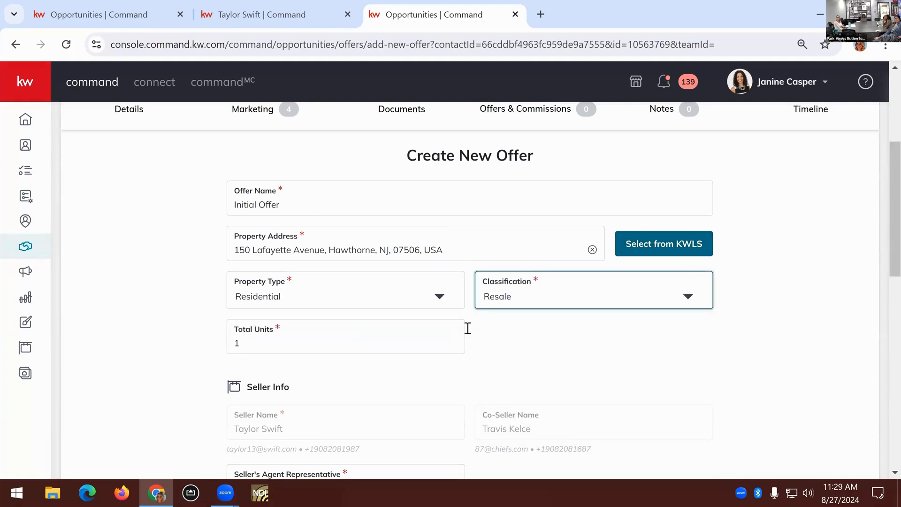
Enter the buyer's name and the buyer's agent representative's name in the offer's buyer information
{"action": "scroll", "coordinate": [422, 331], "scroll_direction": "down", "scroll_amount": 4}
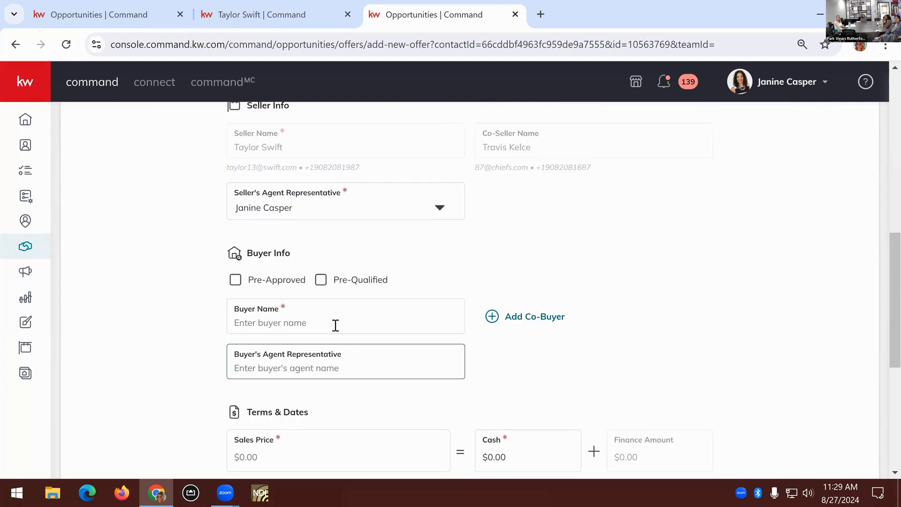
{"action": "left_click", "coordinate": [338, 325]}
{"action": "type", "text": "Kacey "}
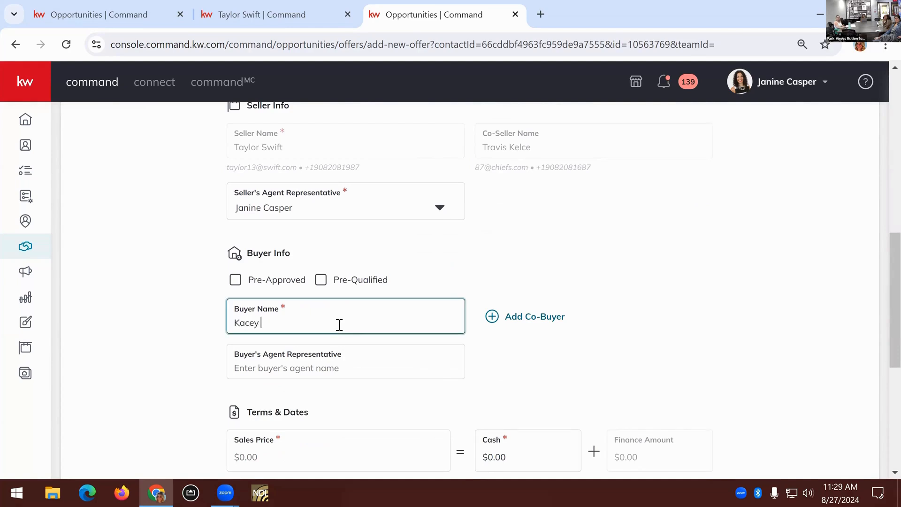
{"action": "type", "text": "Musgraves"}
{"action": "left_click", "coordinate": [348, 364]}
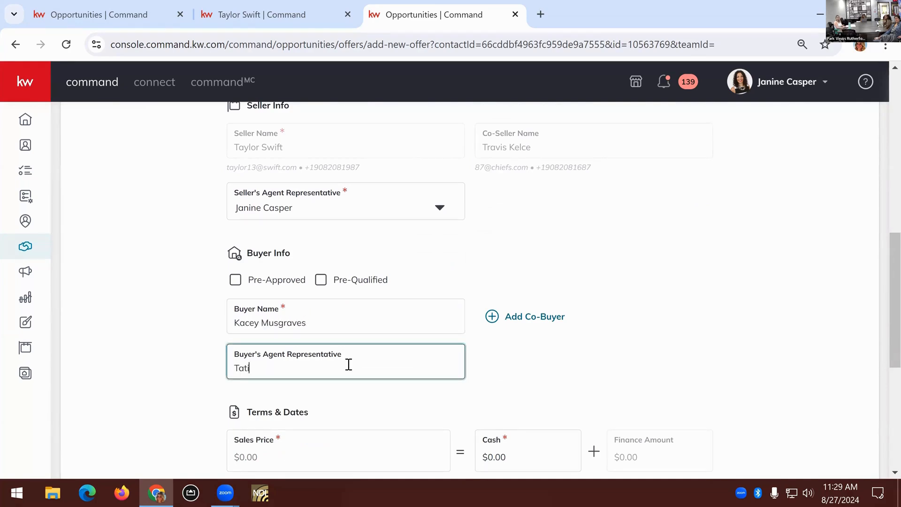
Set the offer's sales price to $1,000,000.00 and the cash amount to $250,000.00
{"action": "scroll", "coordinate": [600, 319], "scroll_direction": "down", "scroll_amount": 5}
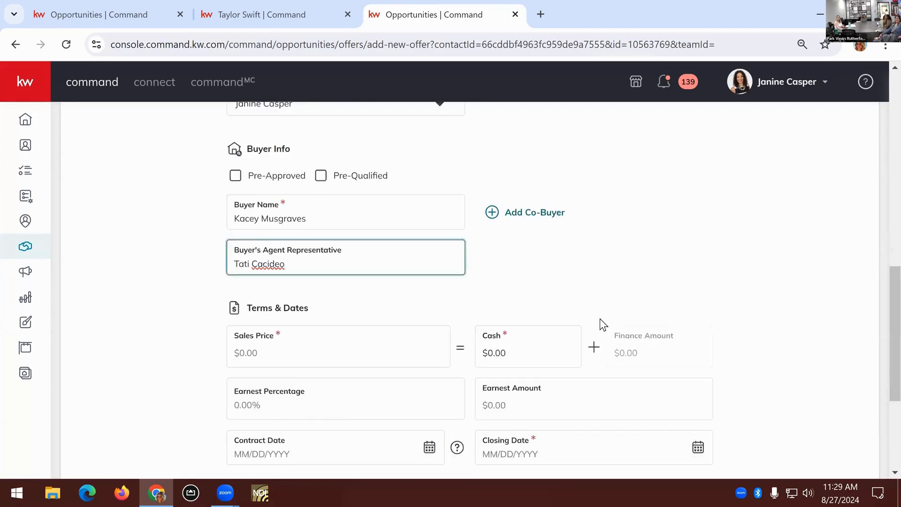
{"action": "left_click", "coordinate": [279, 181]}
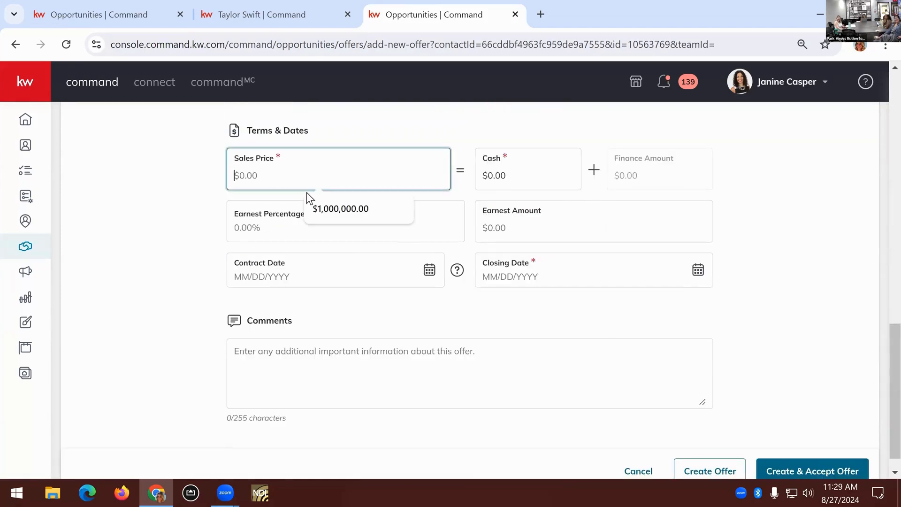
{"action": "left_click", "coordinate": [411, 200]}
{"action": "left_click", "coordinate": [500, 180]}
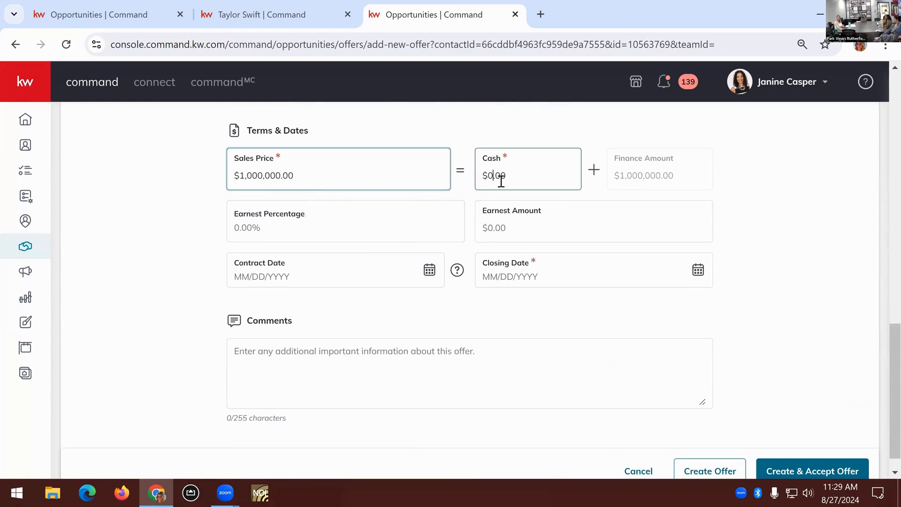
{"action": "type", "text": "250000"}
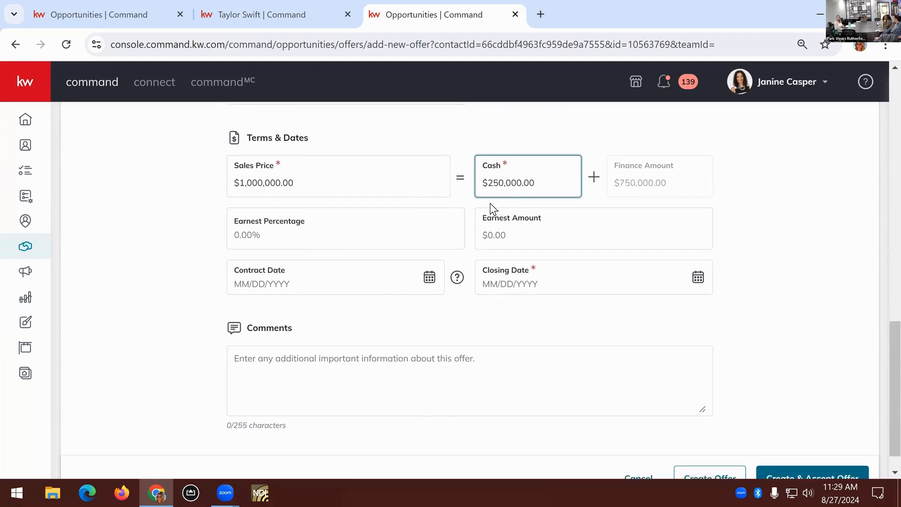
Set the closing date to 09/23/2024 and the contract date to 08/19/2024, and create and accept the offer
{"action": "scroll", "coordinate": [250, 257], "scroll_direction": "up", "scroll_amount": 3}
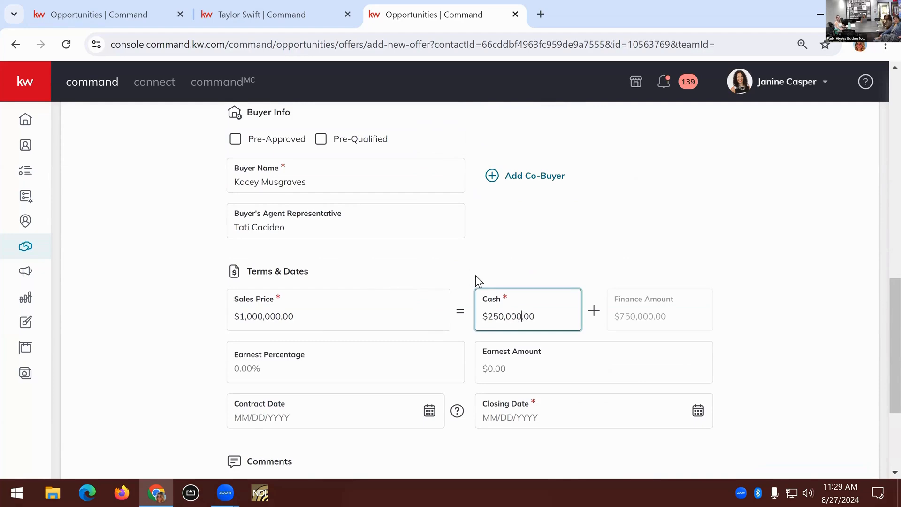
{"action": "scroll", "coordinate": [476, 282], "scroll_direction": "down", "scroll_amount": 4}
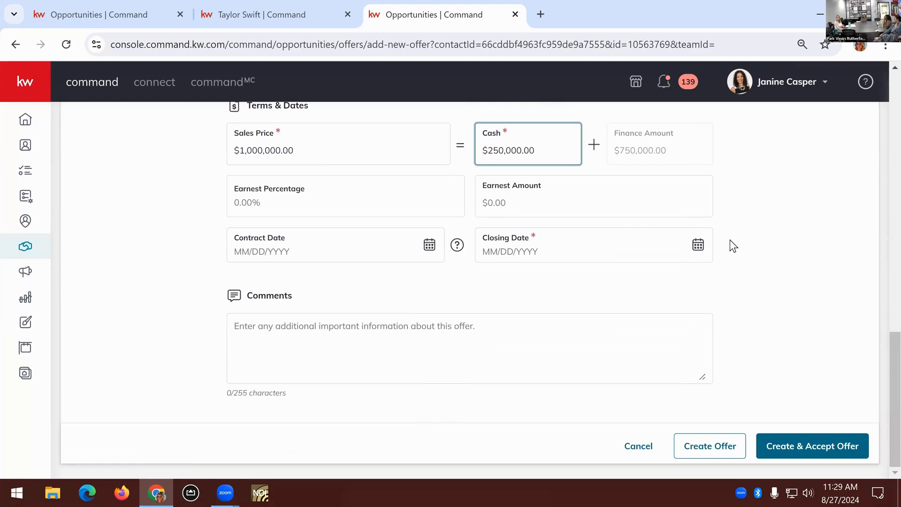
{"action": "left_click", "coordinate": [697, 244]}
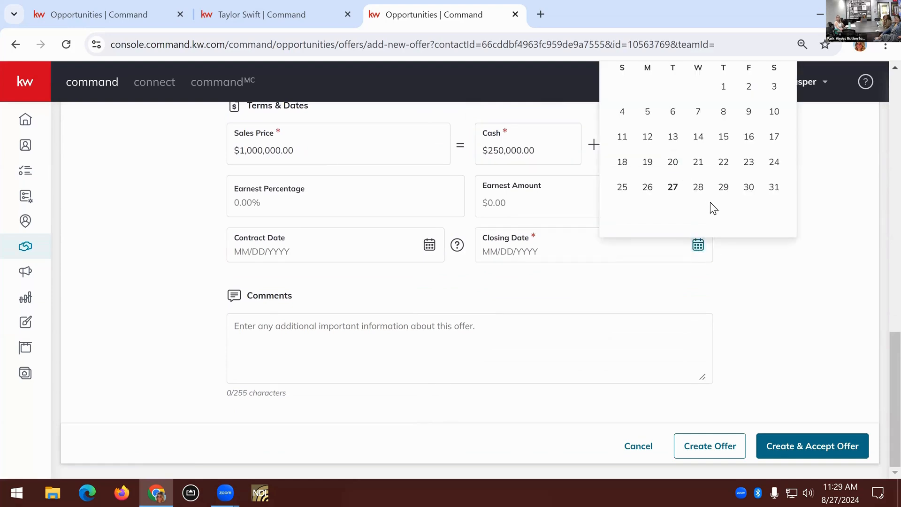
{"action": "scroll", "coordinate": [770, 198], "scroll_direction": "up", "scroll_amount": 3}
{"action": "left_click", "coordinate": [774, 187]}
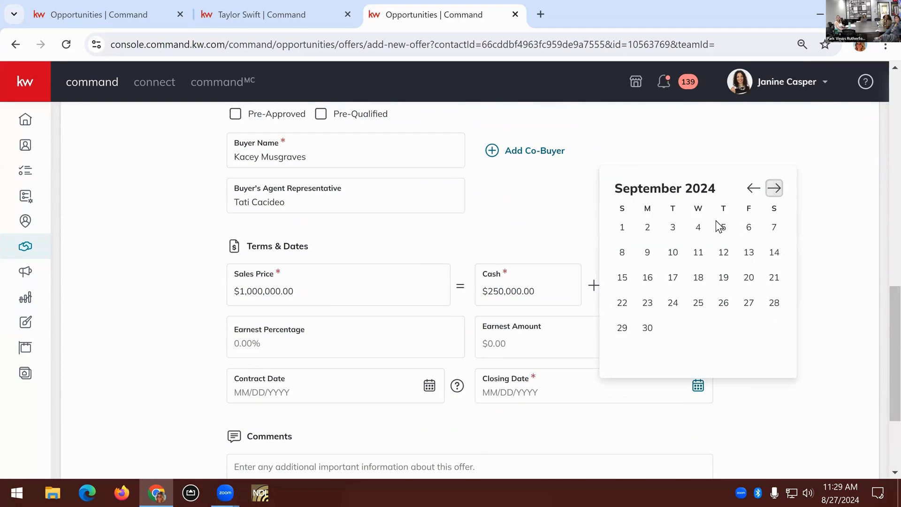
{"action": "left_click", "coordinate": [647, 303]}
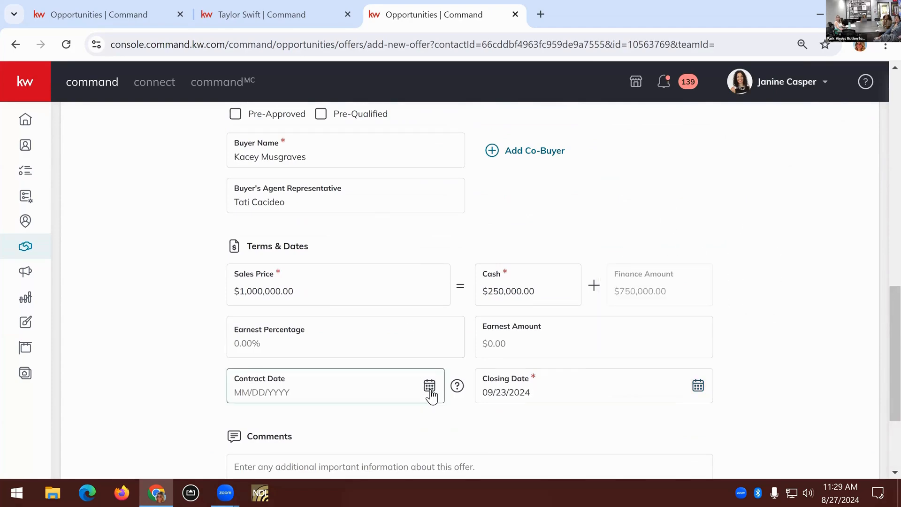
{"action": "left_click", "coordinate": [421, 388]}
{"action": "left_click", "coordinate": [379, 302]}
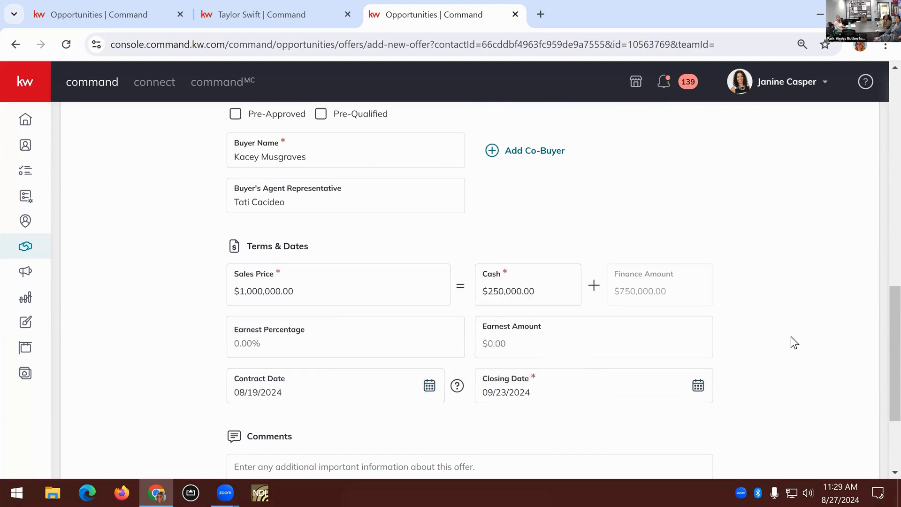
{"action": "scroll", "coordinate": [790, 336], "scroll_direction": "down", "scroll_amount": 3}
{"action": "left_click", "coordinate": [834, 442]}
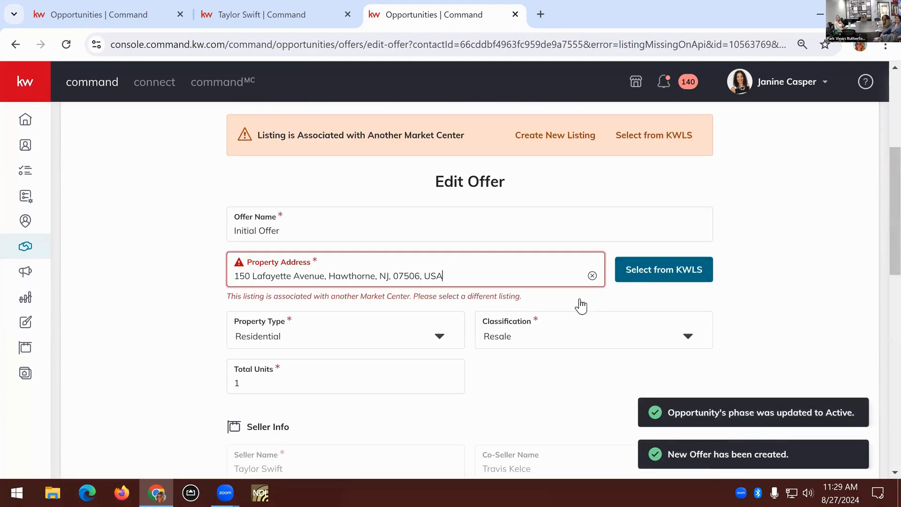
Replace the offer's property with the $339,000.00 Teaneck listing from KWLS, and save and accept the offer
{"action": "left_click", "coordinate": [468, 275]}
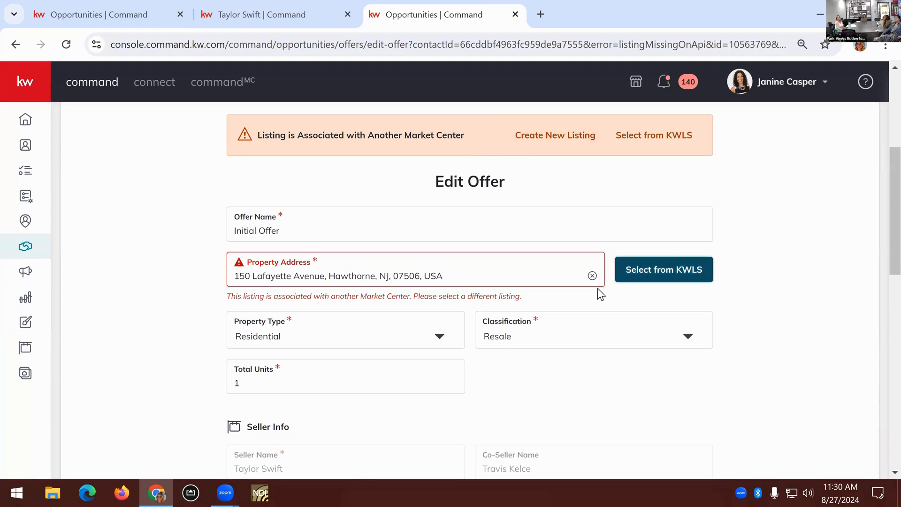
{"action": "left_click", "coordinate": [661, 269]}
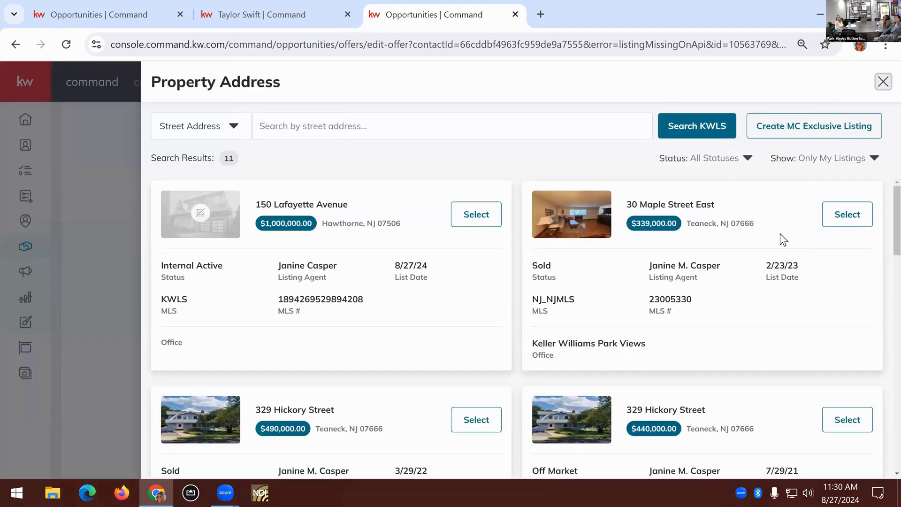
{"action": "scroll", "coordinate": [476, 314], "scroll_direction": "down", "scroll_amount": 3}
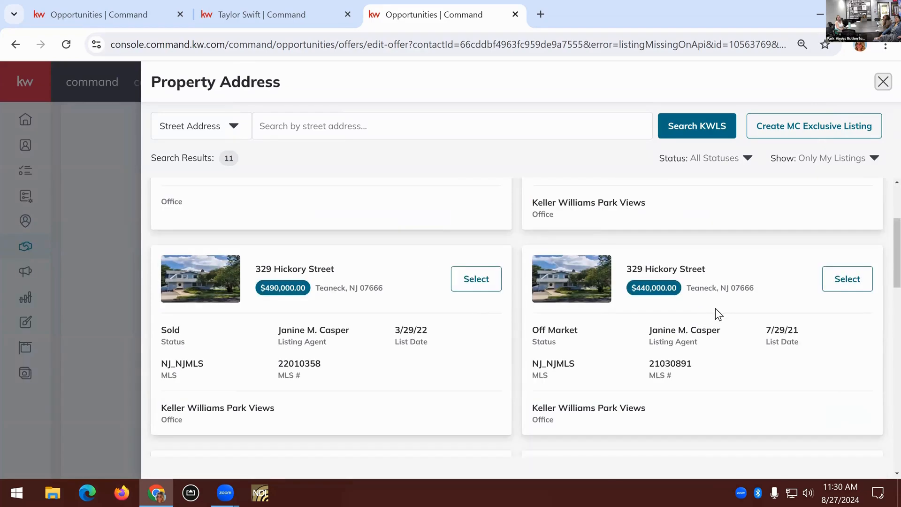
{"action": "scroll", "coordinate": [715, 308], "scroll_direction": "up", "scroll_amount": 3}
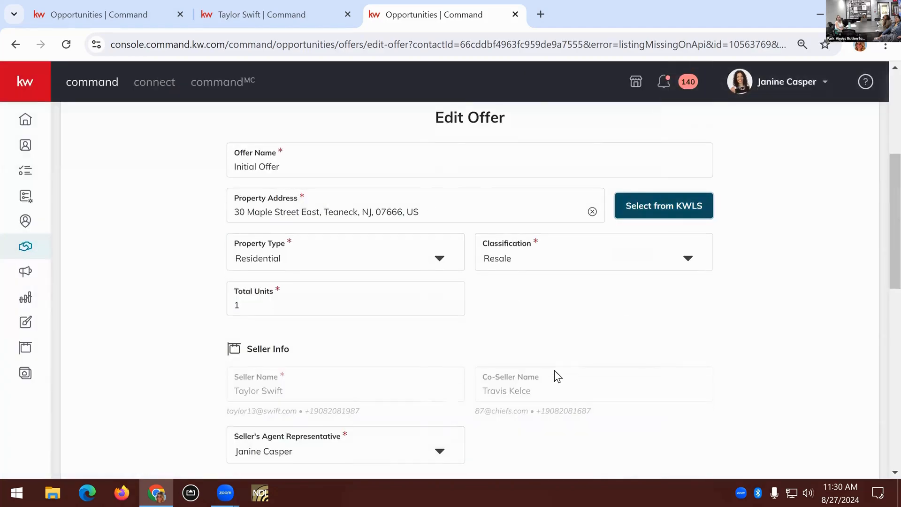
{"action": "scroll", "coordinate": [555, 376], "scroll_direction": "down", "scroll_amount": 13}
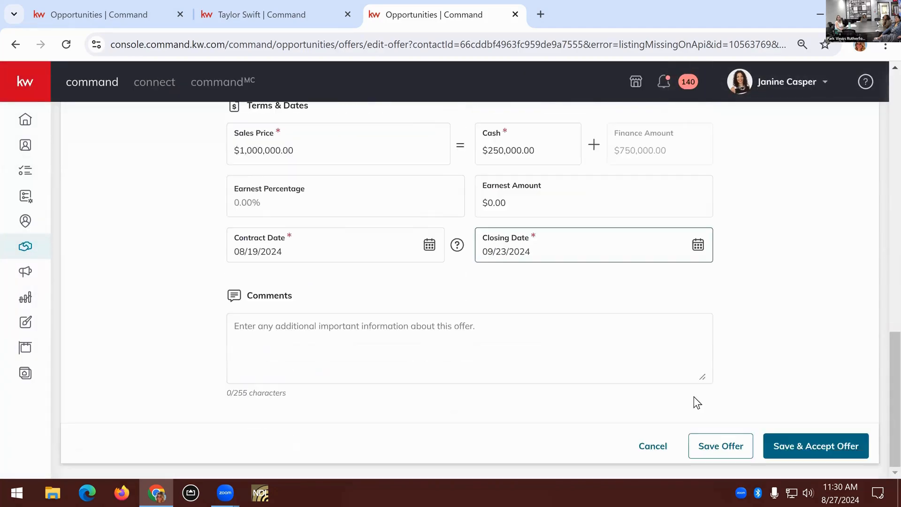
{"action": "left_click", "coordinate": [783, 445]}
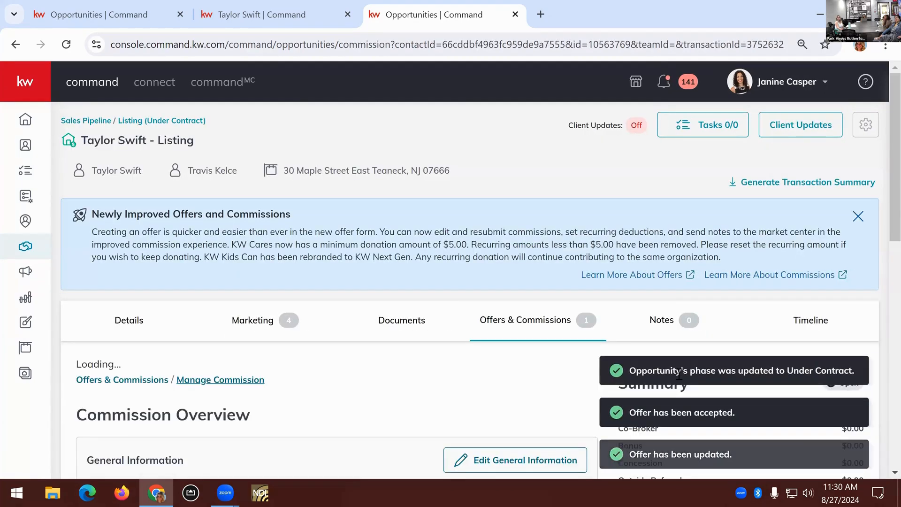
Set the listing commission rate to 2.50% in the commission information and save the change
{"action": "scroll", "coordinate": [539, 371], "scroll_direction": "down", "scroll_amount": 5}
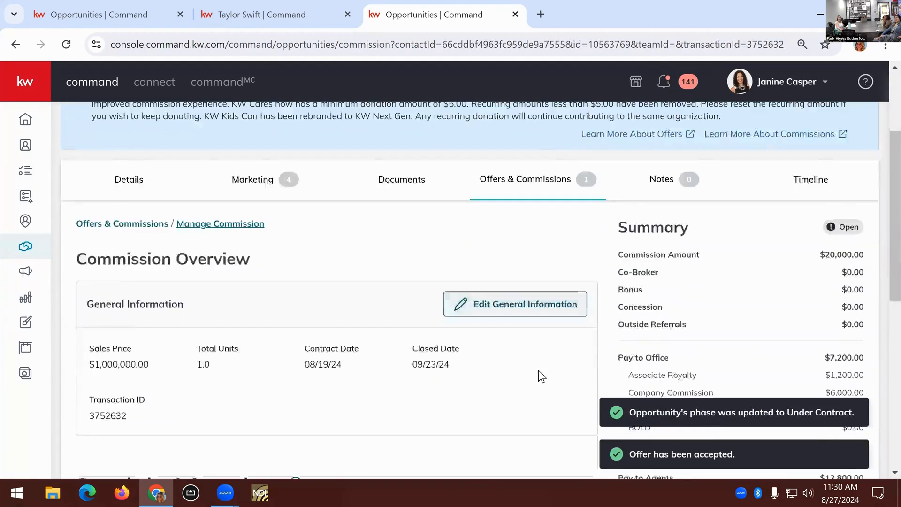
{"action": "scroll", "coordinate": [539, 376], "scroll_direction": "down", "scroll_amount": 5}
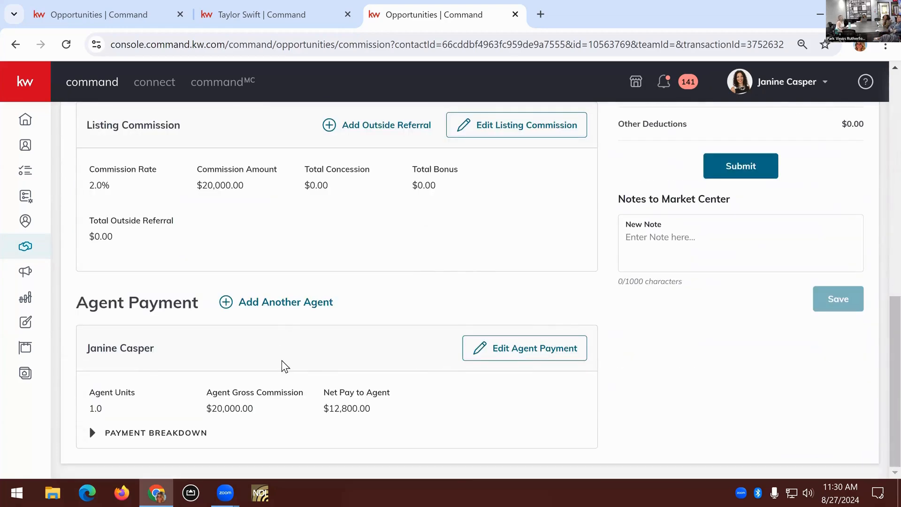
{"action": "scroll", "coordinate": [282, 366], "scroll_direction": "up", "scroll_amount": 3}
{"action": "scroll", "coordinate": [283, 360], "scroll_direction": "up", "scroll_amount": 3}
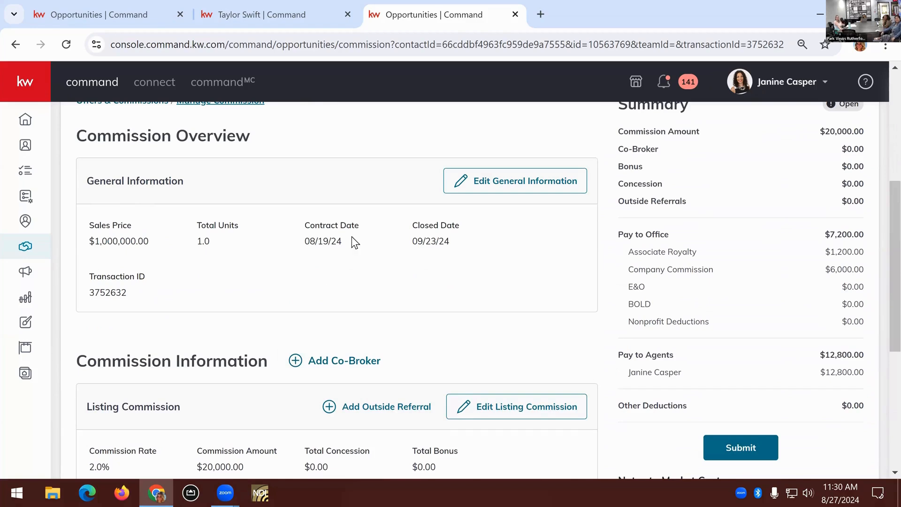
{"action": "scroll", "coordinate": [427, 244], "scroll_direction": "down", "scroll_amount": 3}
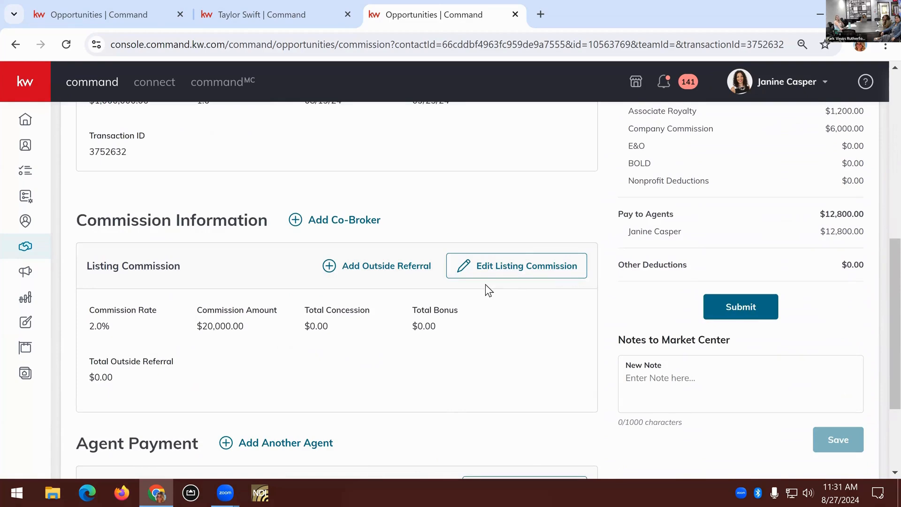
{"action": "left_click", "coordinate": [488, 271]}
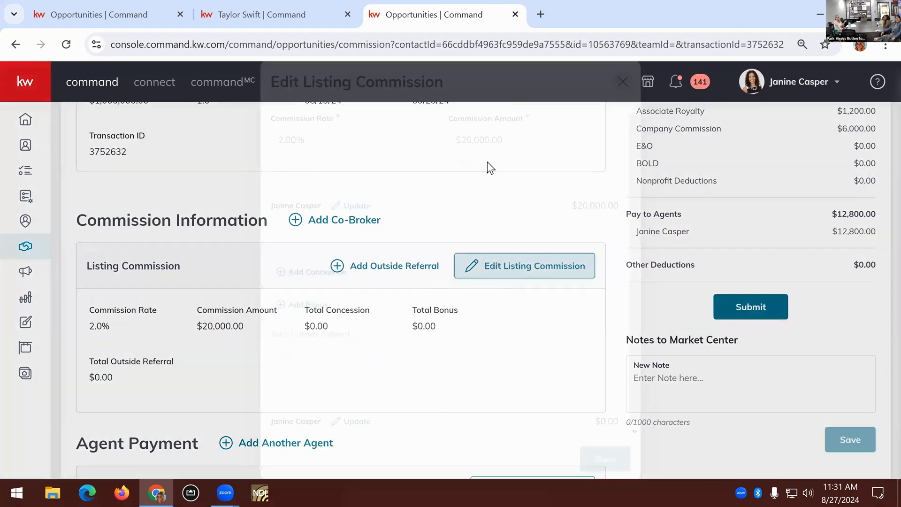
{"action": "left_click", "coordinate": [292, 140]}
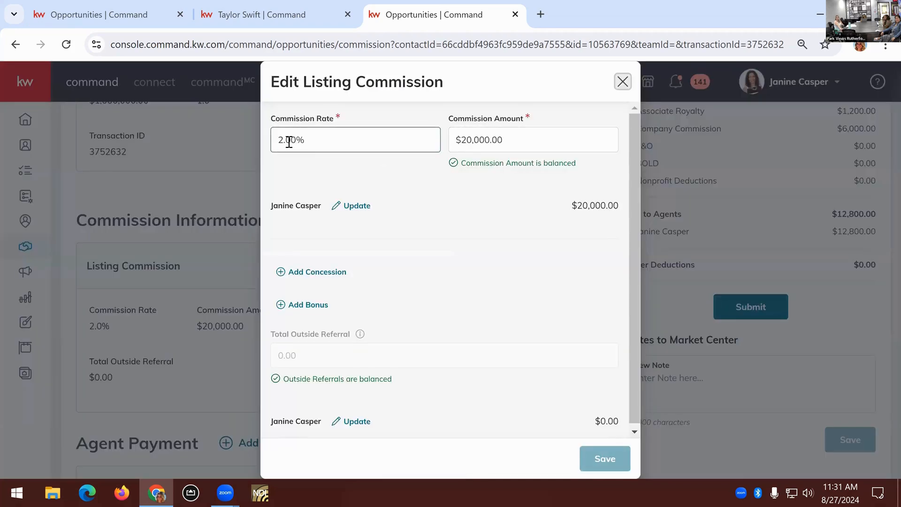
{"action": "left_click_drag", "start_coordinate": [286, 140], "coordinate": [292, 142]}
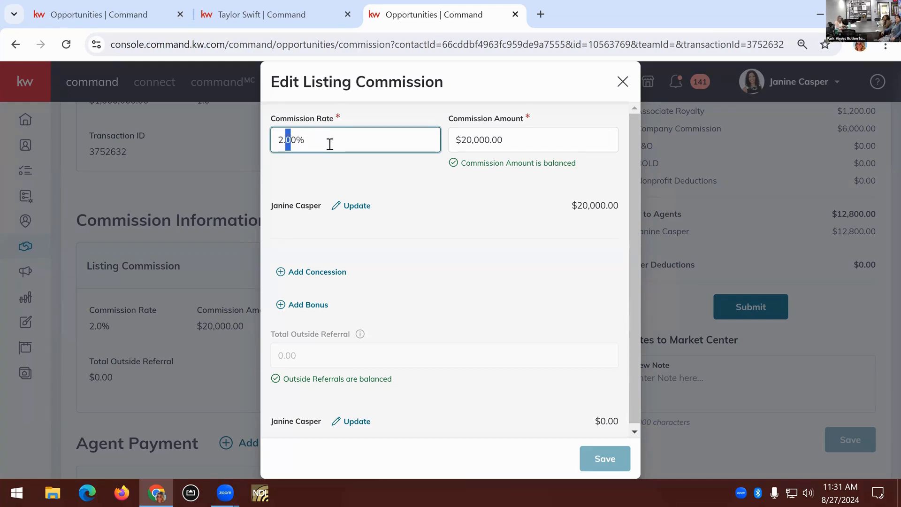
{"action": "type", "text": "5"}
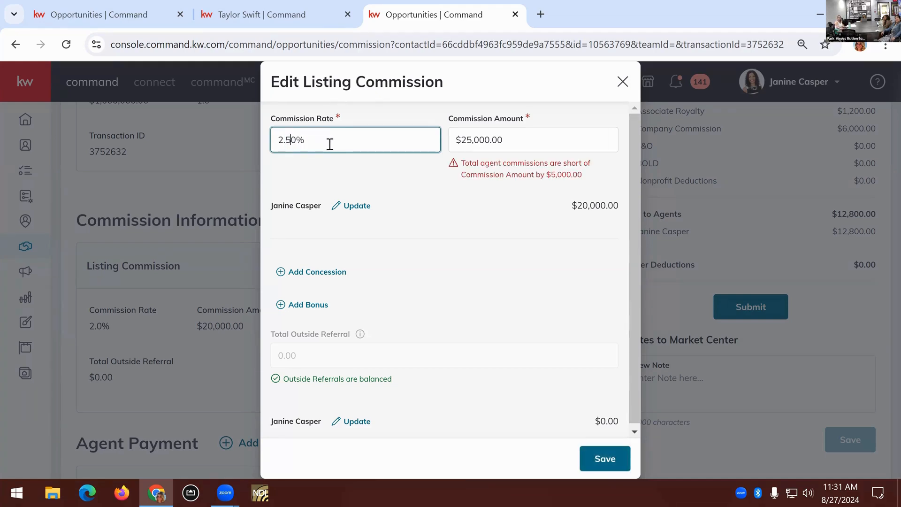
{"action": "left_click", "coordinate": [591, 178]}
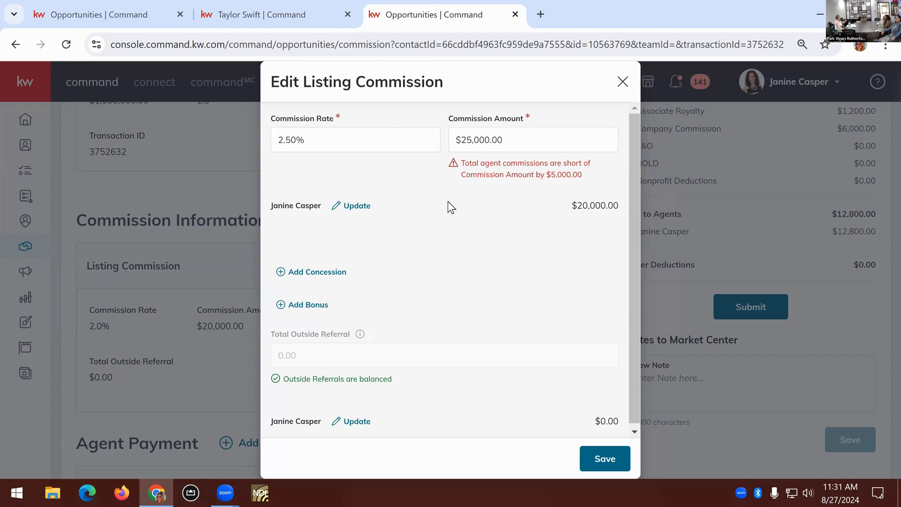
{"action": "scroll", "coordinate": [555, 331], "scroll_direction": "down", "scroll_amount": 1}
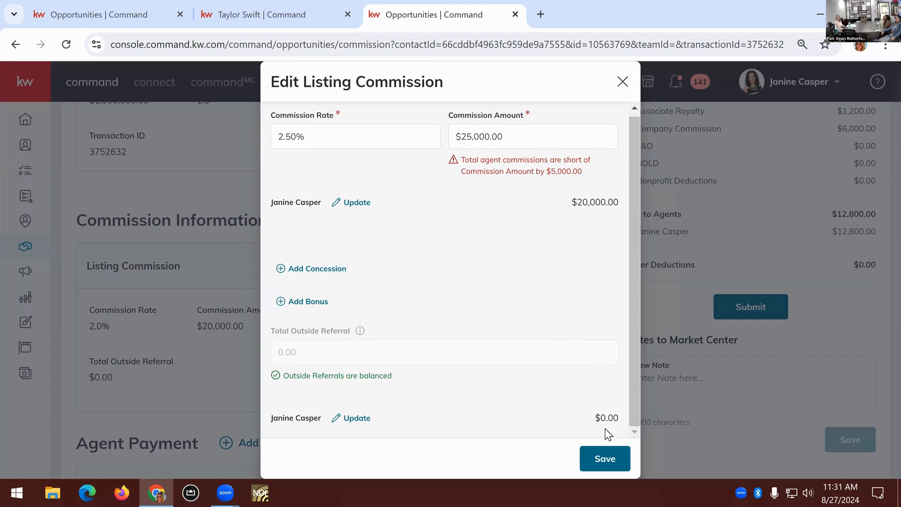
{"action": "left_click", "coordinate": [616, 465]}
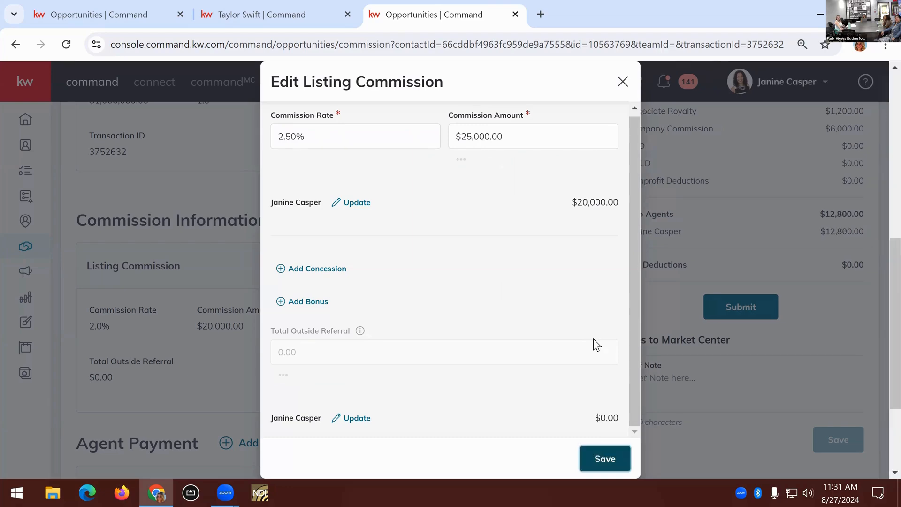
Set the agent gross commission to $25,000.00 in the existing agent payment and save it
{"action": "scroll", "coordinate": [589, 343], "scroll_direction": "down", "scroll_amount": 3}
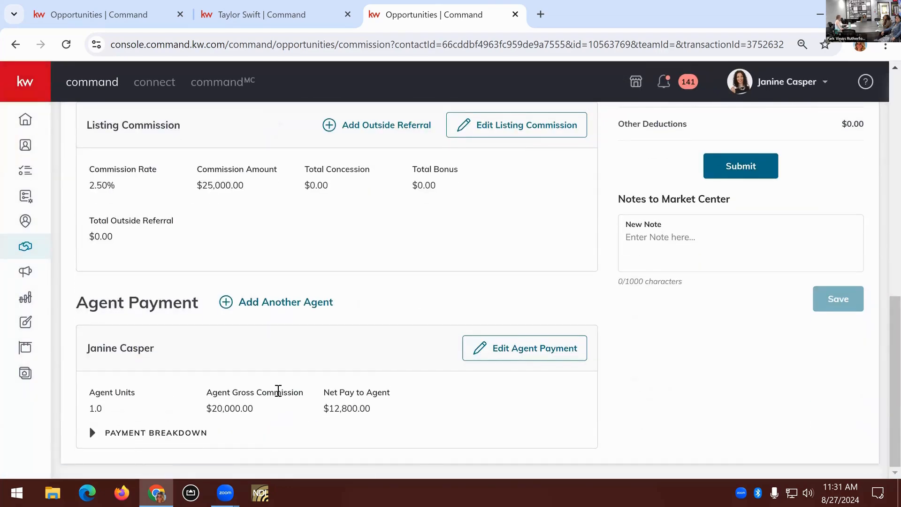
{"action": "left_click", "coordinate": [515, 351]}
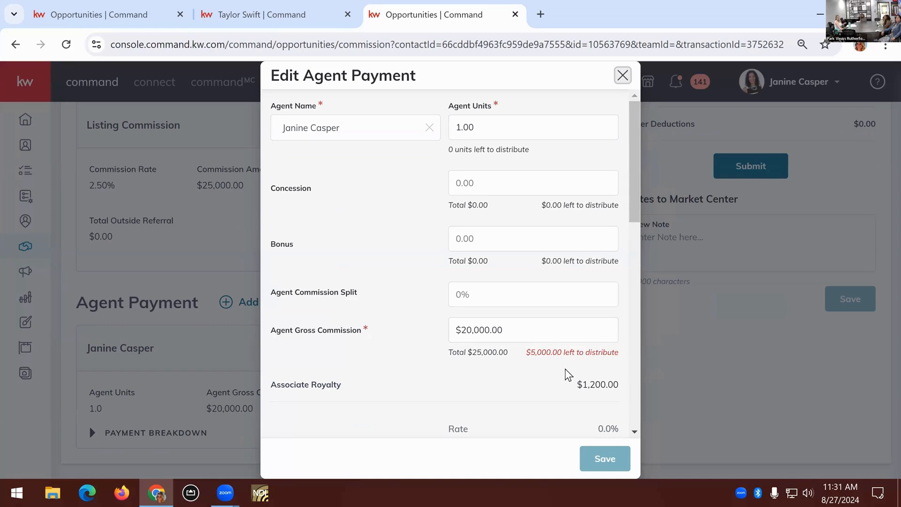
{"action": "left_click", "coordinate": [471, 330]}
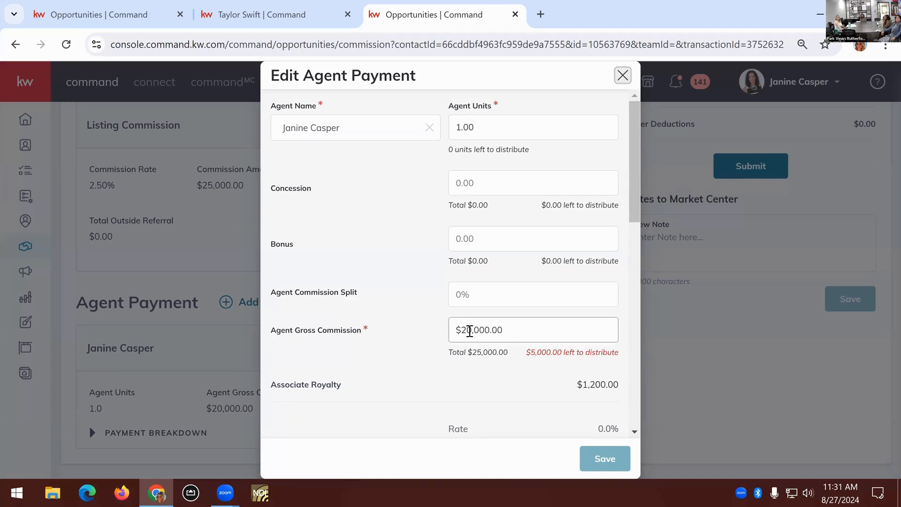
{"action": "left_click_drag", "start_coordinate": [471, 330], "coordinate": [481, 335]}
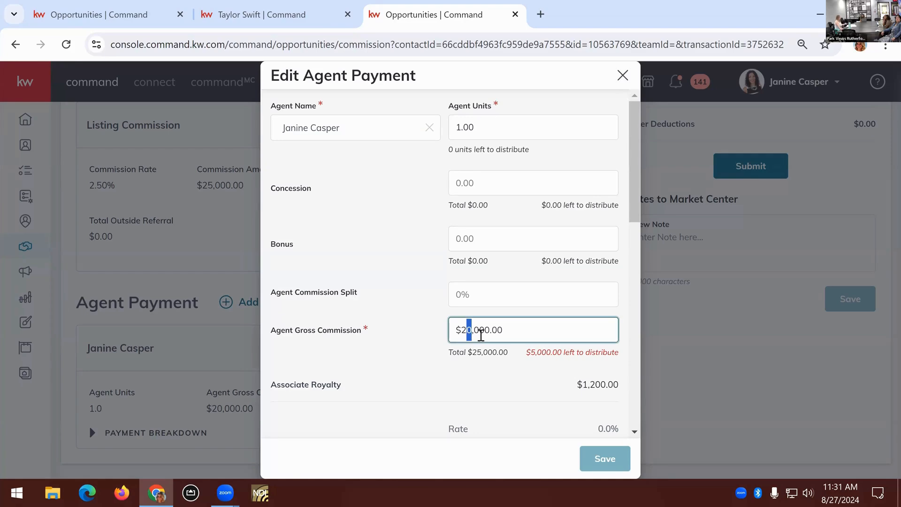
{"action": "type", "text": "5"}
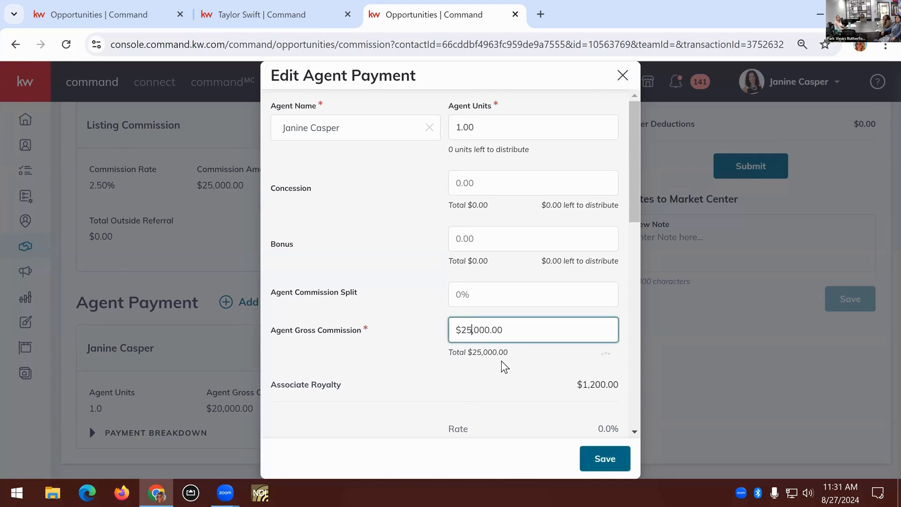
{"action": "scroll", "coordinate": [506, 379], "scroll_direction": "down", "scroll_amount": 2}
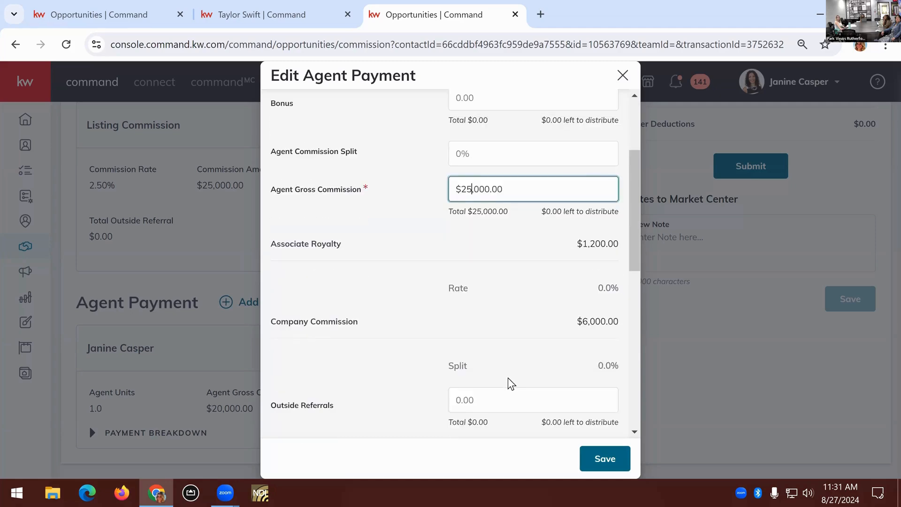
{"action": "scroll", "coordinate": [508, 377], "scroll_direction": "up", "scroll_amount": 2}
{"action": "left_click", "coordinate": [605, 458]}
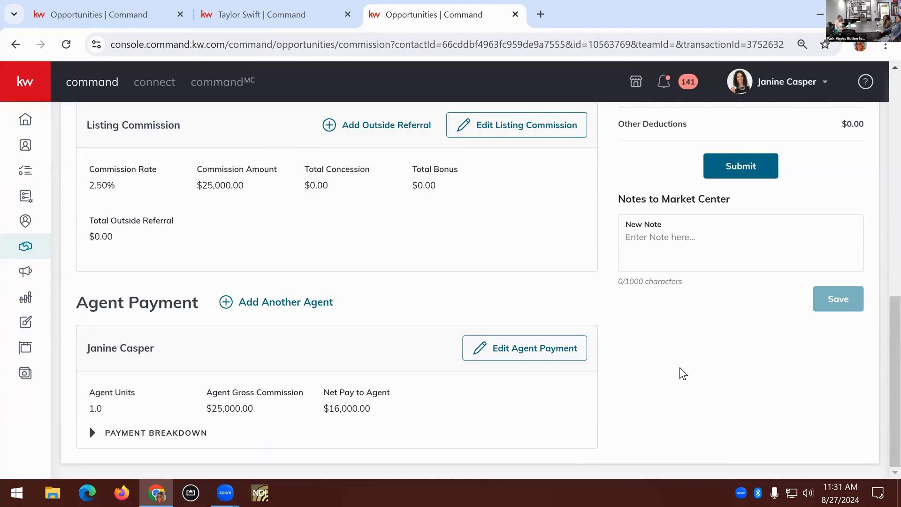
Start an additional agent payment and select the second agent's name
{"action": "scroll", "coordinate": [676, 375], "scroll_direction": "up", "scroll_amount": 2}
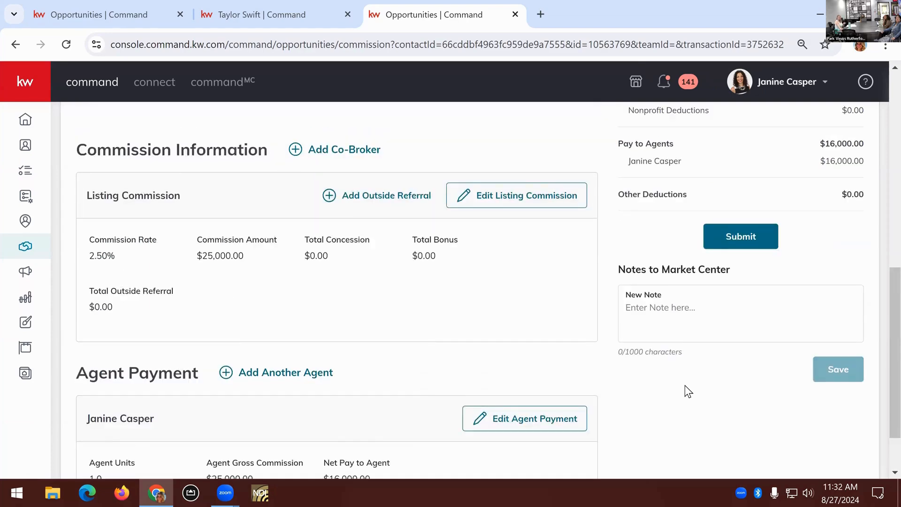
{"action": "scroll", "coordinate": [685, 384], "scroll_direction": "down", "scroll_amount": 2}
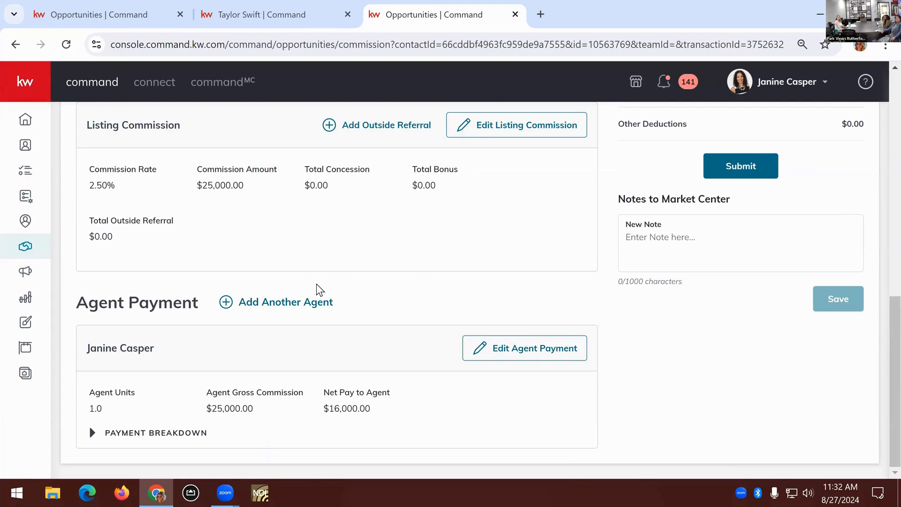
{"action": "left_click", "coordinate": [322, 300]}
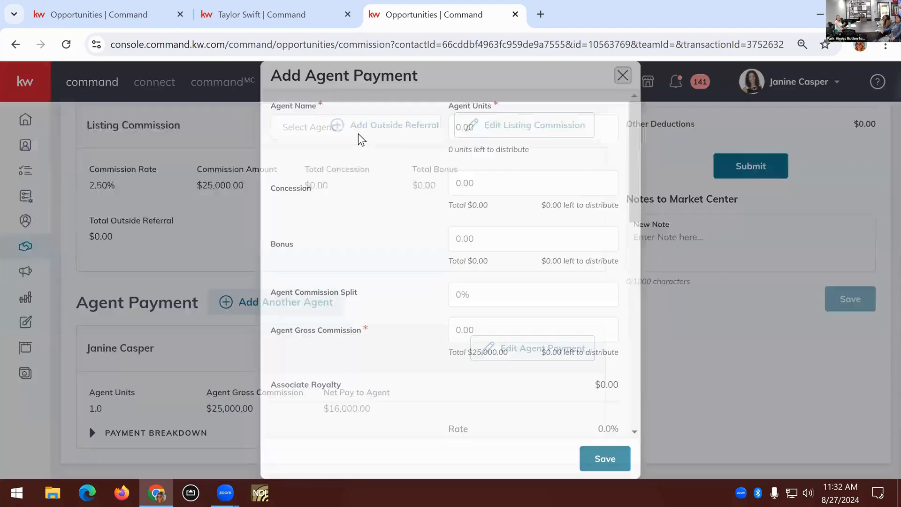
{"action": "left_click", "coordinate": [358, 134]}
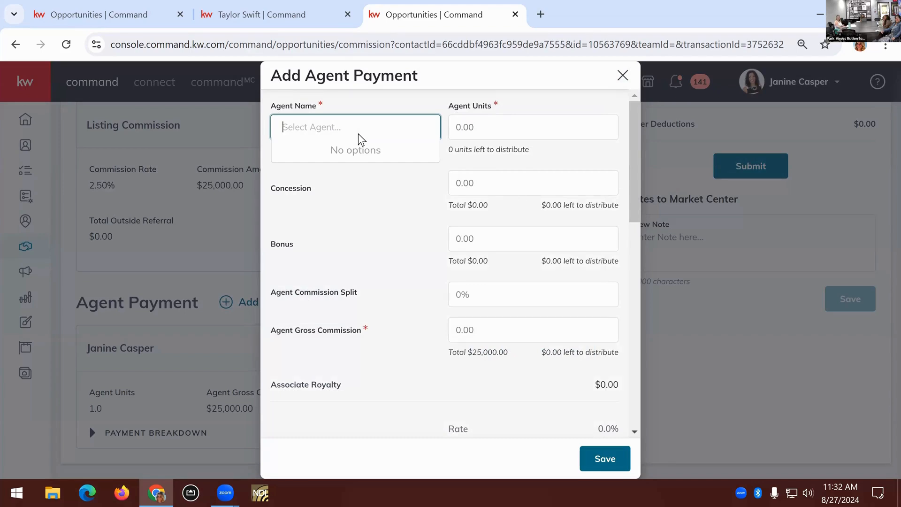
{"action": "type", "text": "ari"}
{"action": "key", "text": "Return"}
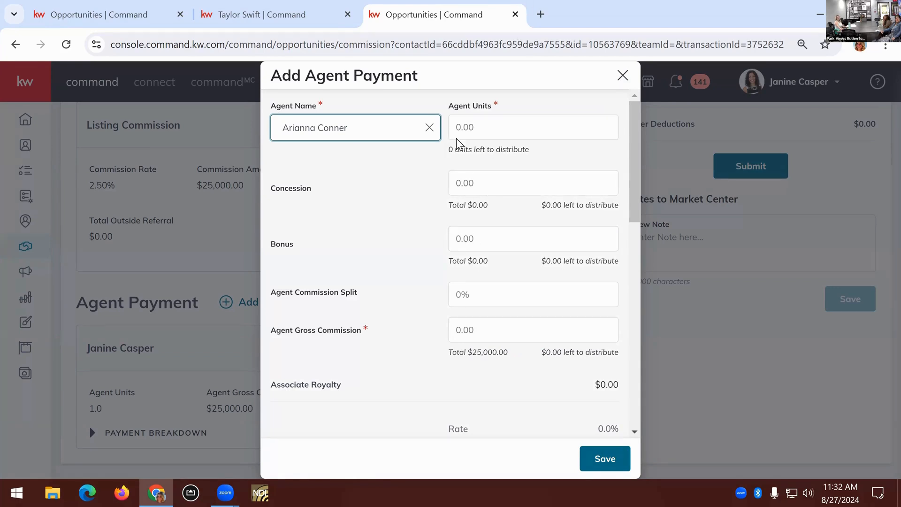
Set the second agent's units to 0.50 in the new agent payment
{"action": "left_click", "coordinate": [480, 133]}
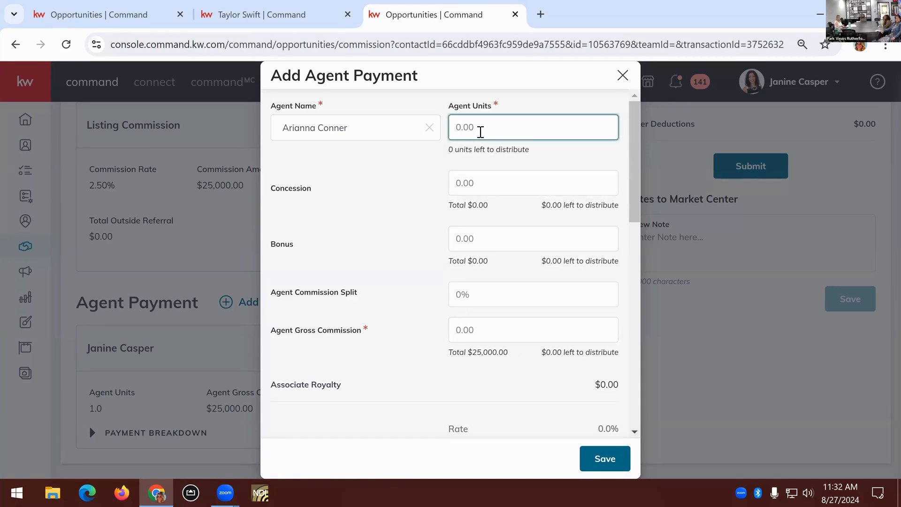
{"action": "type", "text": "0.20"}
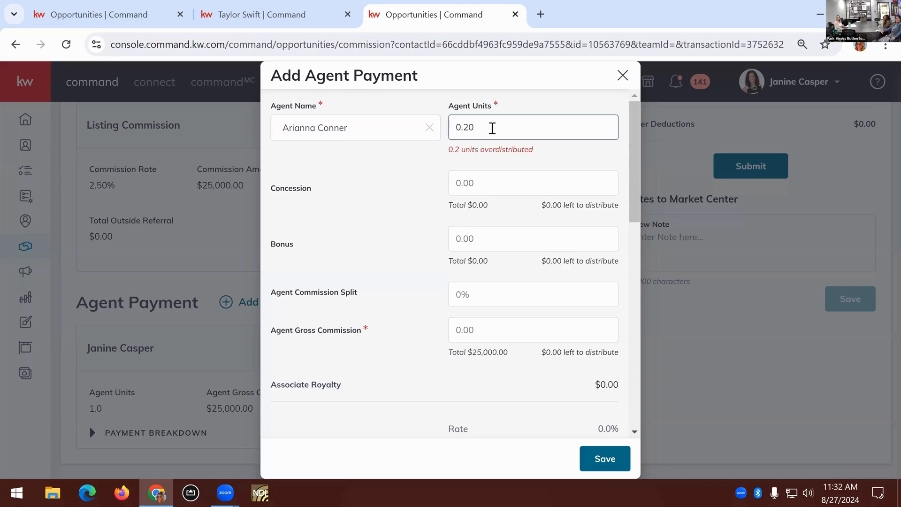
{"action": "key", "text": "BackSpace"}
{"action": "key", "text": "BackSpace"}
{"action": "key", "text": "BackSpace"}
{"action": "key", "text": "BackSpace"}
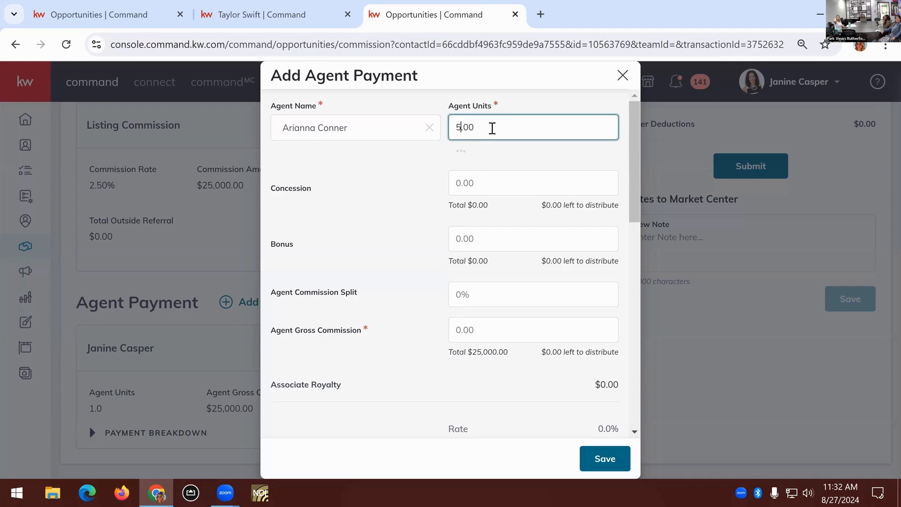
{"action": "type", "text": "5.00"}
{"action": "key", "text": "BackSpace"}
{"action": "key", "text": "BackSpace"}
{"action": "key", "text": "BackSpace"}
{"action": "type", "text": "0.5"}
{"action": "left_click", "coordinate": [406, 184]}
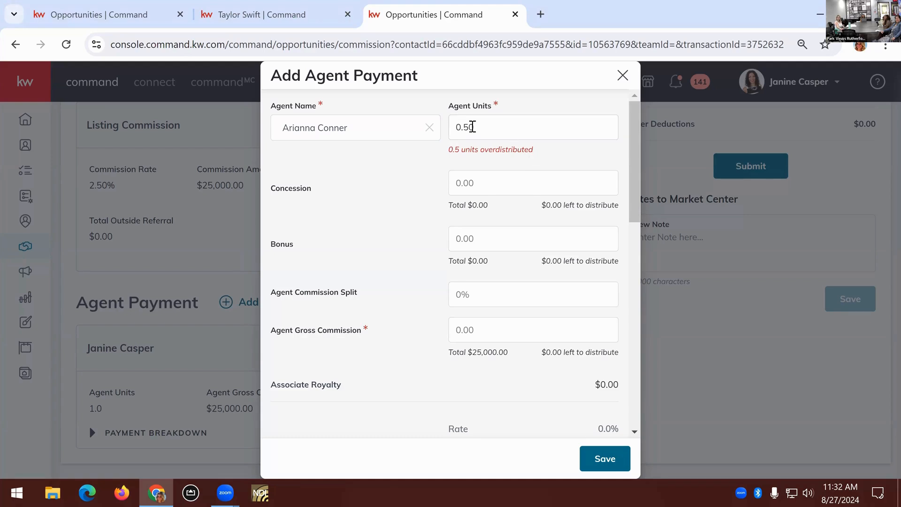
{"action": "left_click_drag", "start_coordinate": [534, 149], "coordinate": [462, 149]}
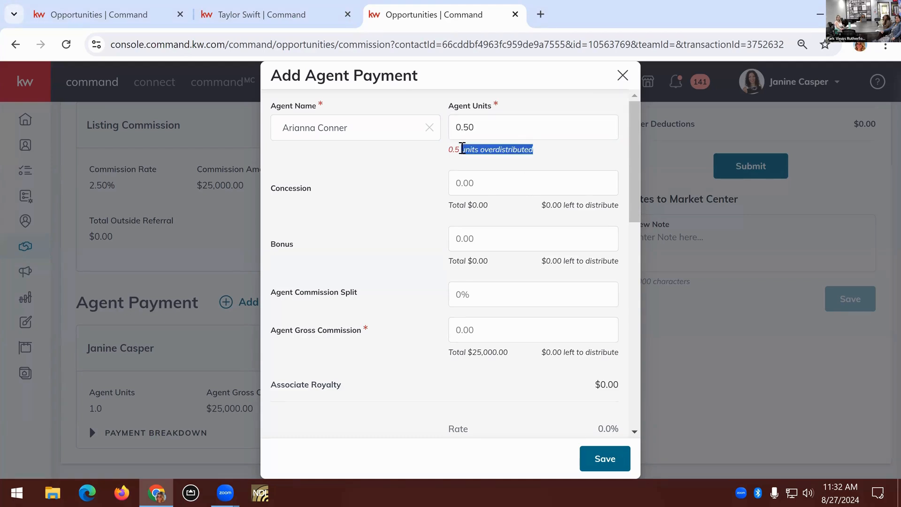
{"action": "left_click", "coordinate": [539, 159]}
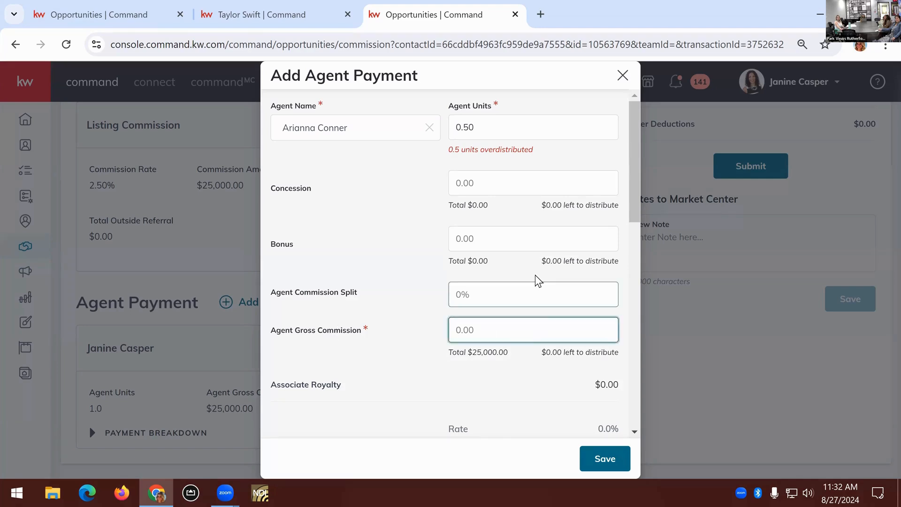
Set the second agent's commission split to 50.00% in the new agent payment and save it
{"action": "scroll", "coordinate": [534, 274], "scroll_direction": "down", "scroll_amount": 1}
{"action": "scroll", "coordinate": [535, 275], "scroll_direction": "down", "scroll_amount": 1}
{"action": "scroll", "coordinate": [487, 282], "scroll_direction": "up", "scroll_amount": 1}
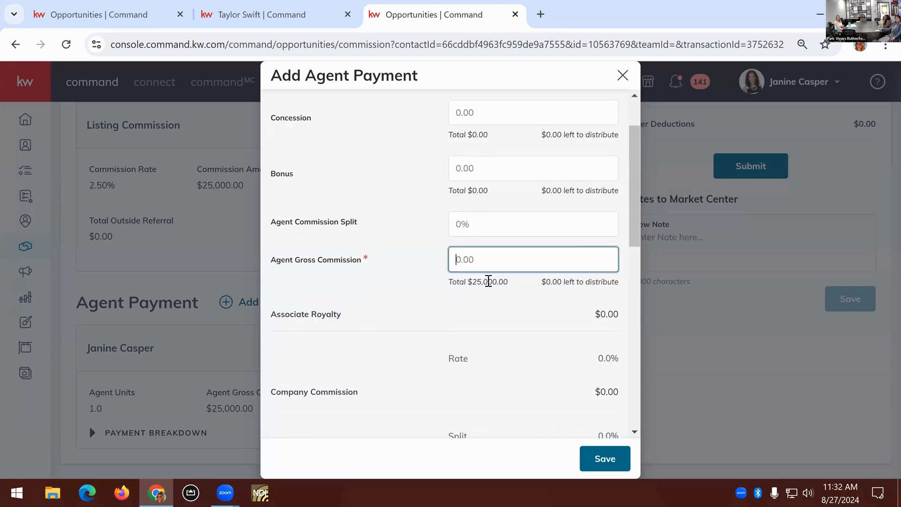
{"action": "scroll", "coordinate": [488, 298], "scroll_direction": "up", "scroll_amount": 1}
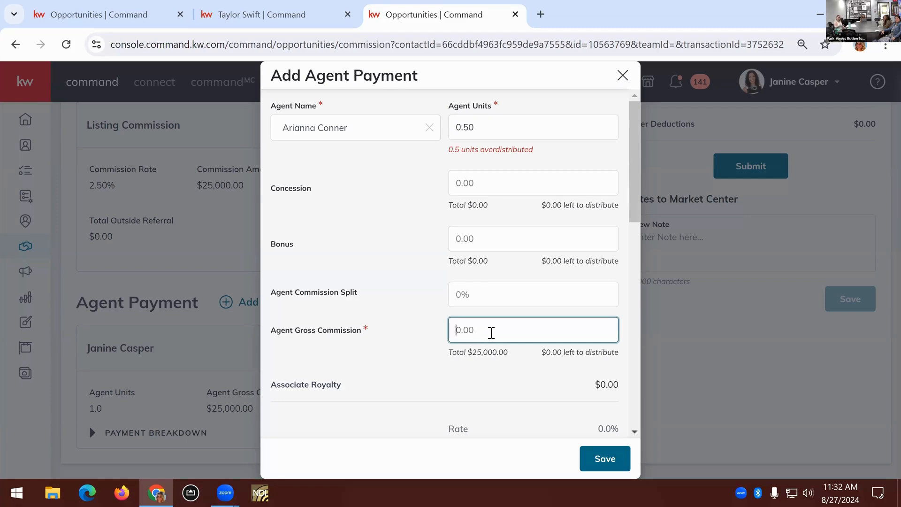
{"action": "left_click", "coordinate": [477, 303]}
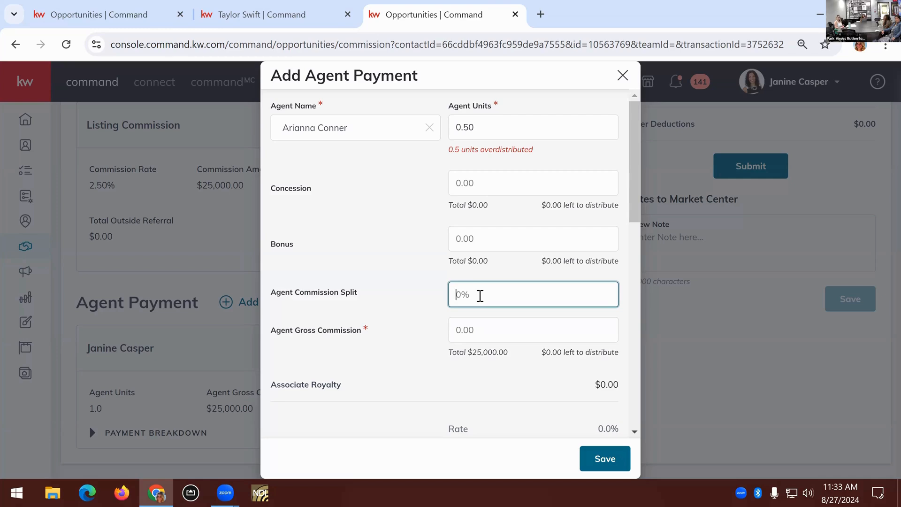
{"action": "type", "text": "50"}
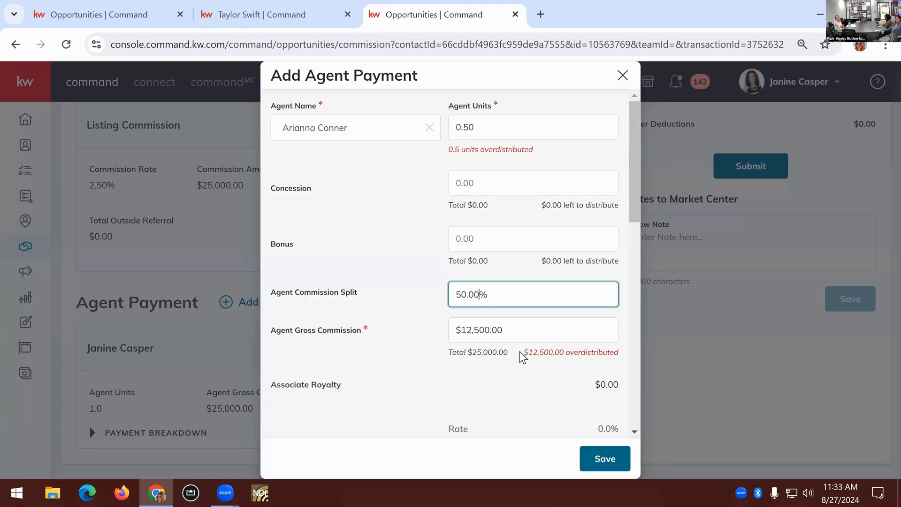
{"action": "left_click_drag", "start_coordinate": [525, 353], "coordinate": [626, 360]}
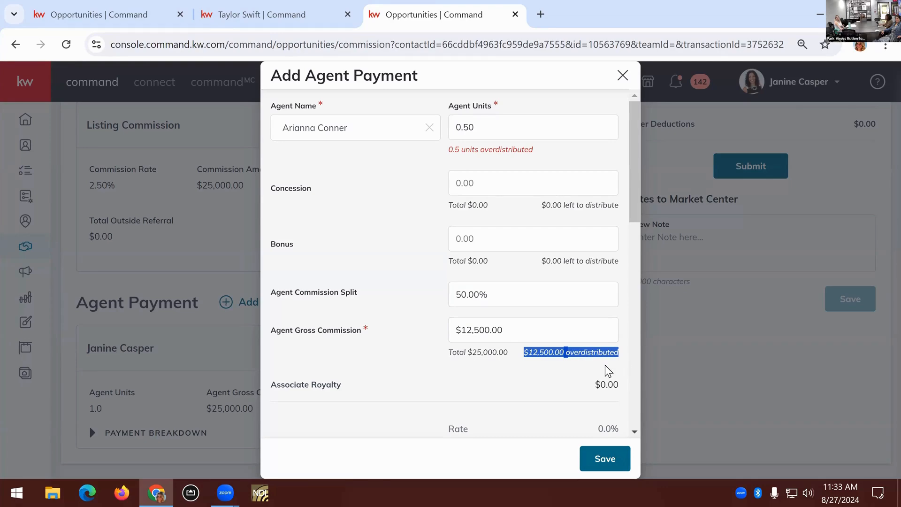
{"action": "left_click", "coordinate": [604, 365]}
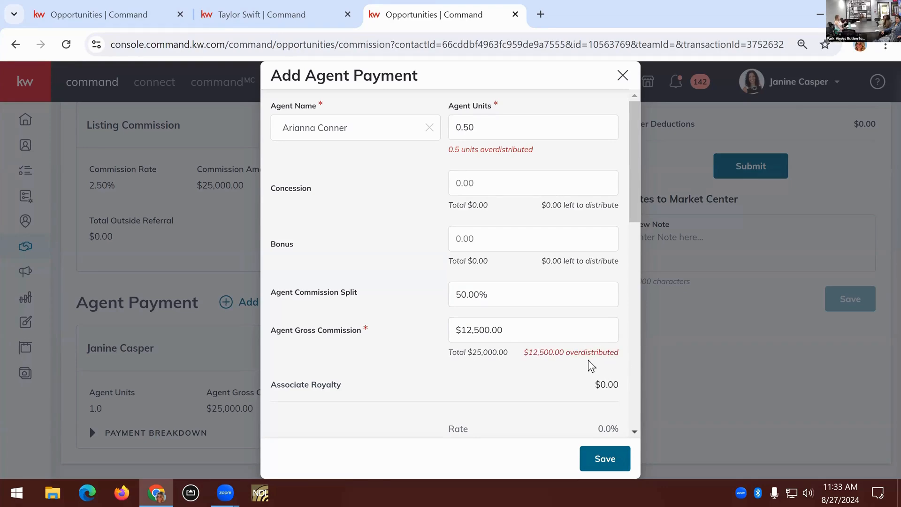
{"action": "scroll", "coordinate": [588, 360], "scroll_direction": "down", "scroll_amount": 2}
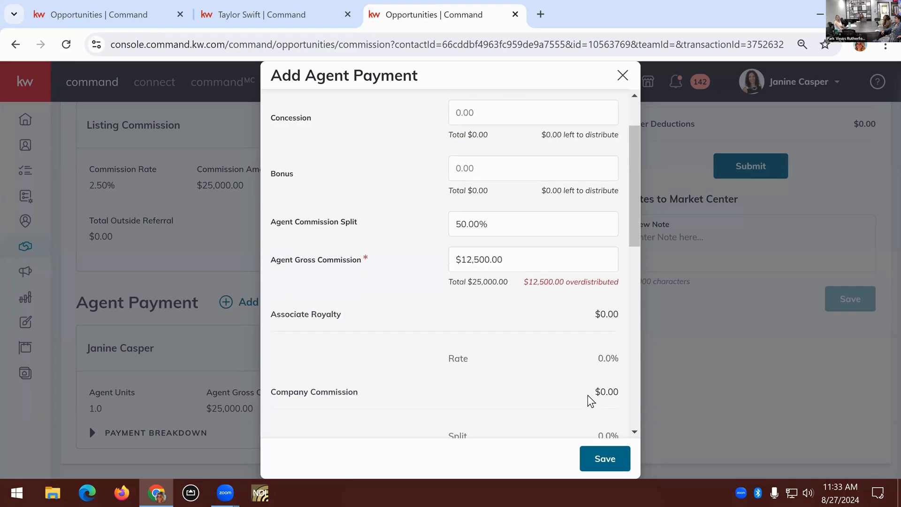
{"action": "left_click", "coordinate": [608, 451]}
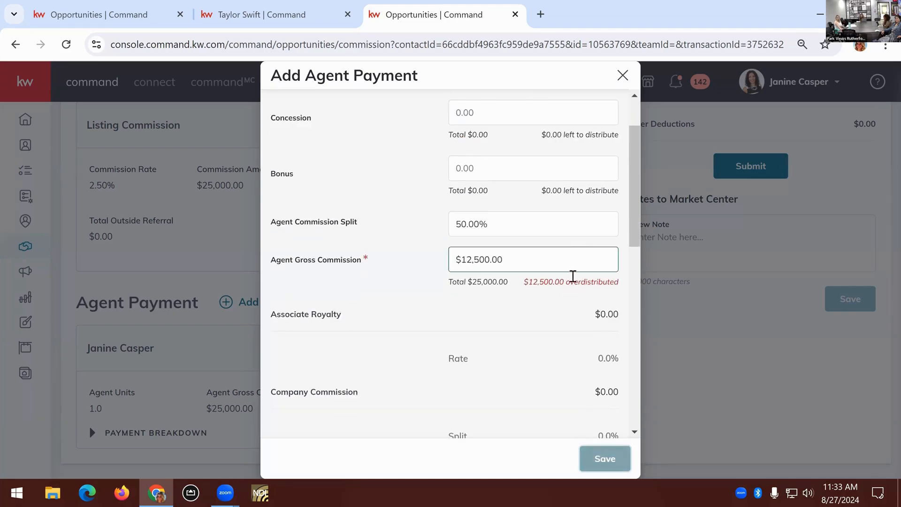
Open the first agent's existing payment for editing and set the agent units to 0.50
{"action": "scroll", "coordinate": [426, 346], "scroll_direction": "down", "scroll_amount": 3}
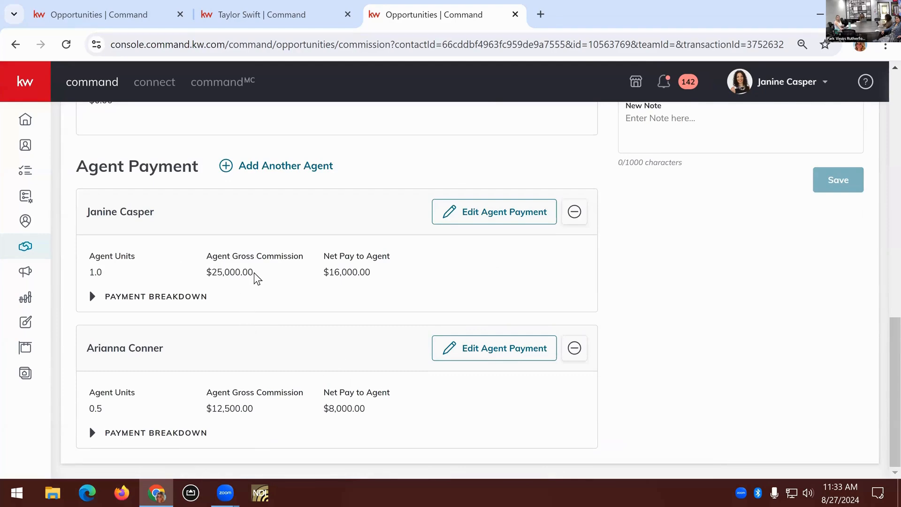
{"action": "left_click", "coordinate": [463, 219]}
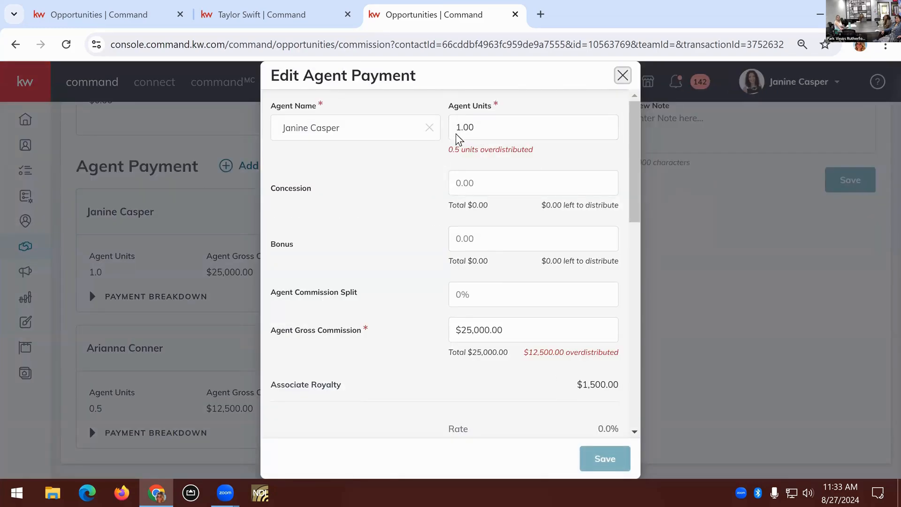
{"action": "left_click_drag", "start_coordinate": [458, 127], "coordinate": [477, 130]}
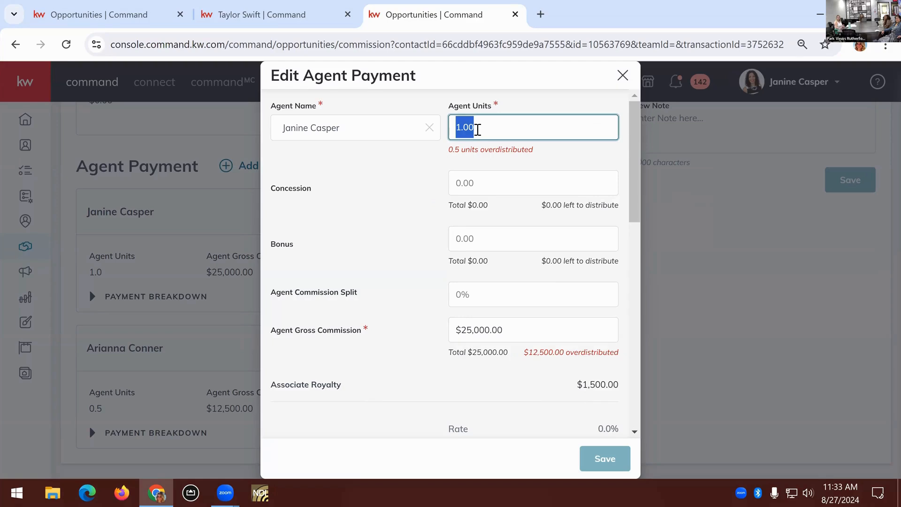
{"action": "type", "text": "5"}
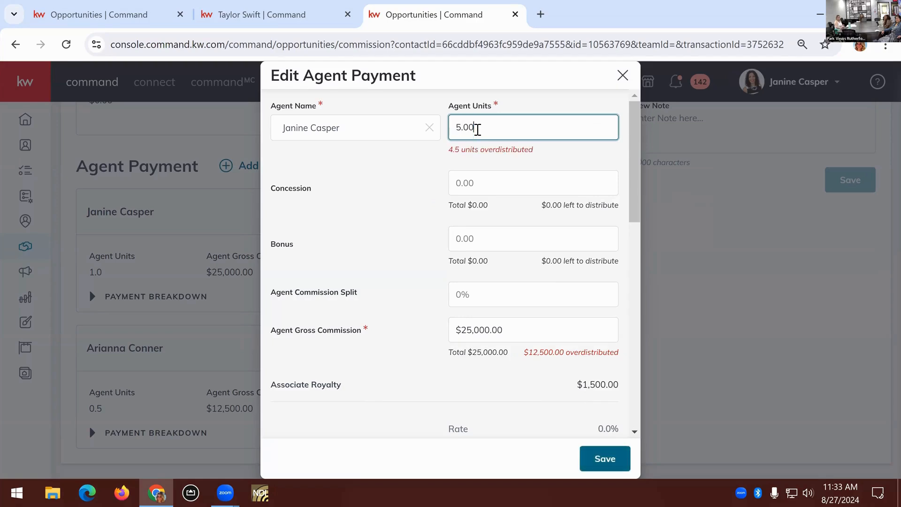
{"action": "key", "text": "ctrl+a"}
{"action": "key", "text": "BackSpace"}
{"action": "type", "text": "0"}
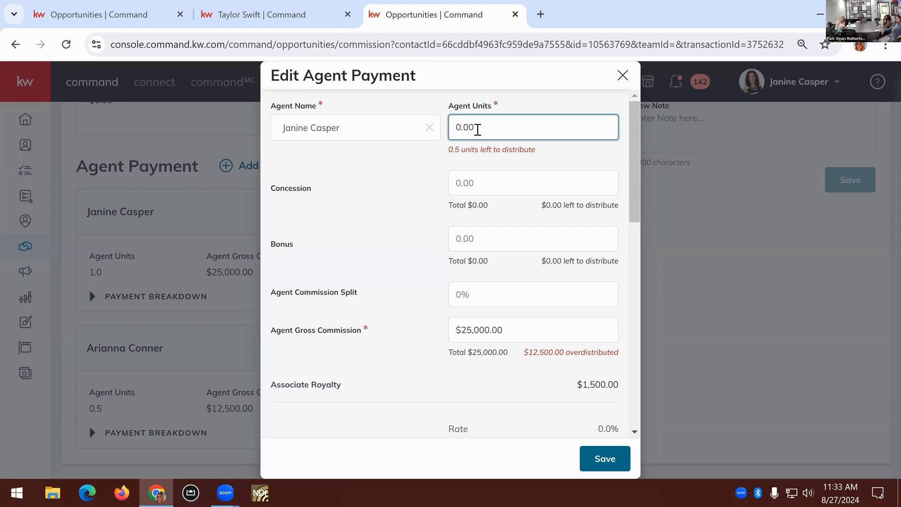
{"action": "left_click", "coordinate": [494, 173]}
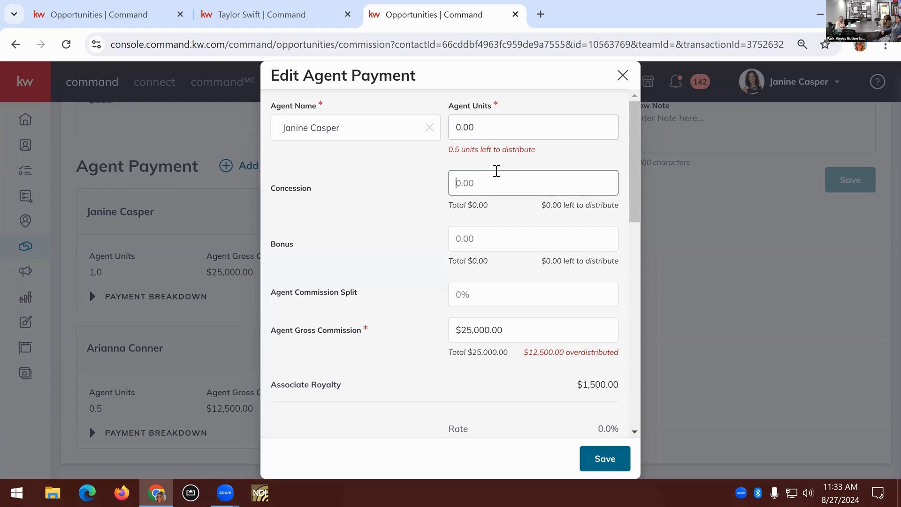
{"action": "double_click", "coordinate": [468, 125]}
{"action": "key", "text": "BackSpace"}
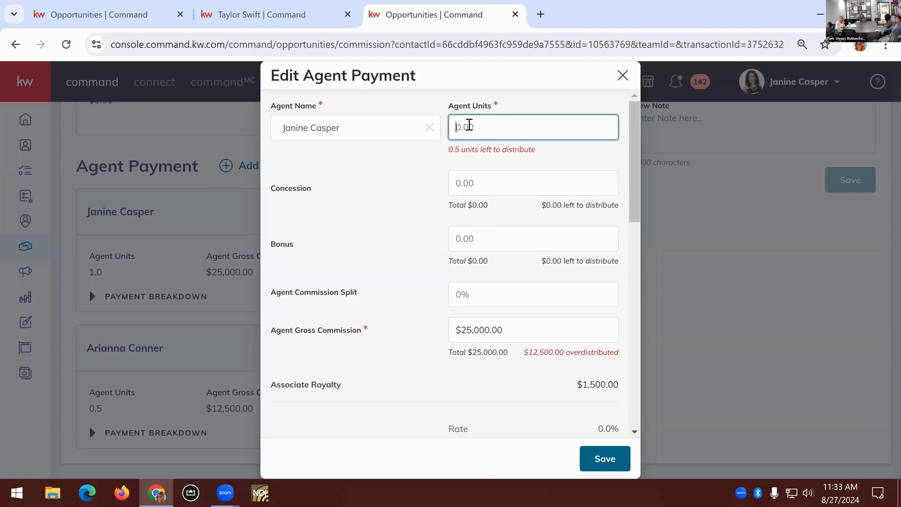
{"action": "type", "text": ".05"}
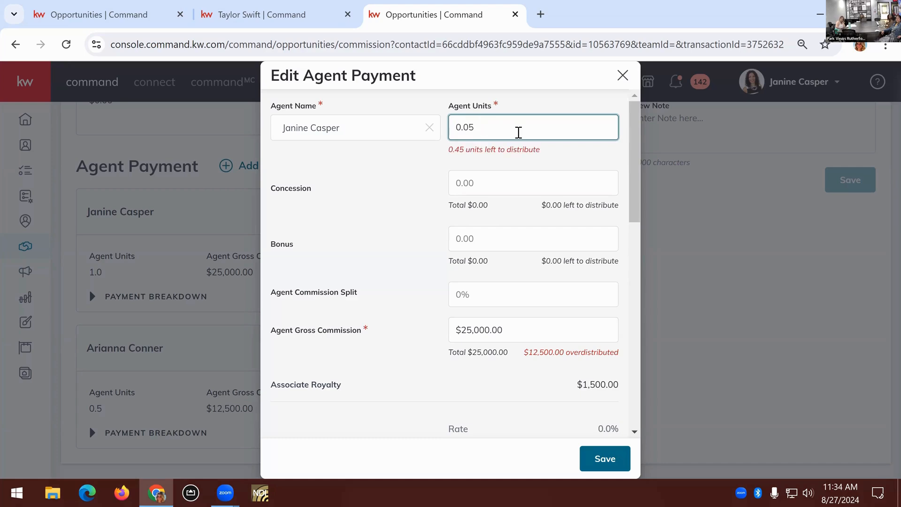
{"action": "key", "text": "BackSpace"}
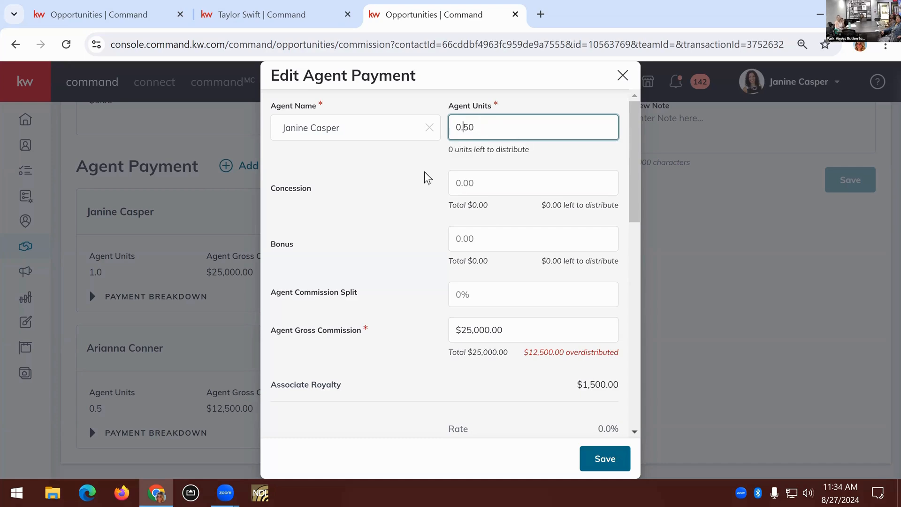
{"action": "left_click", "coordinate": [420, 182]}
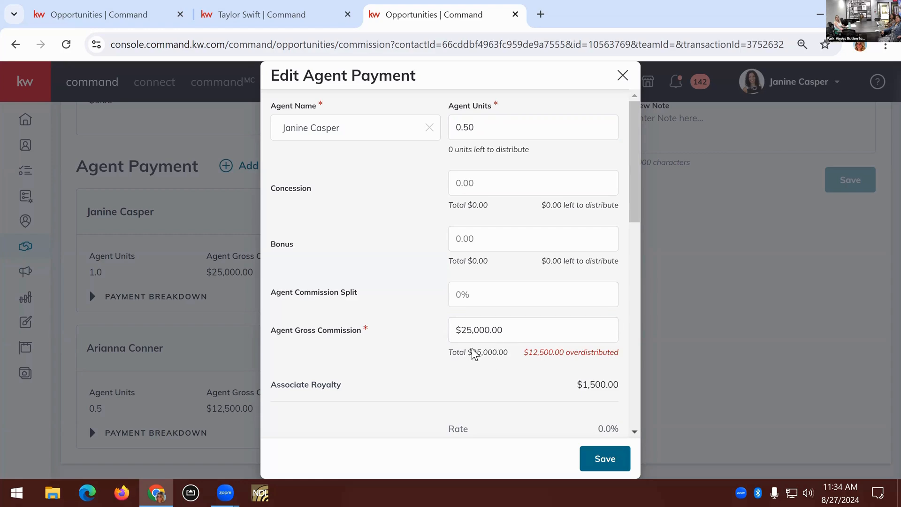
Set the first agent's commission split to 50.00% and save the edited payment
{"action": "left_click_drag", "start_coordinate": [447, 351], "coordinate": [511, 365]}
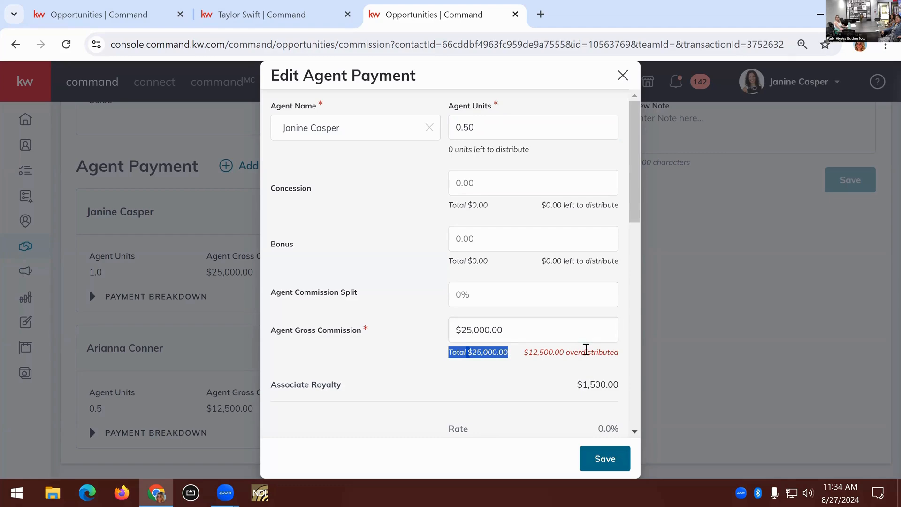
{"action": "left_click", "coordinate": [561, 350]}
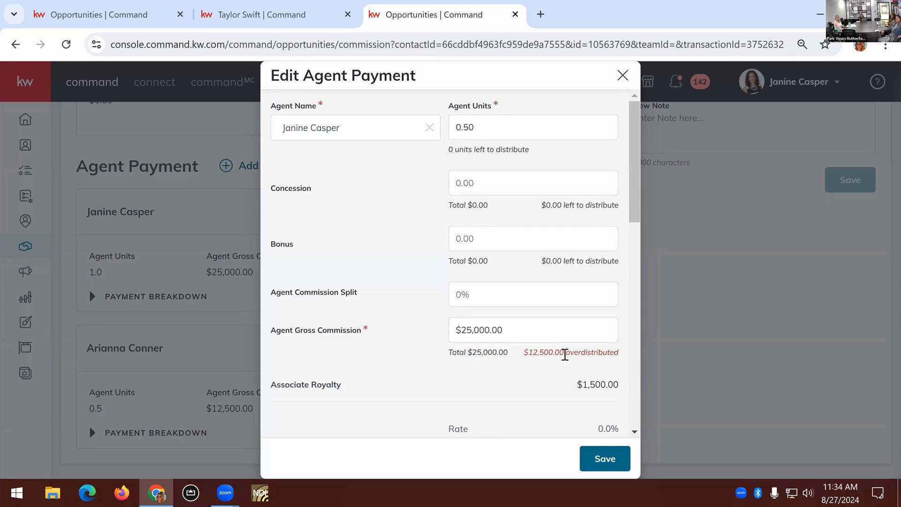
{"action": "left_click", "coordinate": [511, 331]}
{"action": "left_click", "coordinate": [483, 296]}
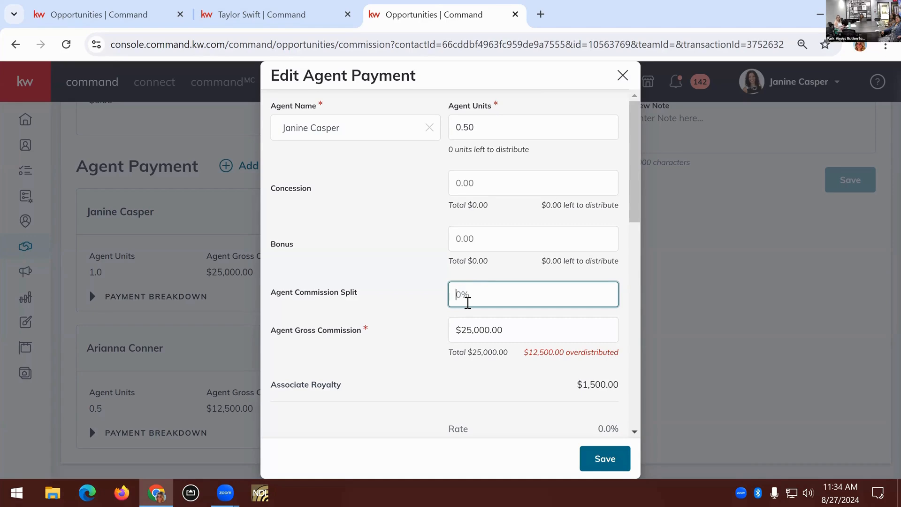
{"action": "type", "text": "50"}
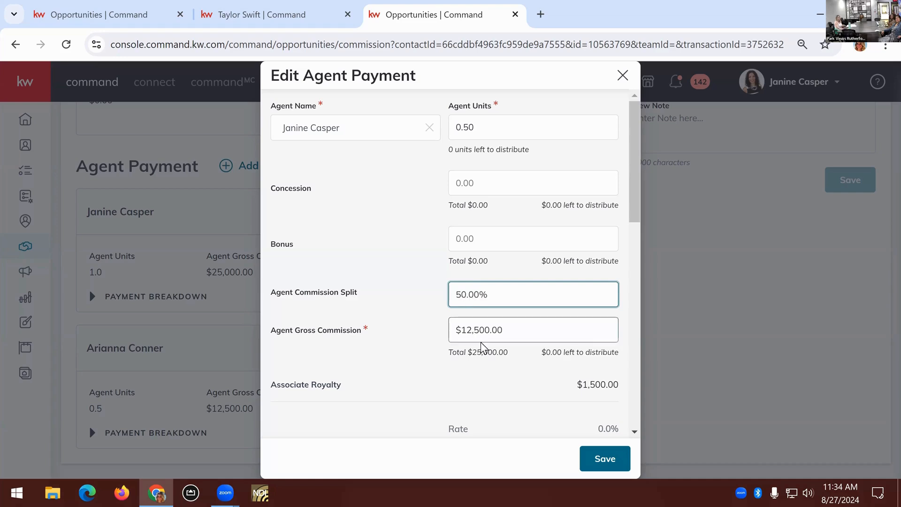
{"action": "scroll", "coordinate": [517, 375], "scroll_direction": "down", "scroll_amount": 7}
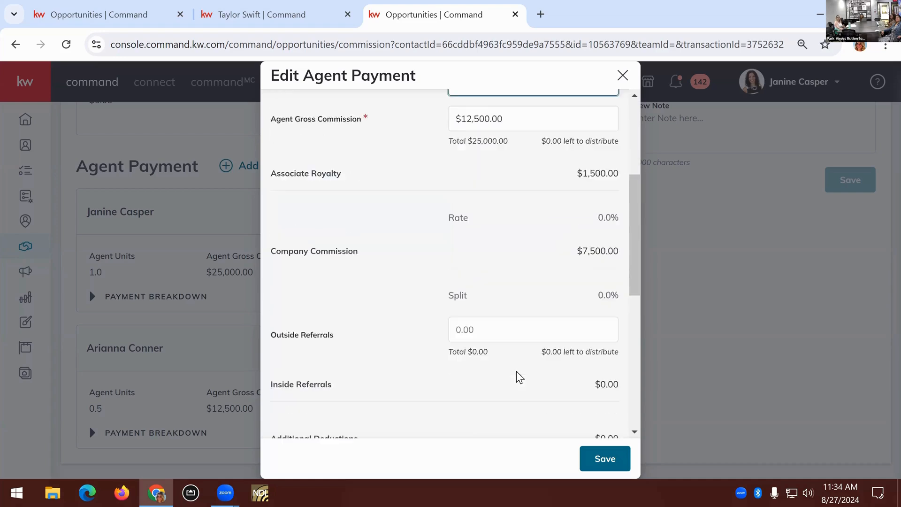
{"action": "left_click", "coordinate": [610, 458]}
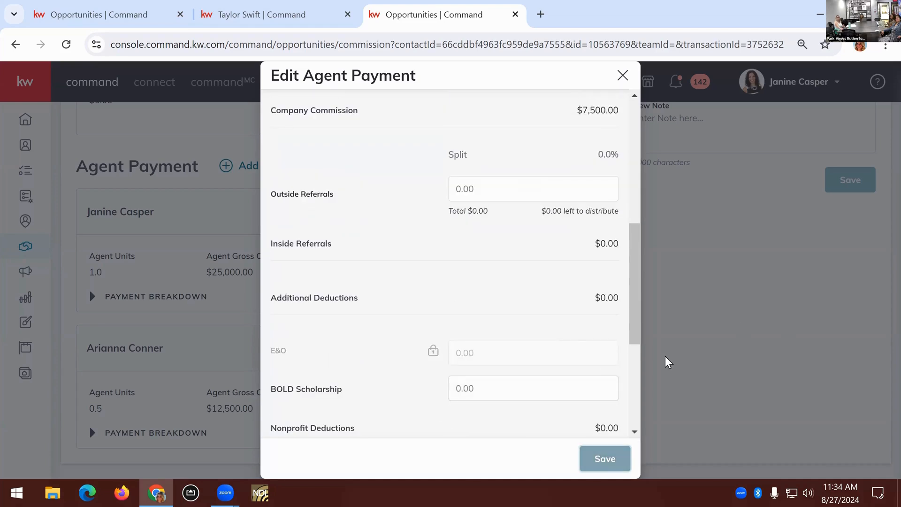
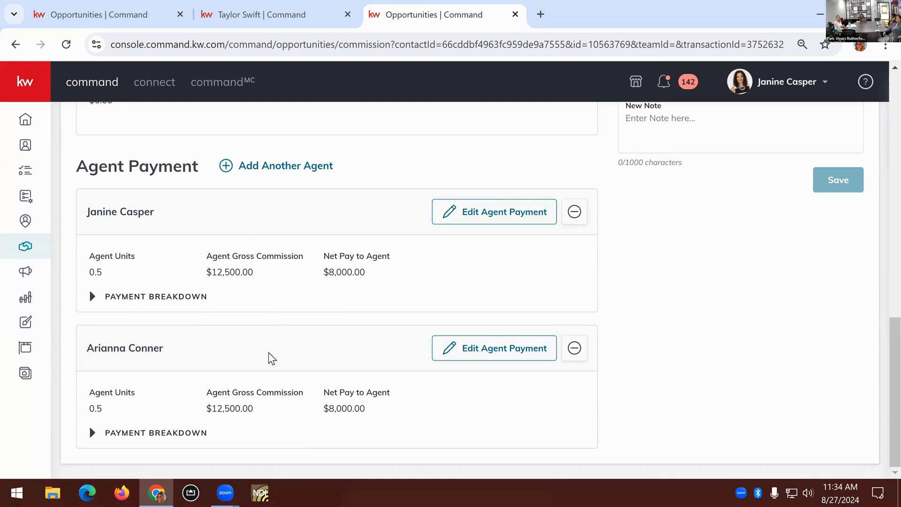
Clear the second agent's units in the existing payment, set the commission split to 25.00%, and try to save
{"action": "left_click", "coordinate": [465, 353]}
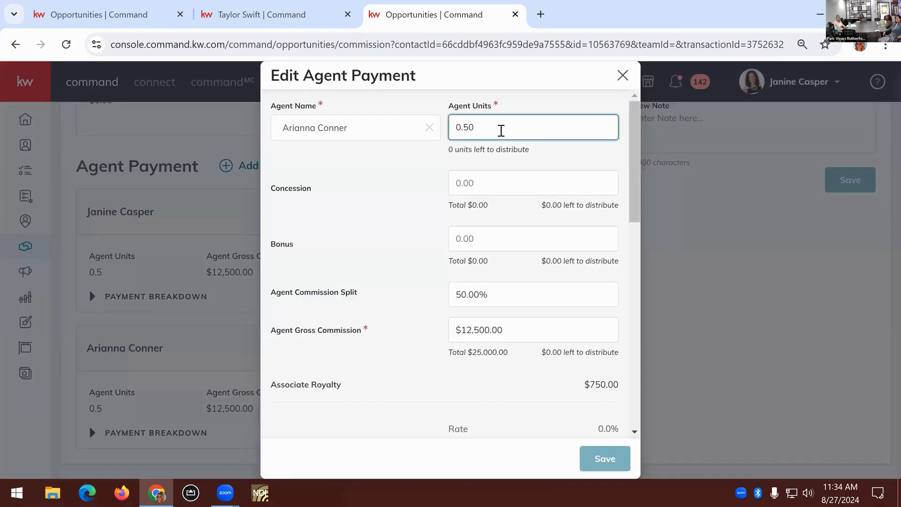
{"action": "key", "text": "ctrl+a"}
{"action": "key", "text": "BackSpace"}
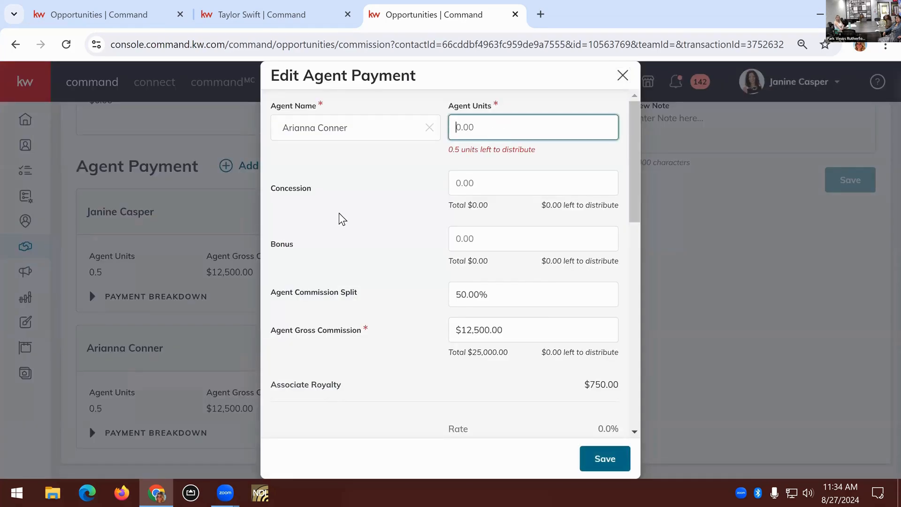
{"action": "left_click", "coordinate": [411, 235]}
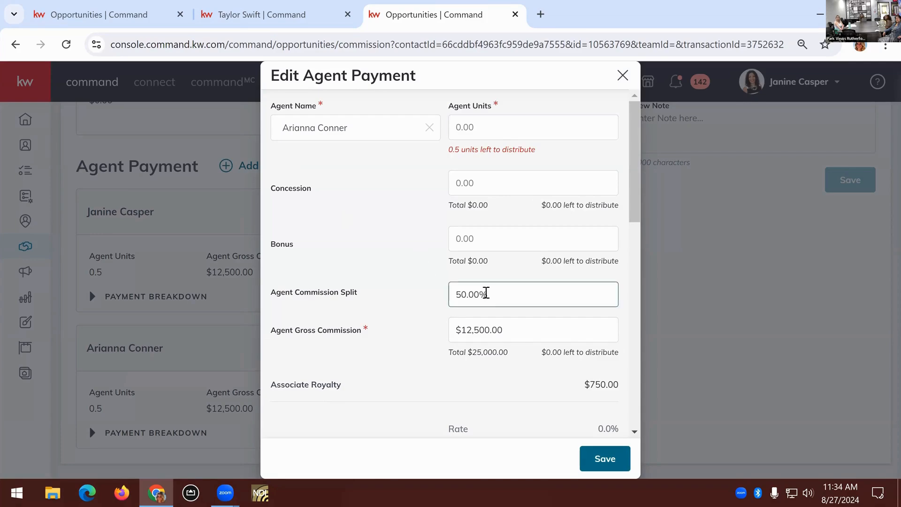
{"action": "left_click", "coordinate": [449, 289]}
{"action": "type", "text": "25"}
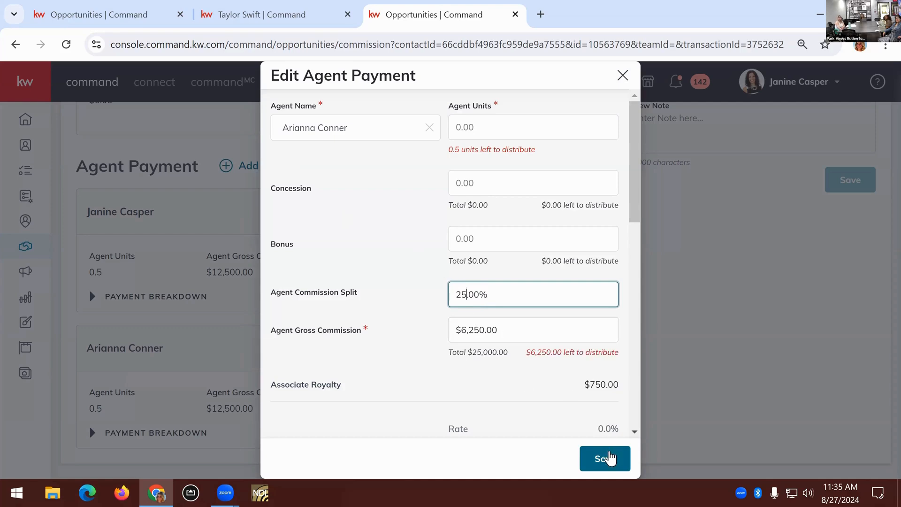
{"action": "left_click", "coordinate": [607, 458]}
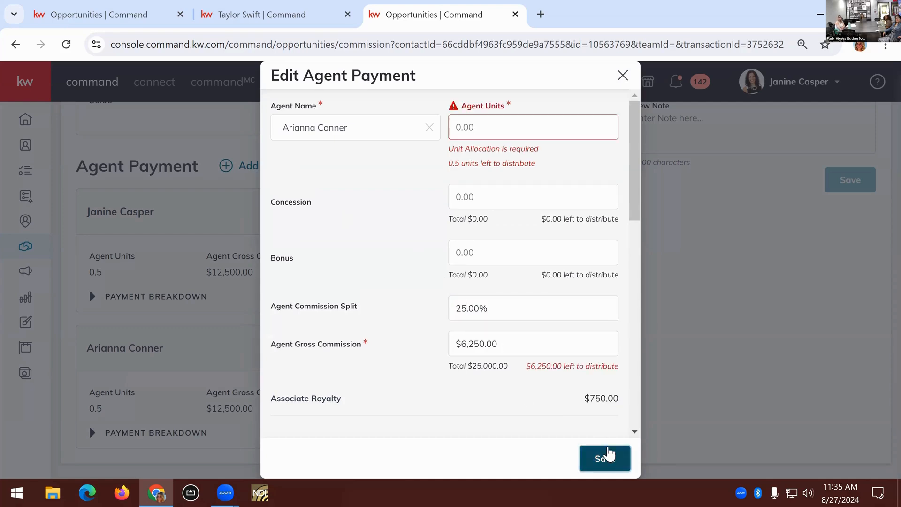
Set the second agent's units to 0.00 and save the edited payment
{"action": "left_click", "coordinate": [527, 128]}
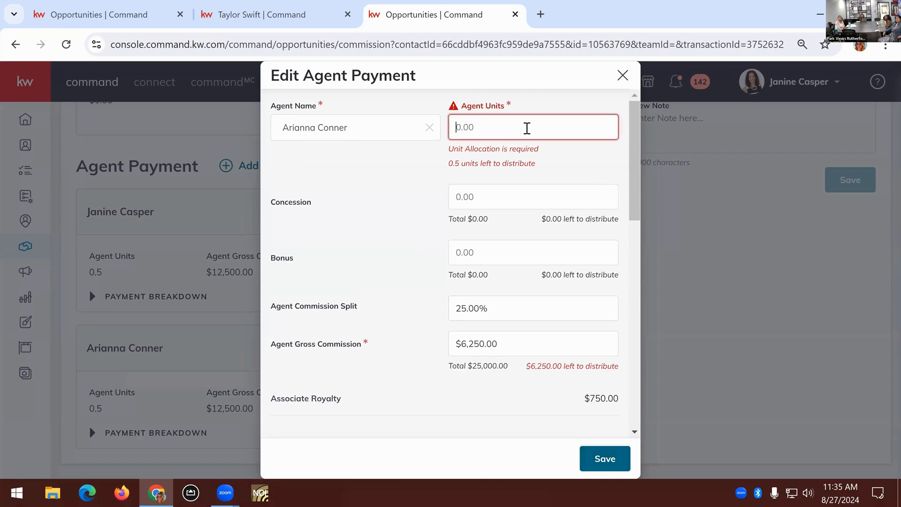
{"action": "type", "text": "0"}
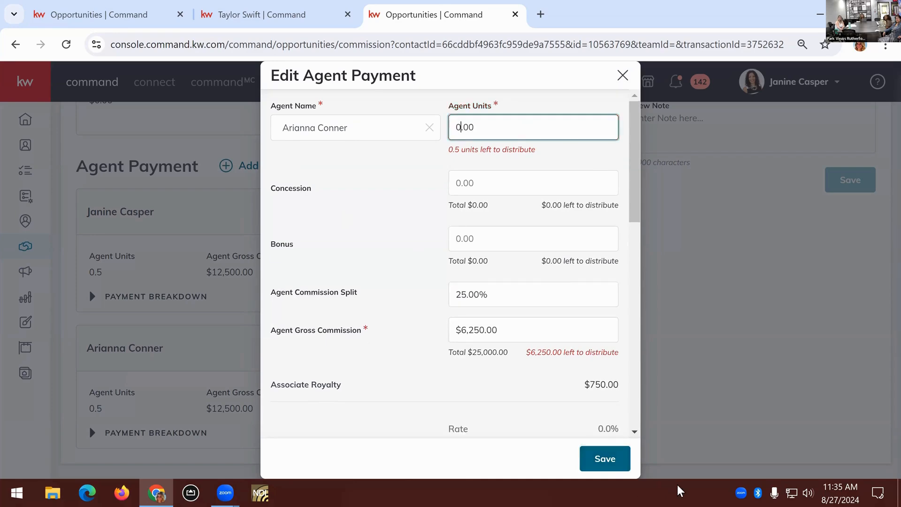
{"action": "left_click", "coordinate": [610, 458]}
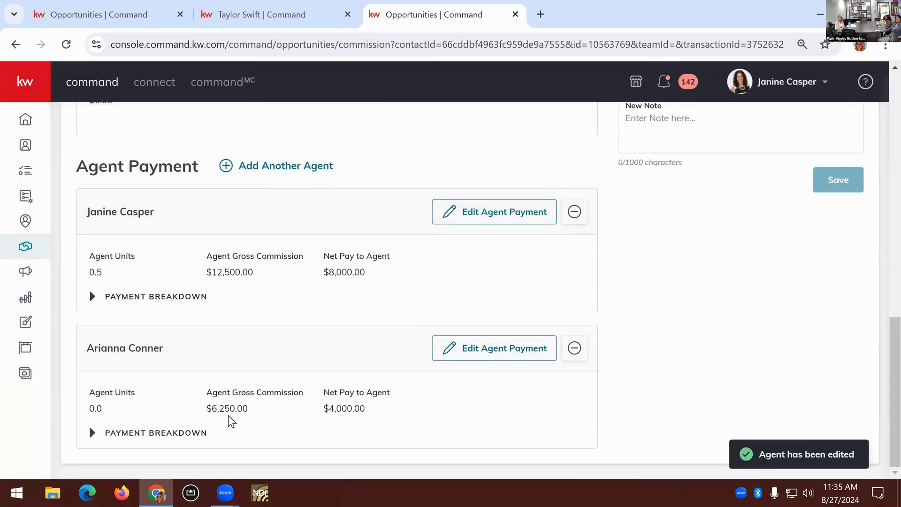
Edit the first agent's payment to 1.00 agent units and a 75.00% commission split, and save it
{"action": "left_click", "coordinate": [481, 218]}
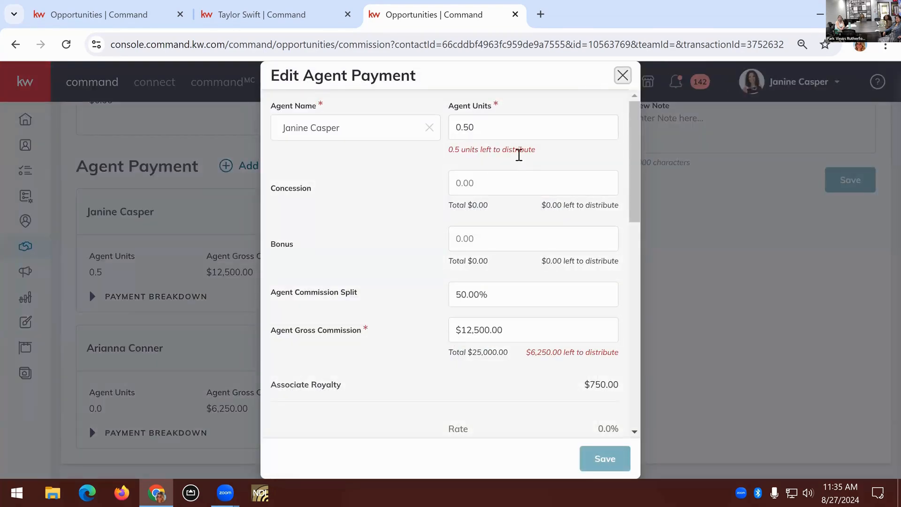
{"action": "left_click_drag", "start_coordinate": [478, 126], "coordinate": [449, 125]}
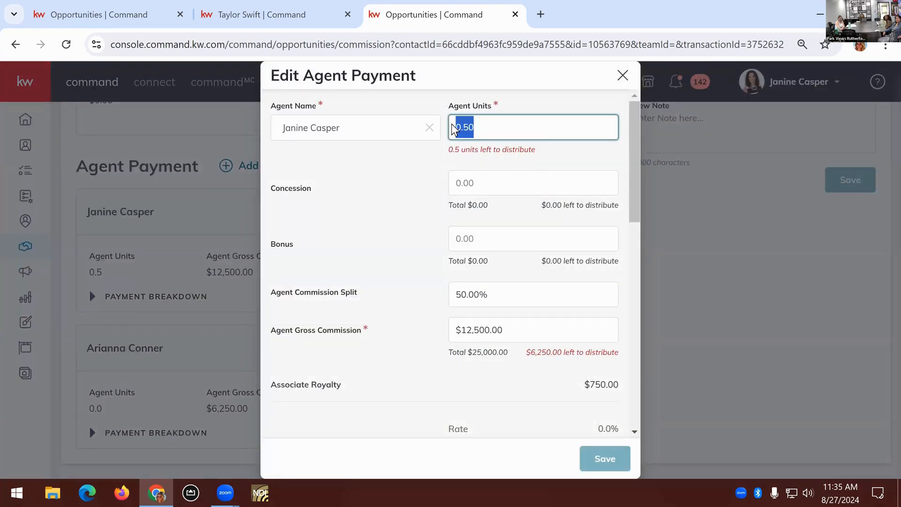
{"action": "type", "text": "1."}
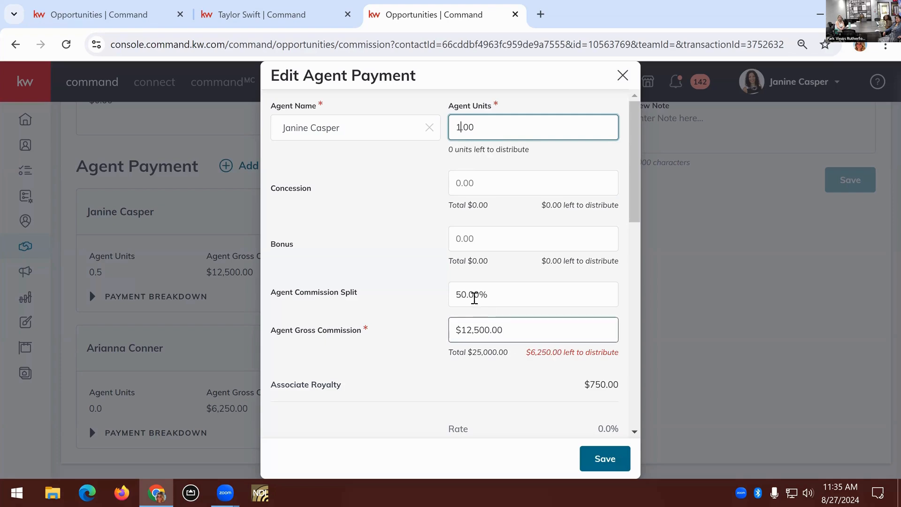
{"action": "left_click_drag", "start_coordinate": [482, 297], "coordinate": [447, 294]}
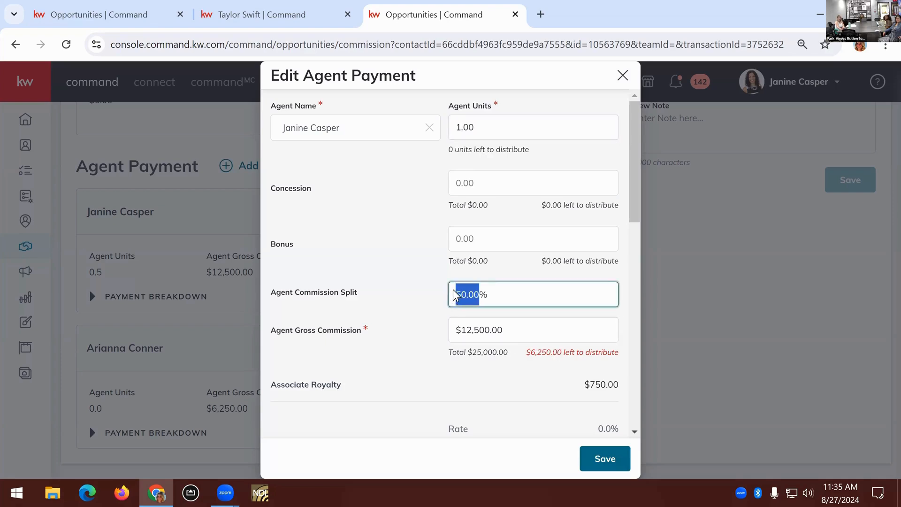
{"action": "type", "text": "75"}
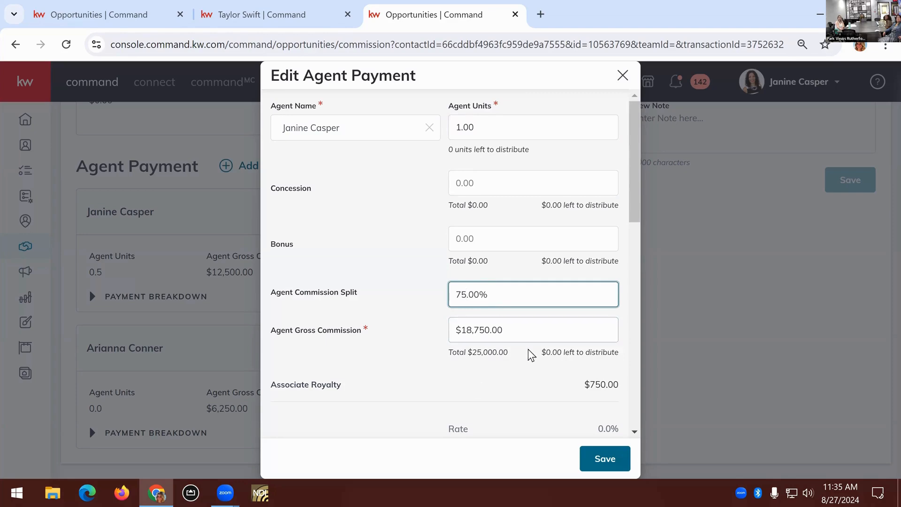
{"action": "left_click", "coordinate": [603, 459]}
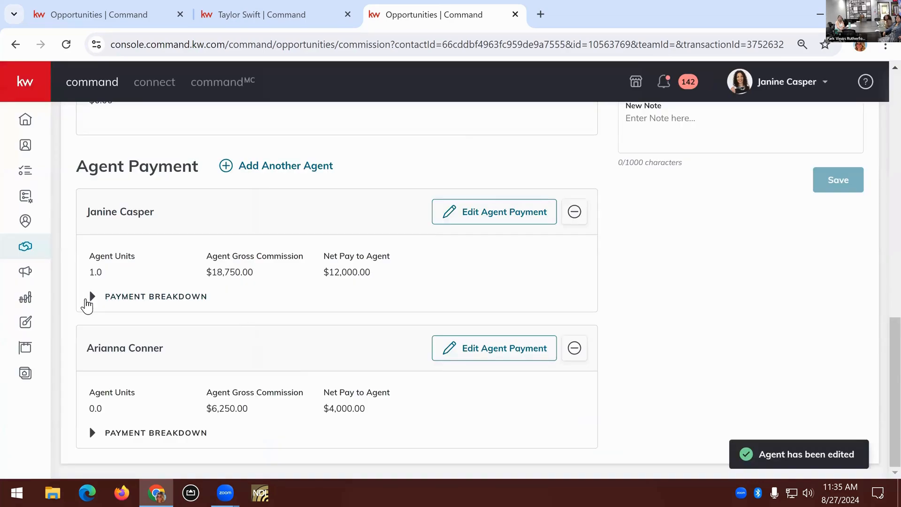
Examine the first agent's payment breakdown and the commission summary of payments to the office and agents
{"action": "left_click", "coordinate": [179, 302]}
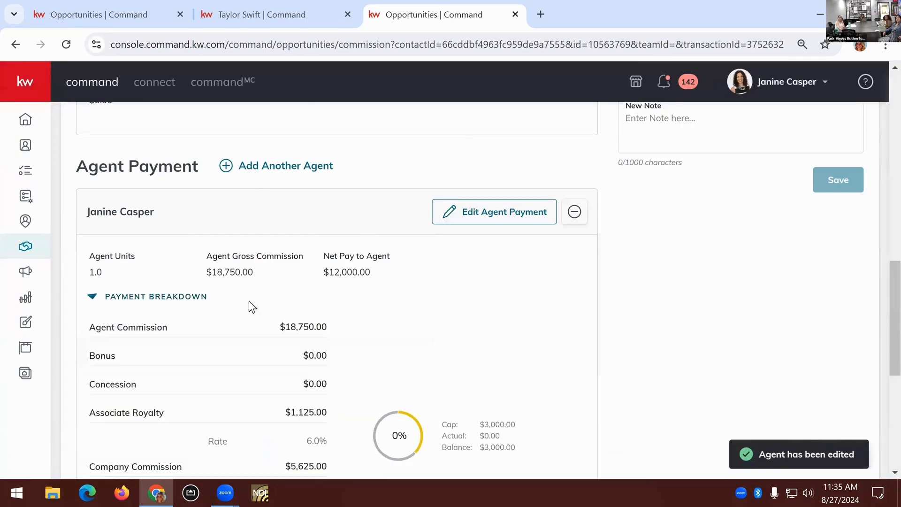
{"action": "scroll", "coordinate": [269, 249], "scroll_direction": "down", "scroll_amount": 3}
{"action": "scroll", "coordinate": [264, 339], "scroll_direction": "down", "scroll_amount": 3}
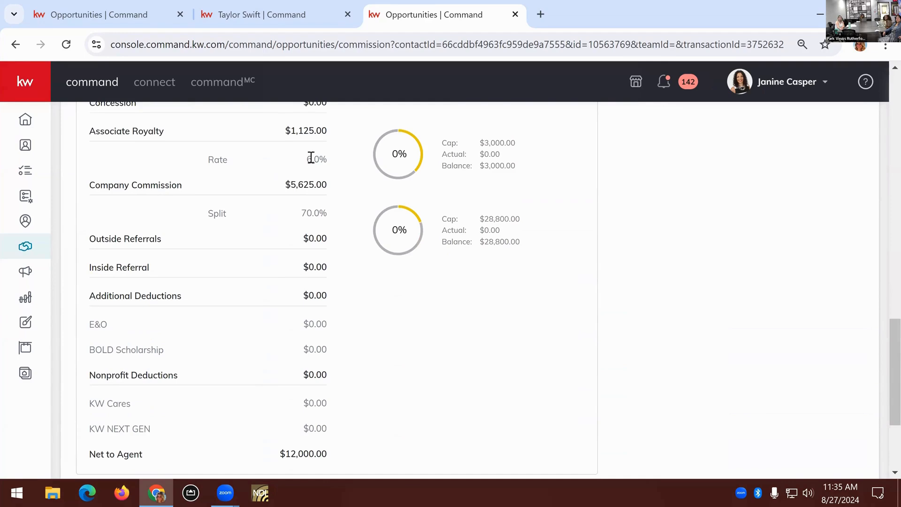
{"action": "scroll", "coordinate": [310, 211], "scroll_direction": "up", "scroll_amount": 1}
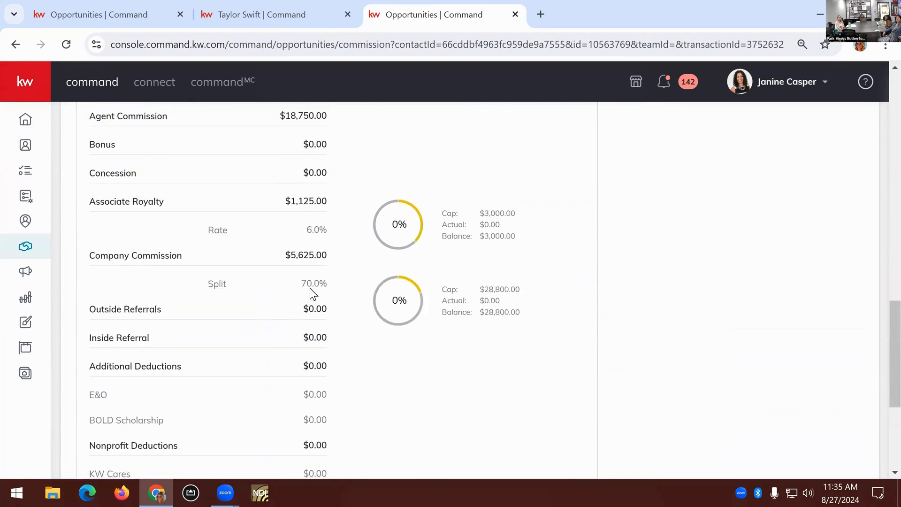
{"action": "scroll", "coordinate": [310, 288], "scroll_direction": "down", "scroll_amount": 6}
{"action": "scroll", "coordinate": [229, 314], "scroll_direction": "up", "scroll_amount": 7}
{"action": "scroll", "coordinate": [131, 305], "scroll_direction": "down", "scroll_amount": 2}
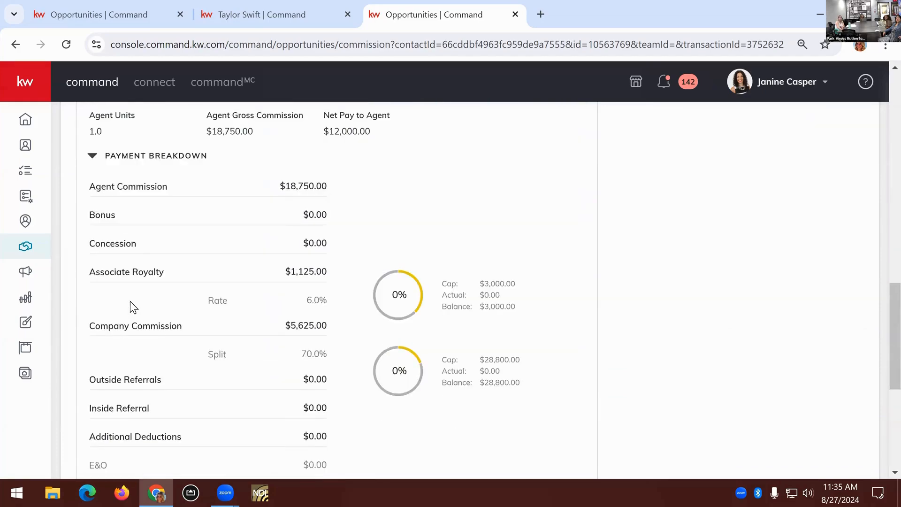
{"action": "scroll", "coordinate": [95, 308], "scroll_direction": "up", "scroll_amount": 3}
{"action": "left_click", "coordinate": [328, 306]}
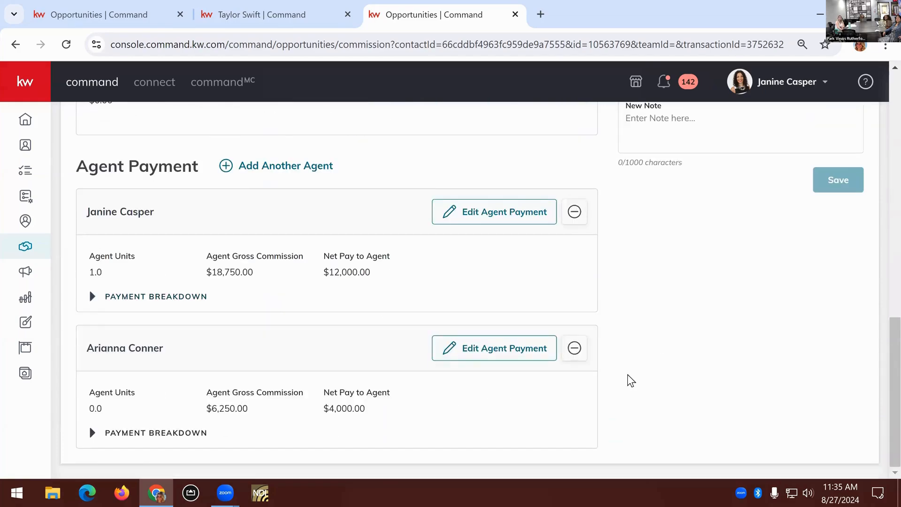
{"action": "scroll", "coordinate": [628, 374], "scroll_direction": "up", "scroll_amount": 8}
{"action": "scroll", "coordinate": [633, 375], "scroll_direction": "up", "scroll_amount": 4}
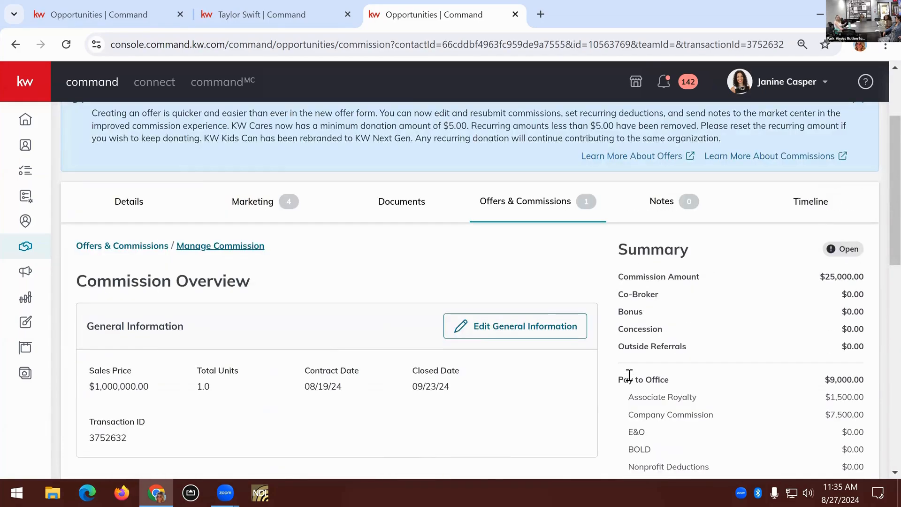
{"action": "scroll", "coordinate": [669, 364], "scroll_direction": "down", "scroll_amount": 5}
{"action": "left_click", "coordinate": [742, 404]}
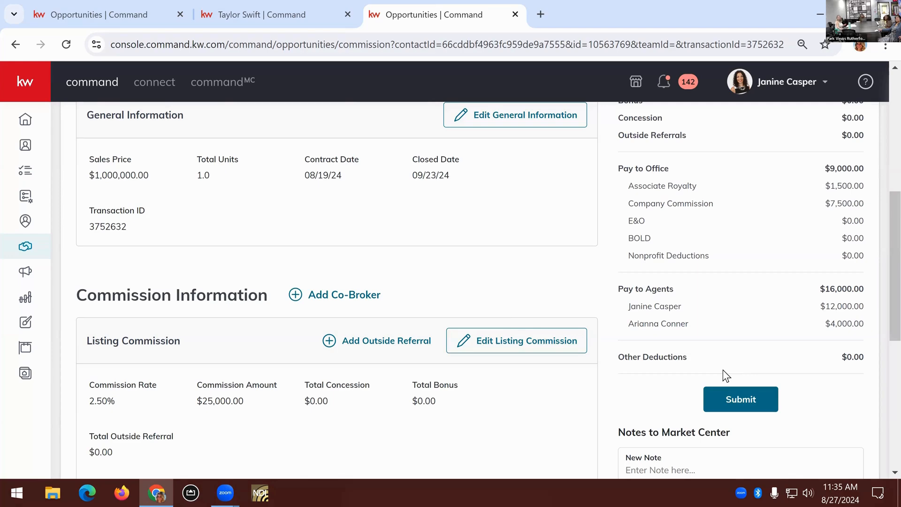
Remove the second agent's payment from the commission
{"action": "scroll", "coordinate": [517, 320], "scroll_direction": "down", "scroll_amount": 4}
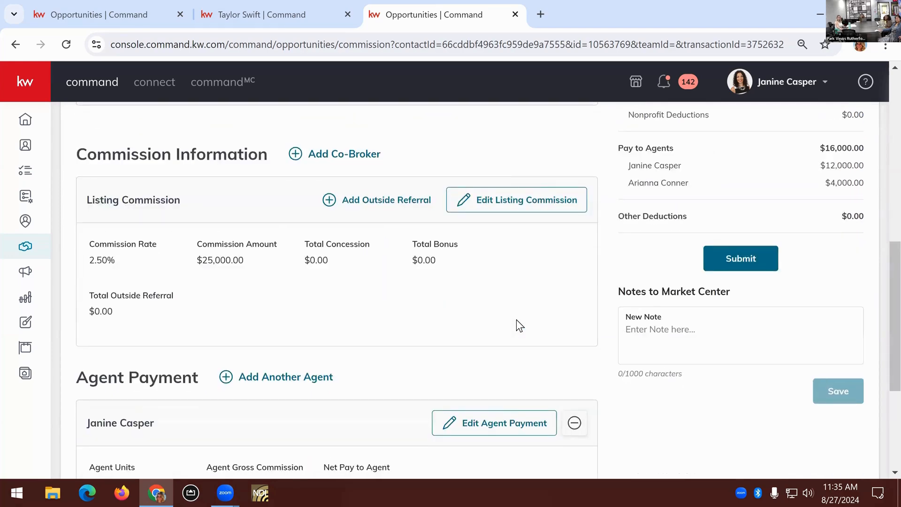
{"action": "scroll", "coordinate": [518, 324], "scroll_direction": "down", "scroll_amount": 3}
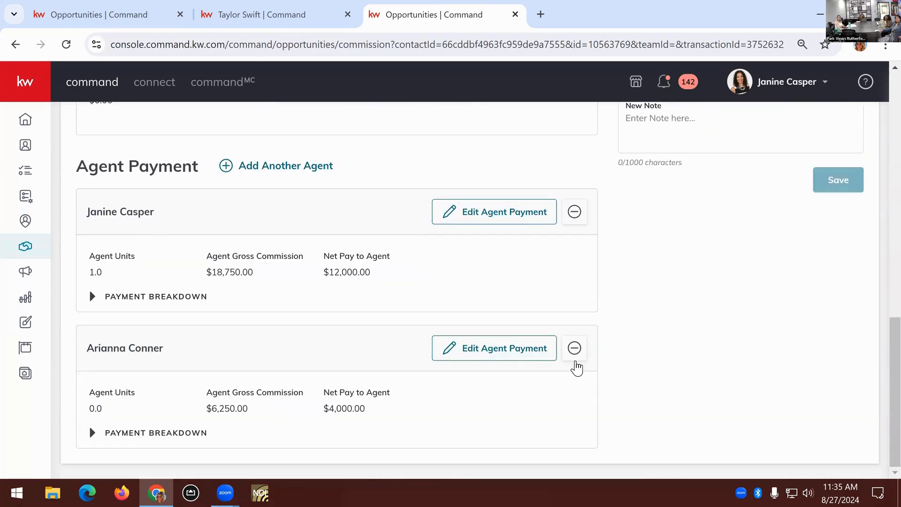
{"action": "left_click", "coordinate": [575, 360]}
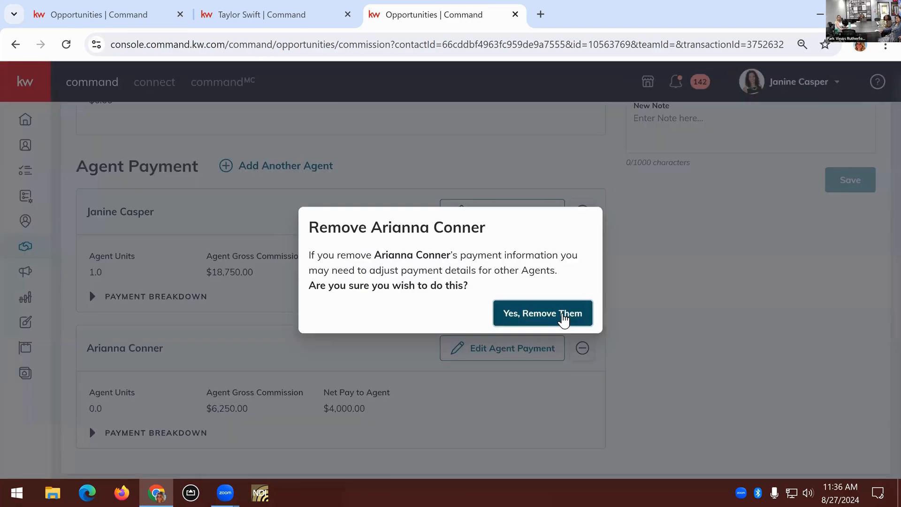
{"action": "left_click", "coordinate": [561, 318]}
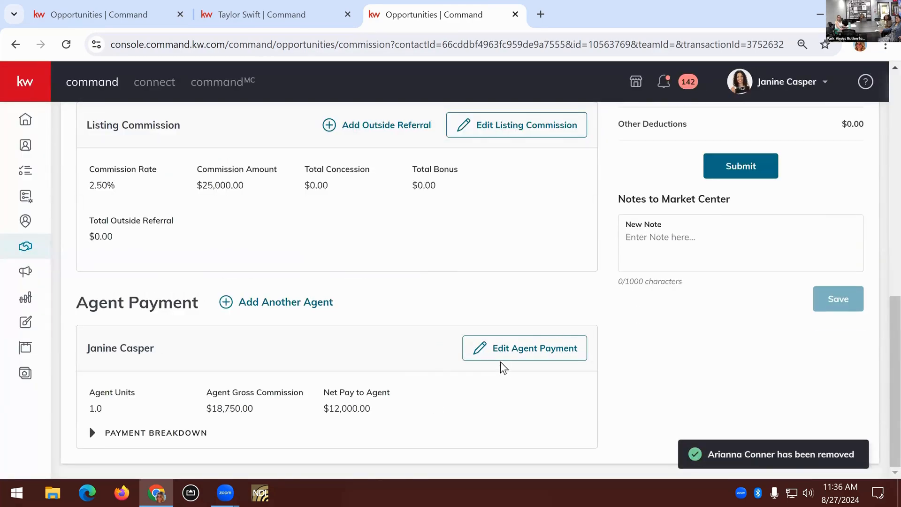
Start an outside referral on the listing commission and choose the existing representative from Lencioni Real Estate LLC, Keller Williams City Views
{"action": "scroll", "coordinate": [388, 284], "scroll_direction": "up", "scroll_amount": 2}
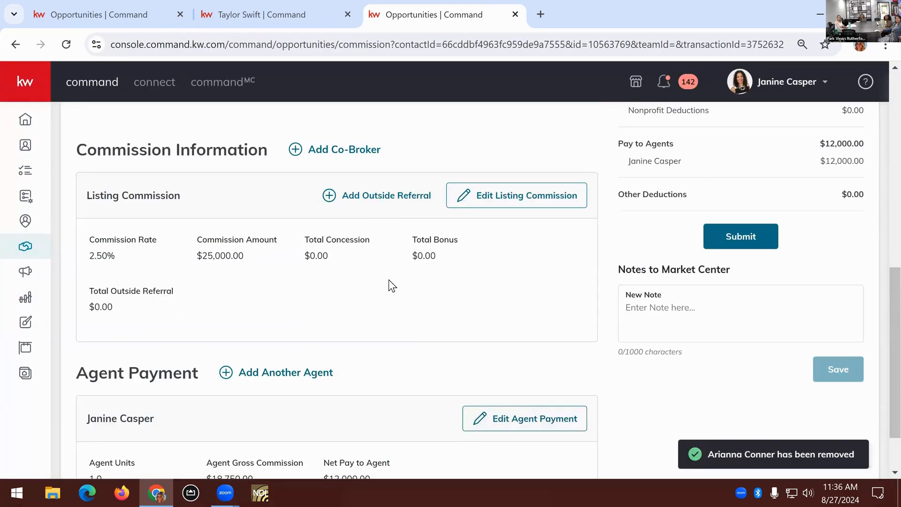
{"action": "left_click", "coordinate": [385, 197]}
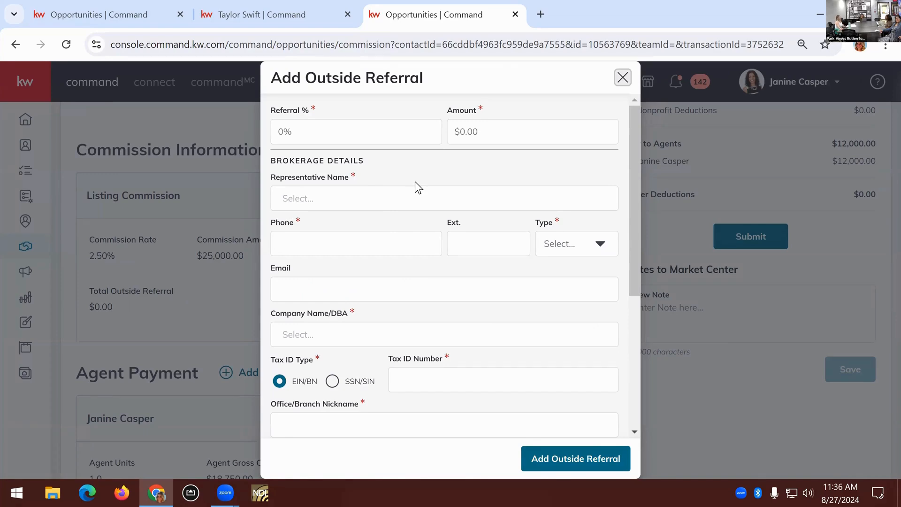
{"action": "left_click", "coordinate": [402, 193]}
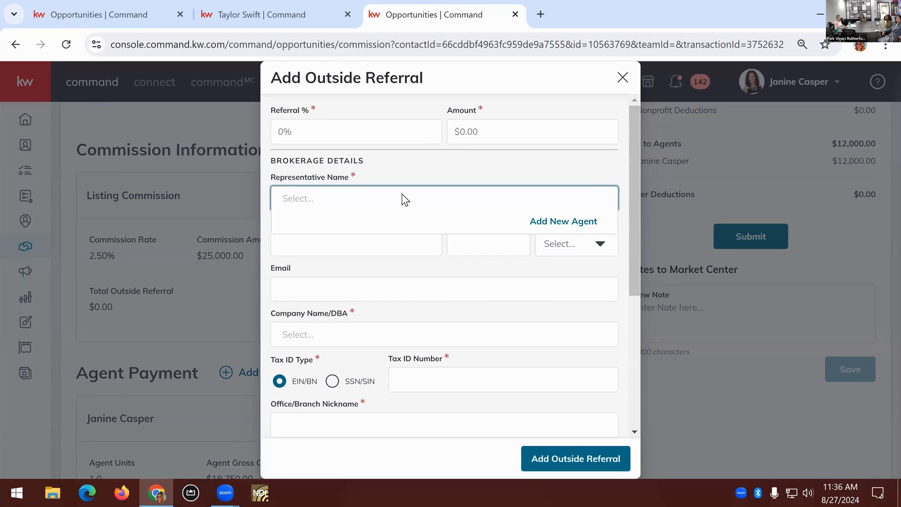
{"action": "type", "text": "tony"}
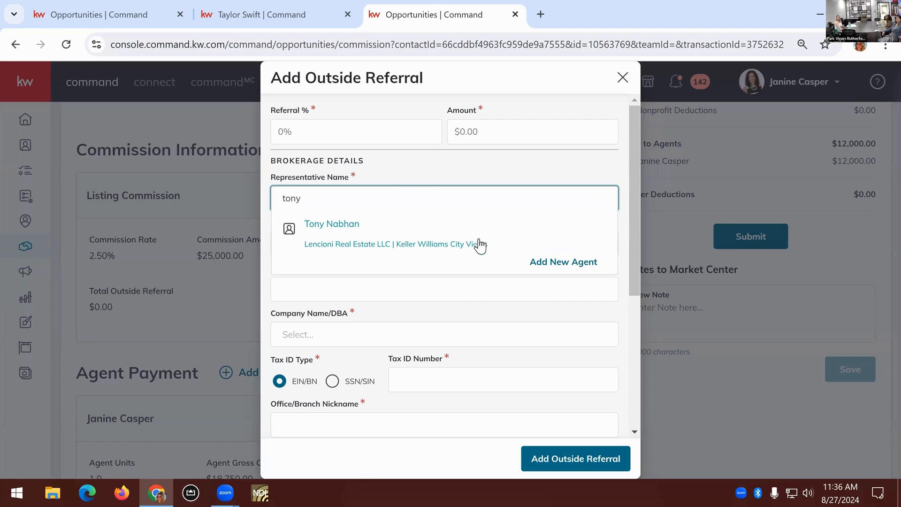
{"action": "left_click", "coordinate": [473, 239]}
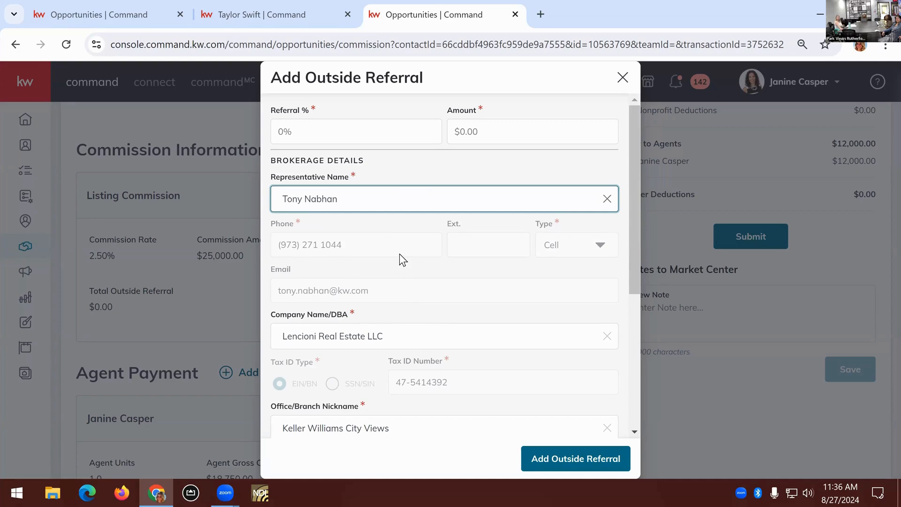
Check the brokerage details of the outside referral and set its referral percentage to 25.00%
{"action": "scroll", "coordinate": [451, 297], "scroll_direction": "down", "scroll_amount": 2}
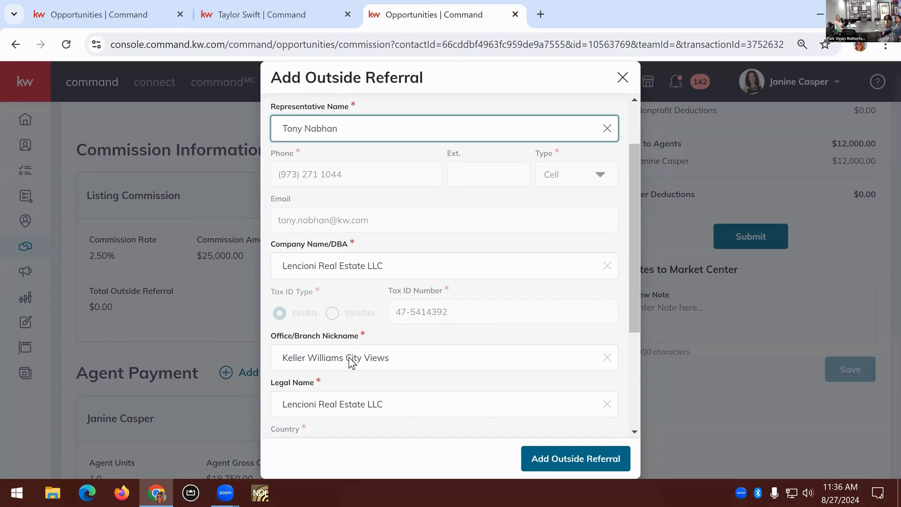
{"action": "scroll", "coordinate": [350, 362], "scroll_direction": "down", "scroll_amount": 4}
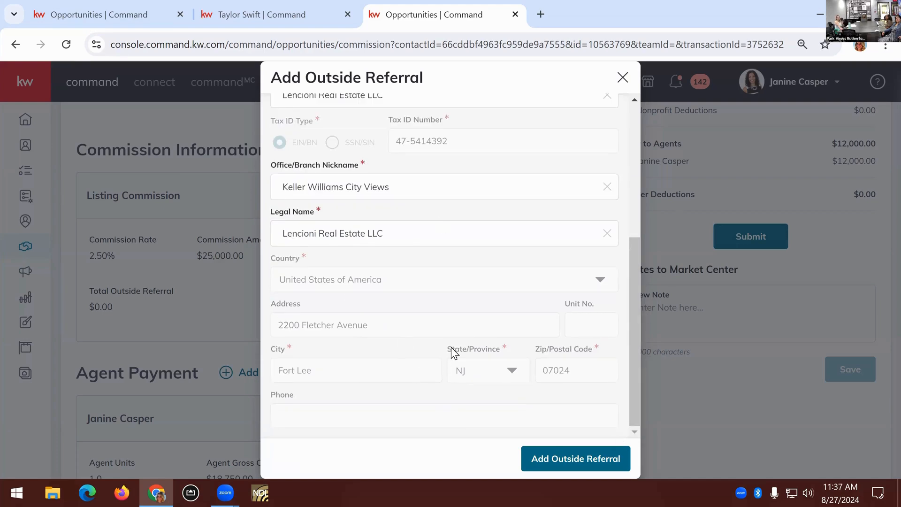
{"action": "scroll", "coordinate": [451, 347], "scroll_direction": "up", "scroll_amount": 5}
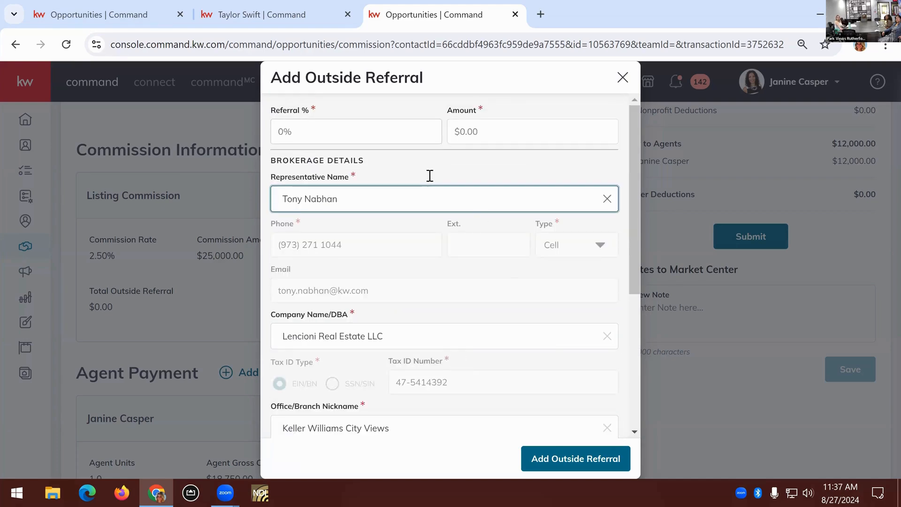
{"action": "left_click", "coordinate": [400, 134]}
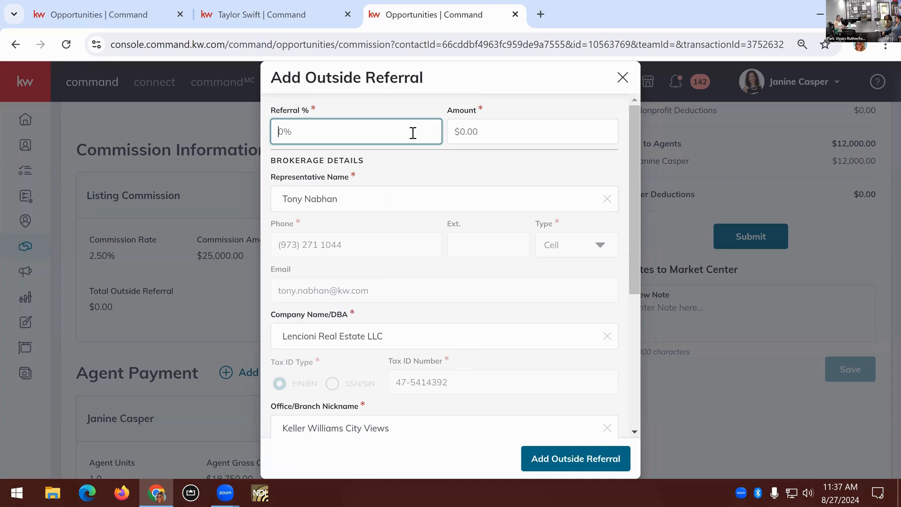
{"action": "type", "text": "25"}
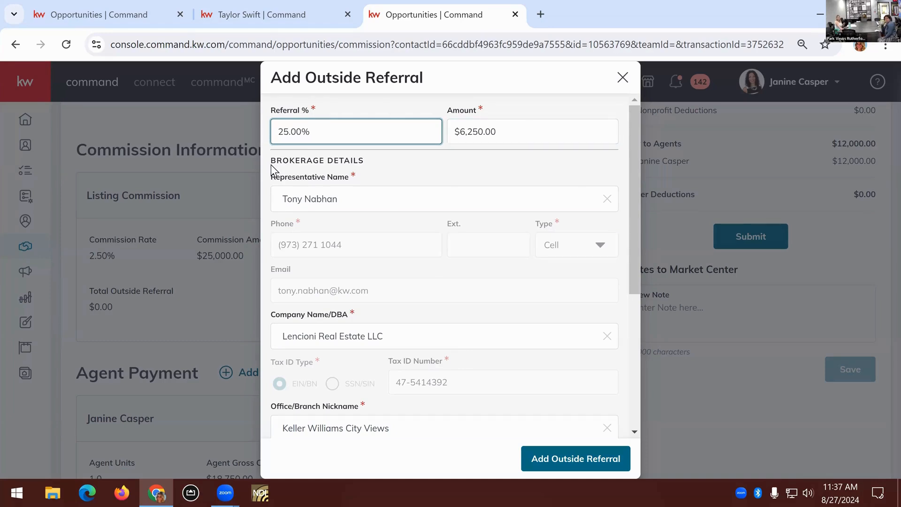
Add the outside referral to the listing commission and check its details against the agent's gross commission
{"action": "left_click", "coordinate": [613, 453]}
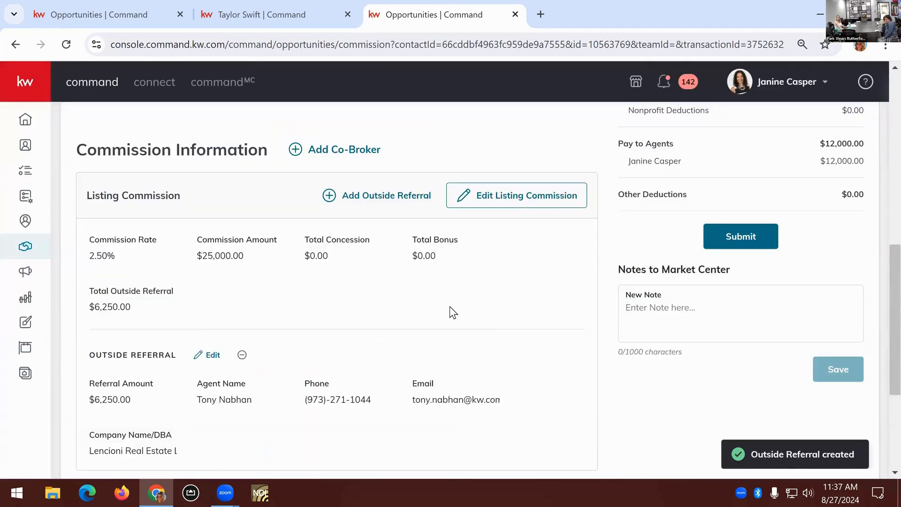
{"action": "scroll", "coordinate": [142, 138], "scroll_direction": "down", "scroll_amount": 1}
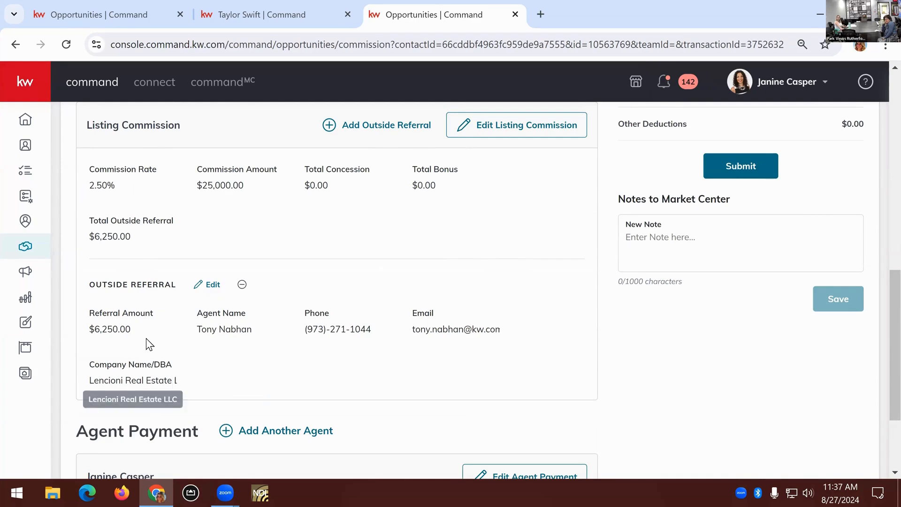
{"action": "scroll", "coordinate": [132, 209], "scroll_direction": "up", "scroll_amount": 1}
{"action": "scroll", "coordinate": [174, 358], "scroll_direction": "down", "scroll_amount": 4}
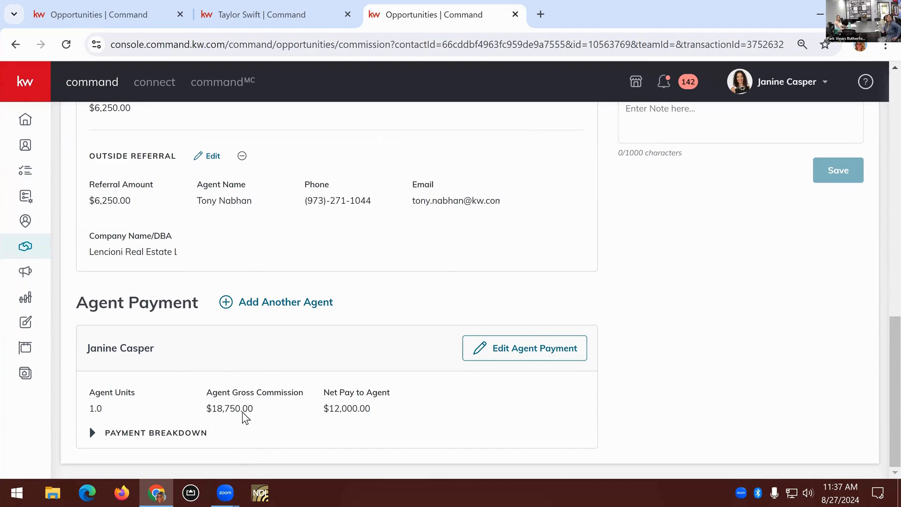
{"action": "left_click_drag", "start_coordinate": [252, 408], "coordinate": [204, 404]}
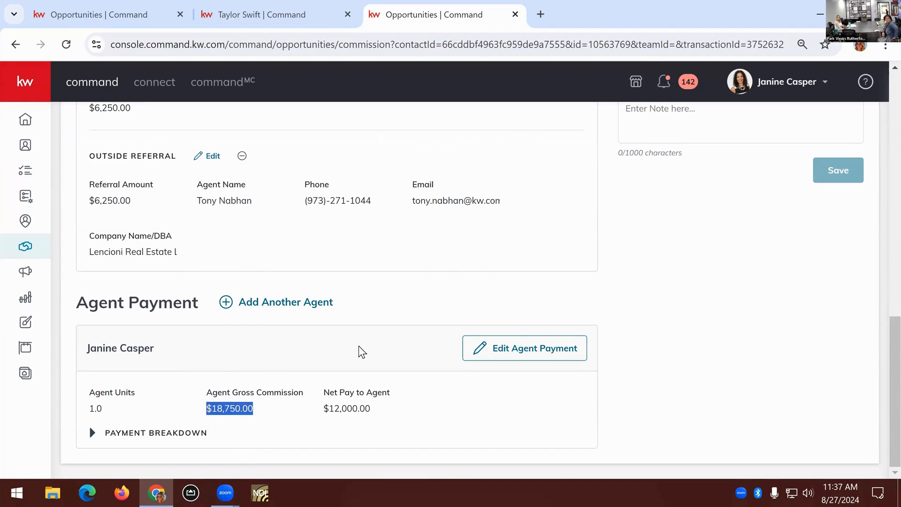
{"action": "left_click", "coordinate": [664, 286]}
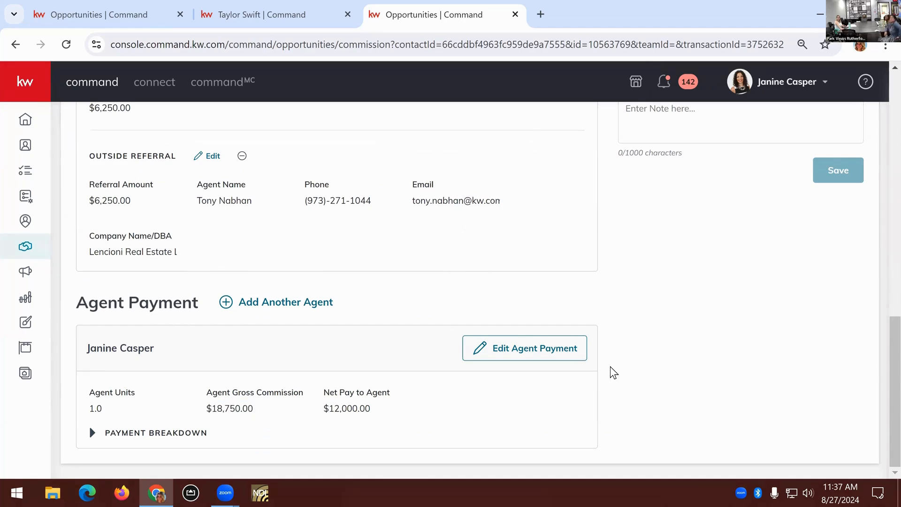
Set the bonus in the agent's payment to $250.00 and save the payment
{"action": "scroll", "coordinate": [609, 366], "scroll_direction": "up", "scroll_amount": 4}
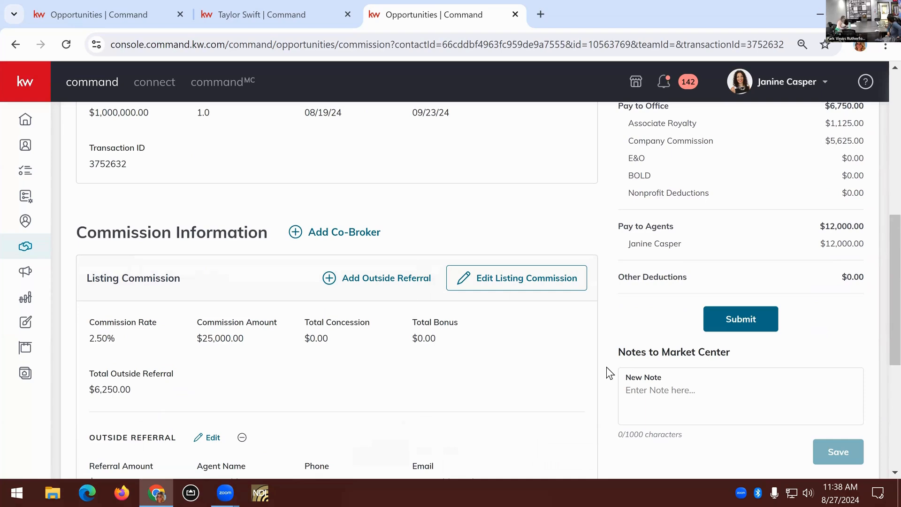
{"action": "scroll", "coordinate": [308, 387], "scroll_direction": "down", "scroll_amount": 5}
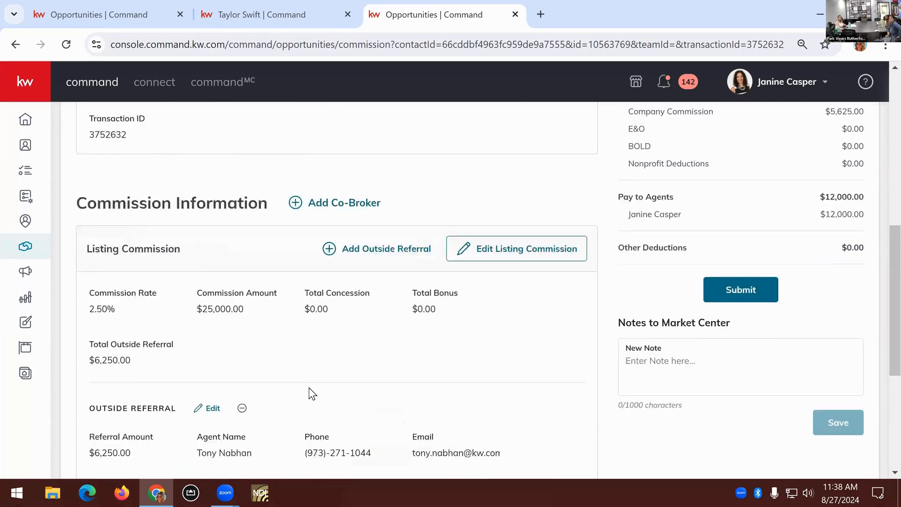
{"action": "scroll", "coordinate": [408, 396], "scroll_direction": "down", "scroll_amount": 2}
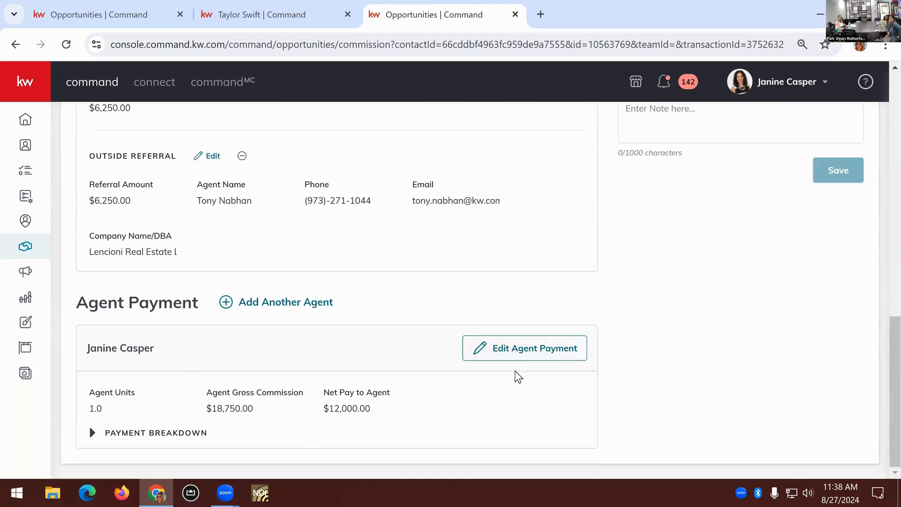
{"action": "left_click", "coordinate": [545, 358]}
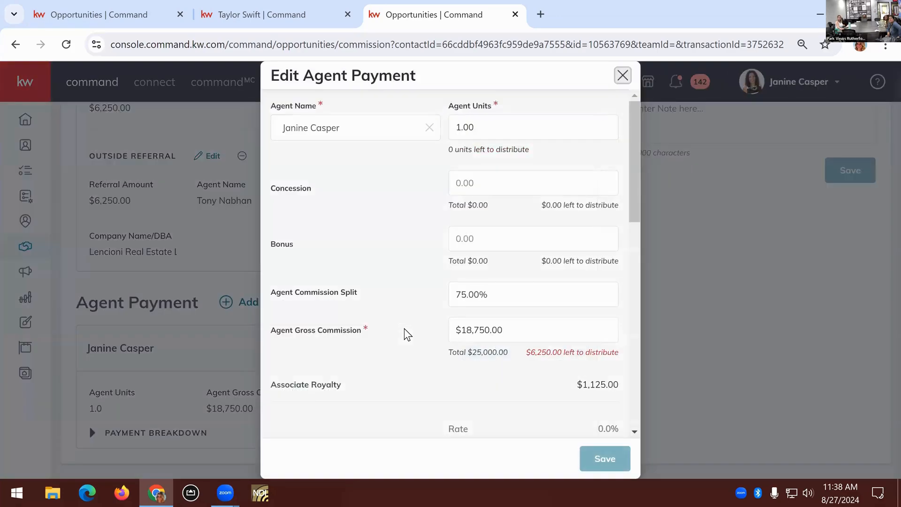
{"action": "left_click", "coordinate": [491, 245]}
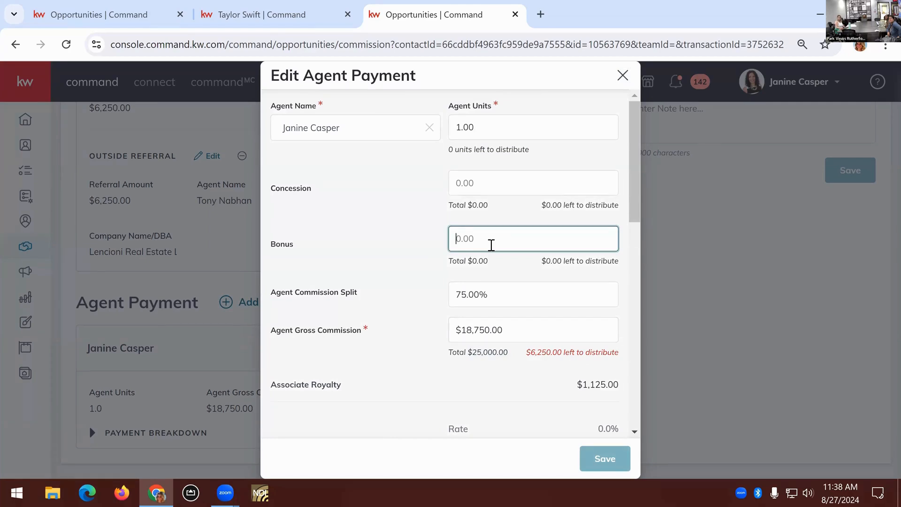
{"action": "type", "text": "250.00"}
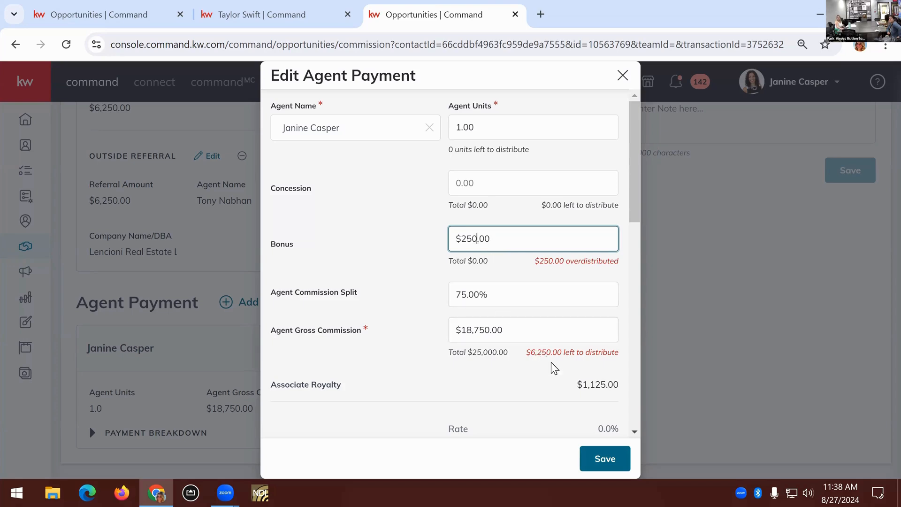
{"action": "left_click", "coordinate": [545, 326]}
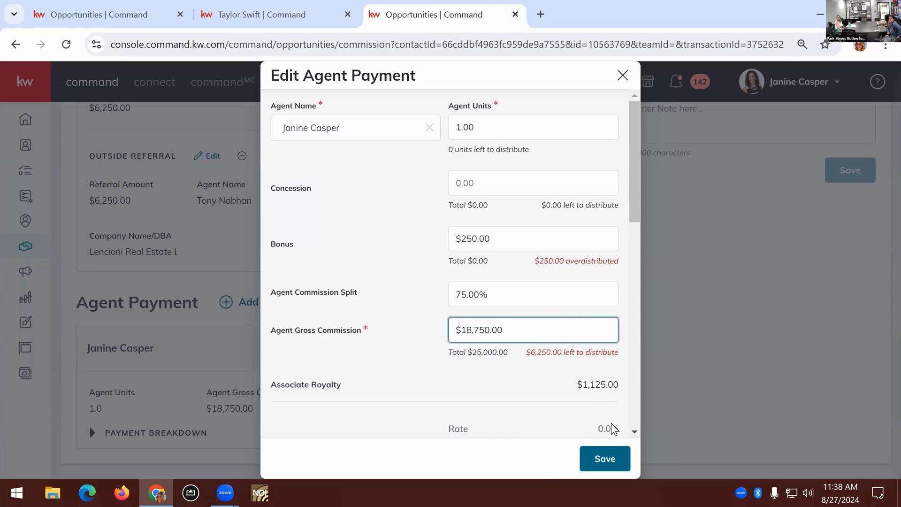
{"action": "left_click", "coordinate": [605, 459]}
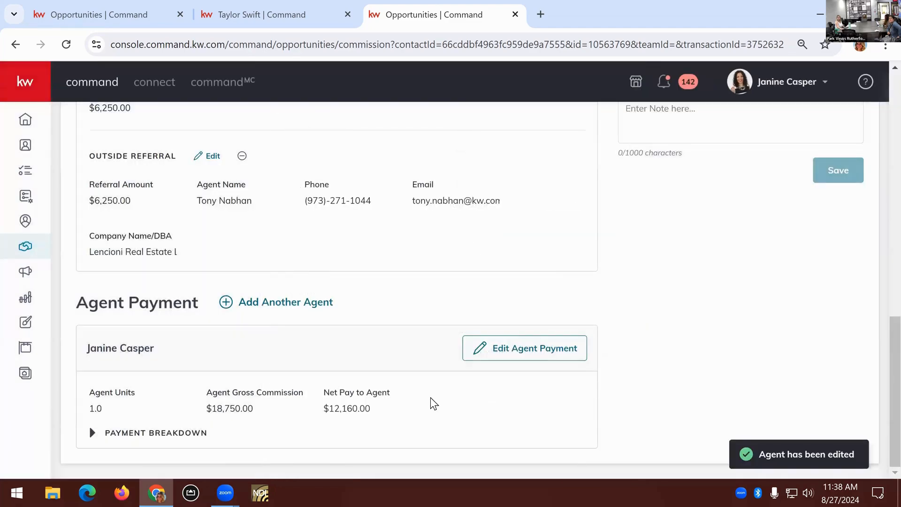
Expand the agent's payment breakdown and check the bonus amount
{"action": "scroll", "coordinate": [432, 402], "scroll_direction": "up", "scroll_amount": 4}
{"action": "scroll", "coordinate": [430, 399], "scroll_direction": "down", "scroll_amount": 4}
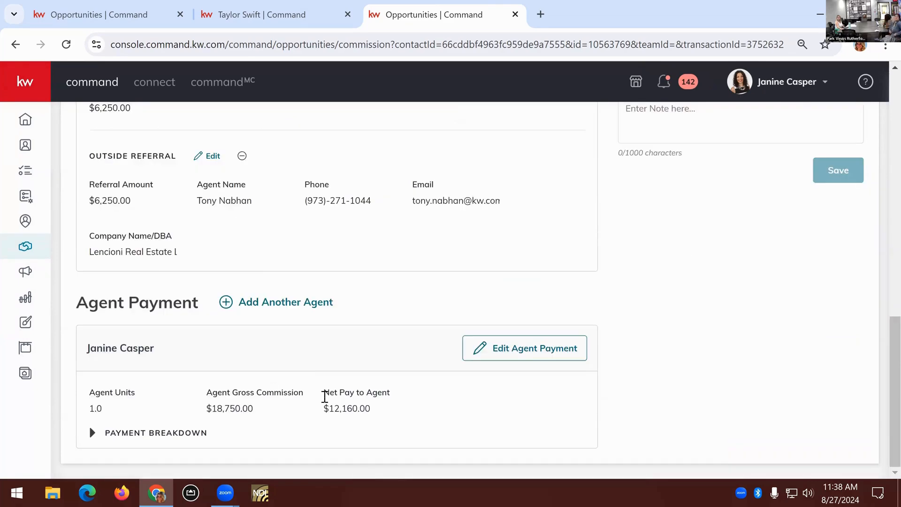
{"action": "left_click", "coordinate": [186, 433]}
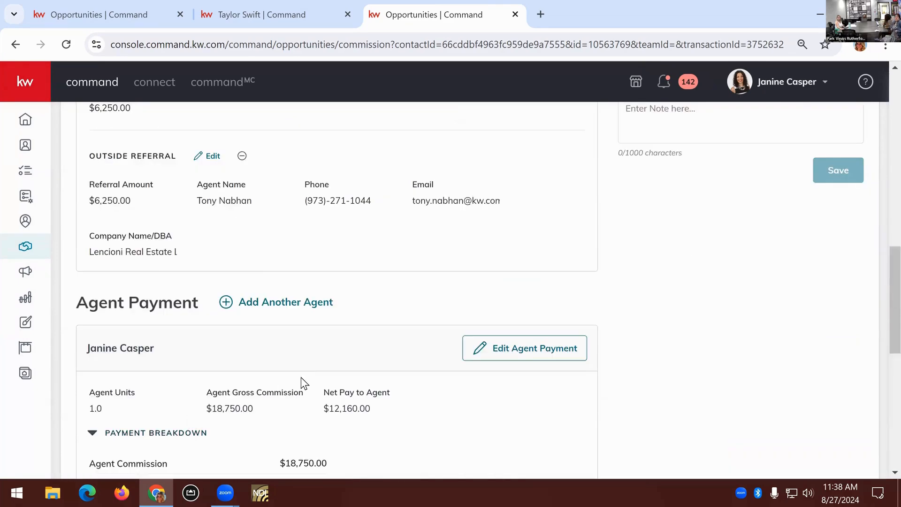
{"action": "scroll", "coordinate": [300, 377], "scroll_direction": "down", "scroll_amount": 4}
{"action": "left_click_drag", "start_coordinate": [327, 280], "coordinate": [283, 280]}
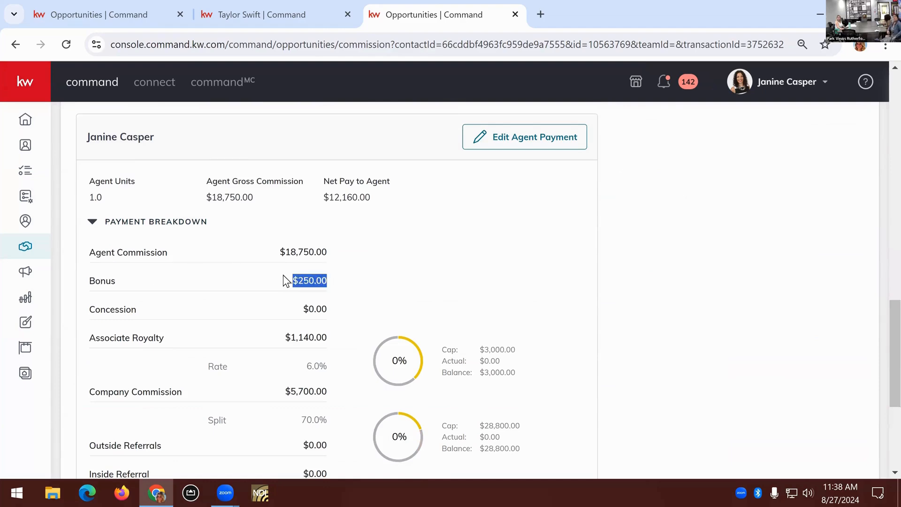
{"action": "left_click", "coordinate": [371, 281]}
Examine the bonus and the office and agent payments in the commission summary
{"action": "scroll", "coordinate": [471, 361], "scroll_direction": "up", "scroll_amount": 15}
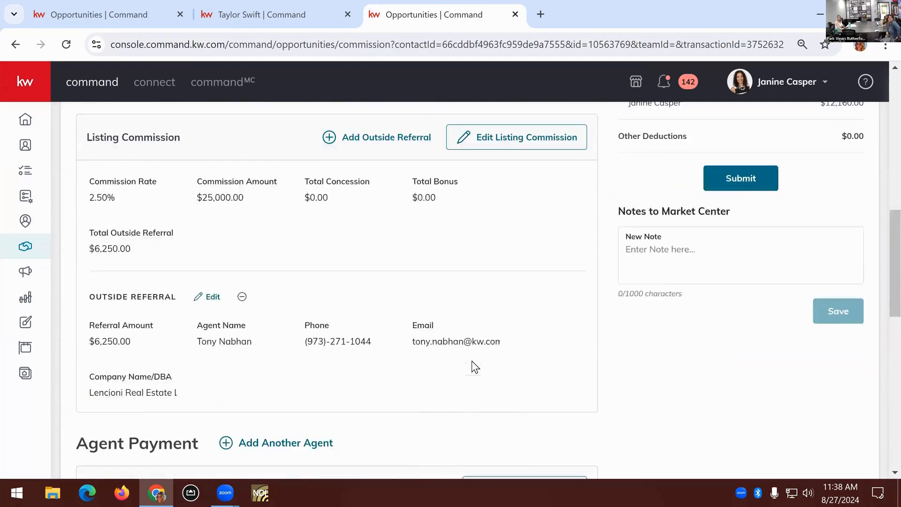
{"action": "scroll", "coordinate": [845, 311], "scroll_direction": "down", "scroll_amount": 1}
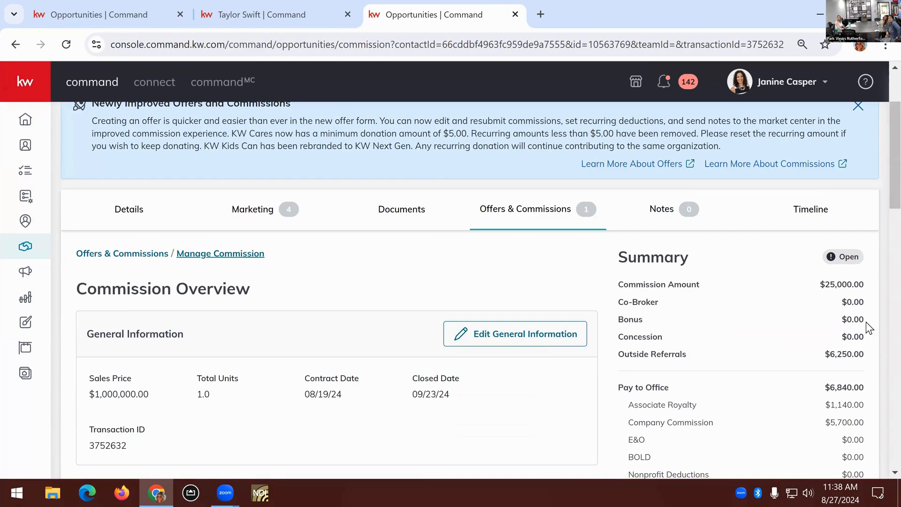
{"action": "left_click_drag", "start_coordinate": [862, 321], "coordinate": [841, 320]}
{"action": "left_click", "coordinate": [855, 324]}
{"action": "scroll", "coordinate": [855, 324], "scroll_direction": "down", "scroll_amount": 3}
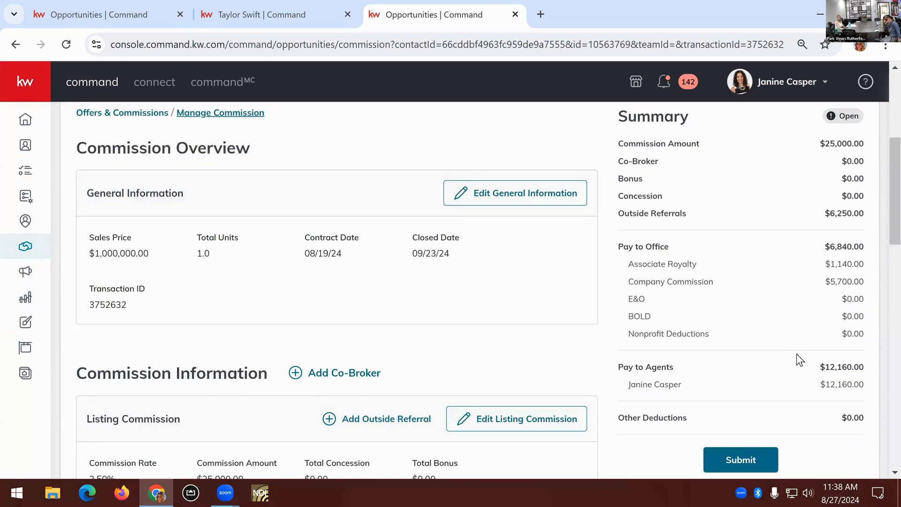
Clear the bonus from the agent's payment and save the payment
{"action": "scroll", "coordinate": [398, 394], "scroll_direction": "down", "scroll_amount": 4}
{"action": "scroll", "coordinate": [284, 386], "scroll_direction": "down", "scroll_amount": 5}
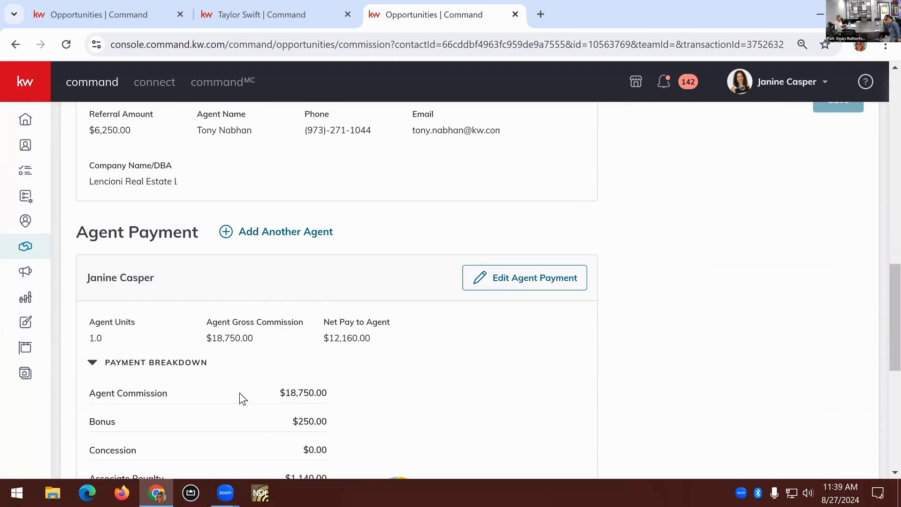
{"action": "left_click", "coordinate": [510, 295]}
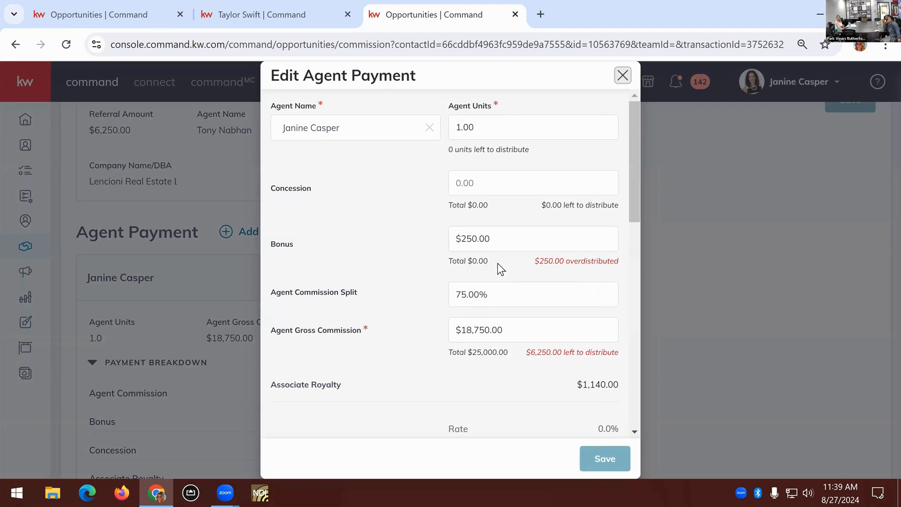
{"action": "left_click_drag", "start_coordinate": [499, 244], "coordinate": [440, 246]}
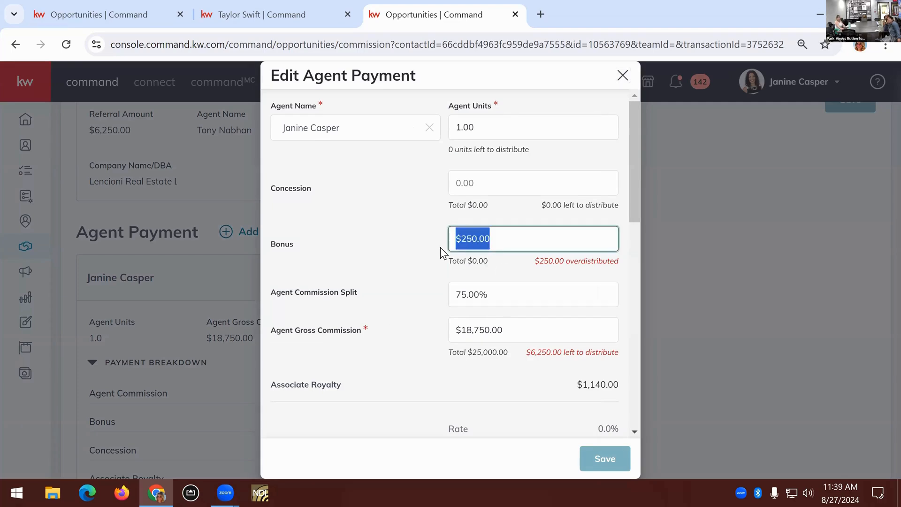
{"action": "key", "text": "BackSpace"}
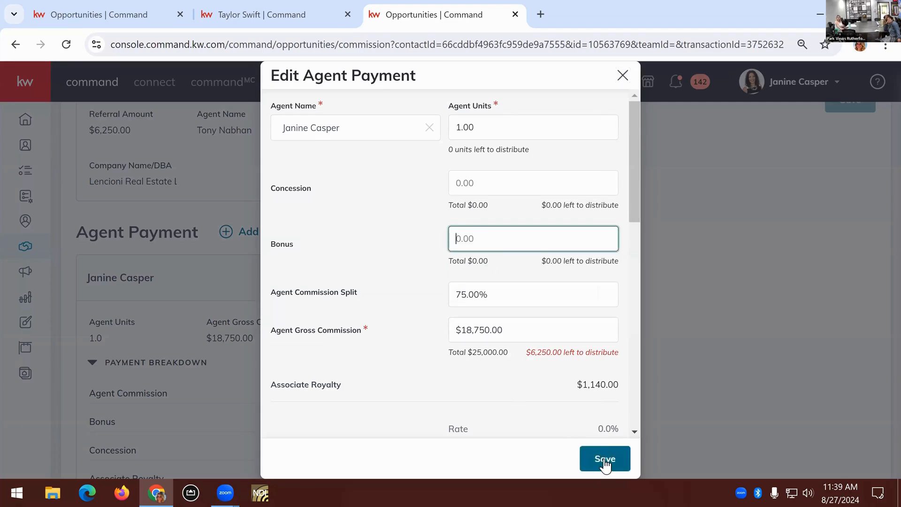
{"action": "left_click", "coordinate": [604, 458]}
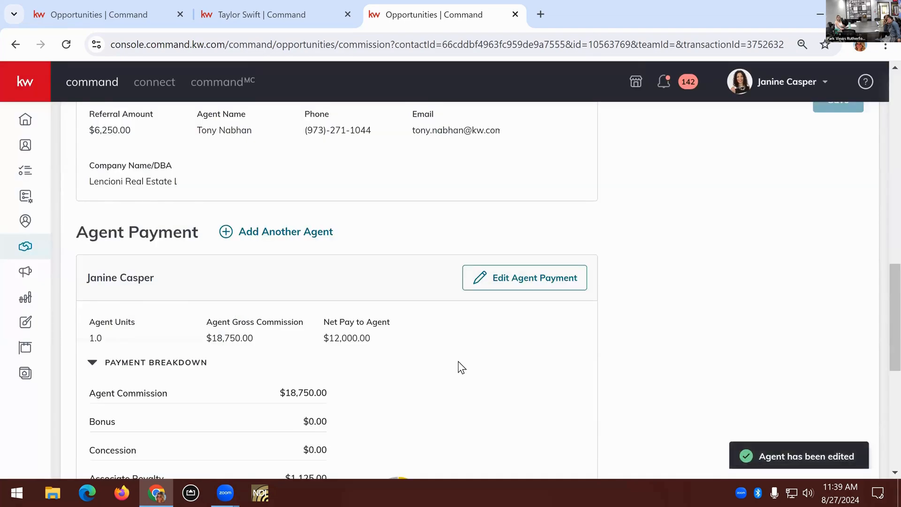
Add a total bonus of $250.00 to the listing commission
{"action": "scroll", "coordinate": [458, 361], "scroll_direction": "up", "scroll_amount": 3}
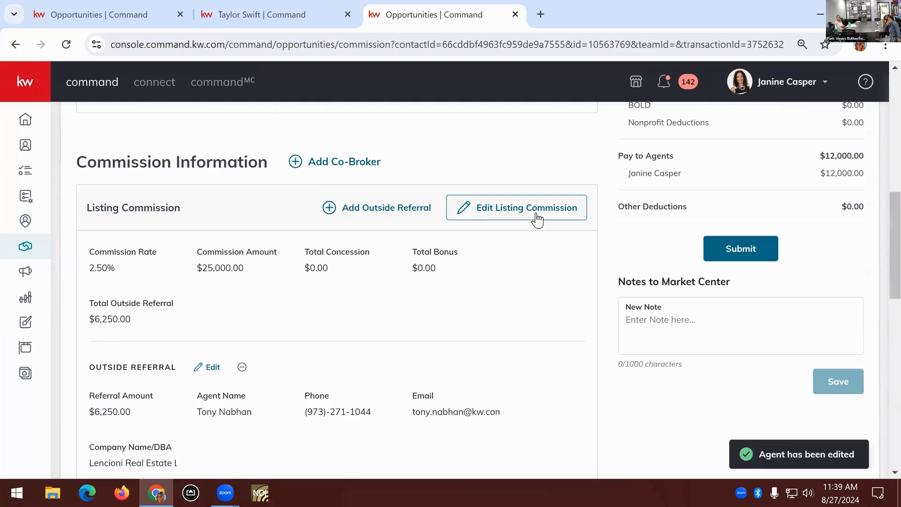
{"action": "left_click", "coordinate": [537, 220]}
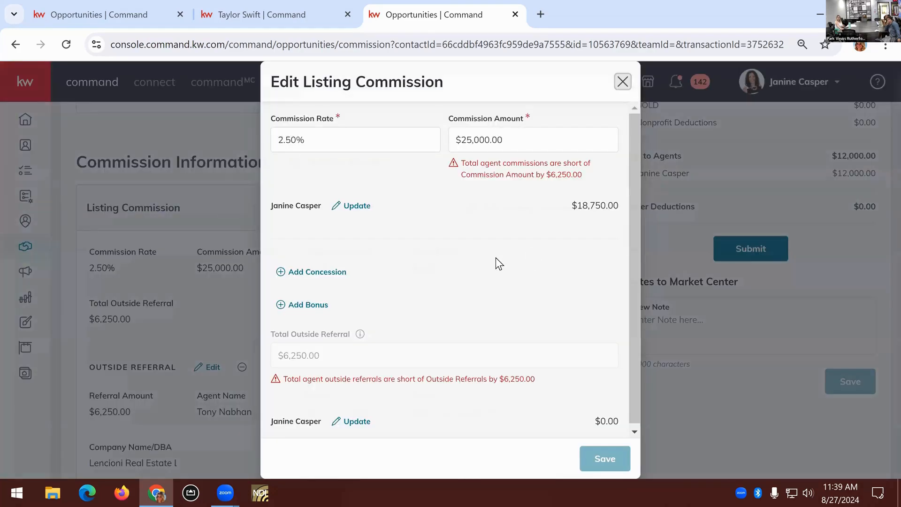
{"action": "left_click", "coordinate": [318, 310]}
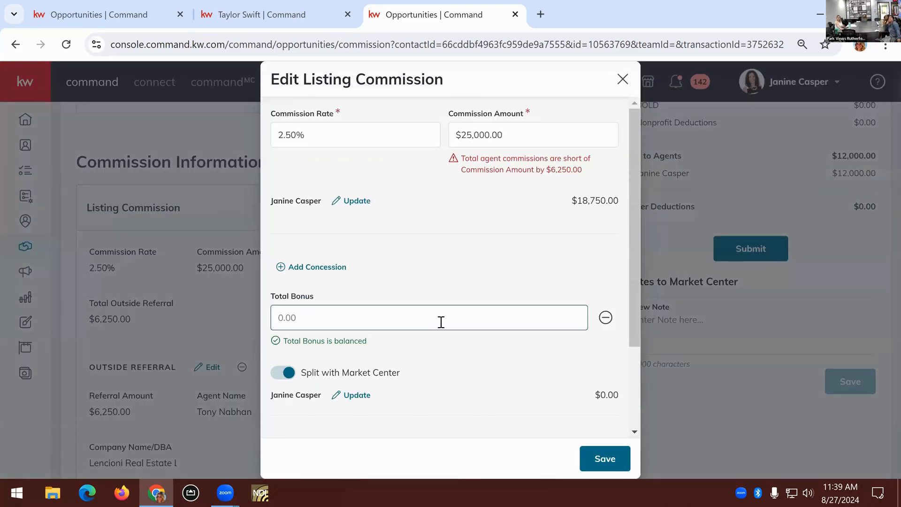
{"action": "left_click", "coordinate": [441, 322]}
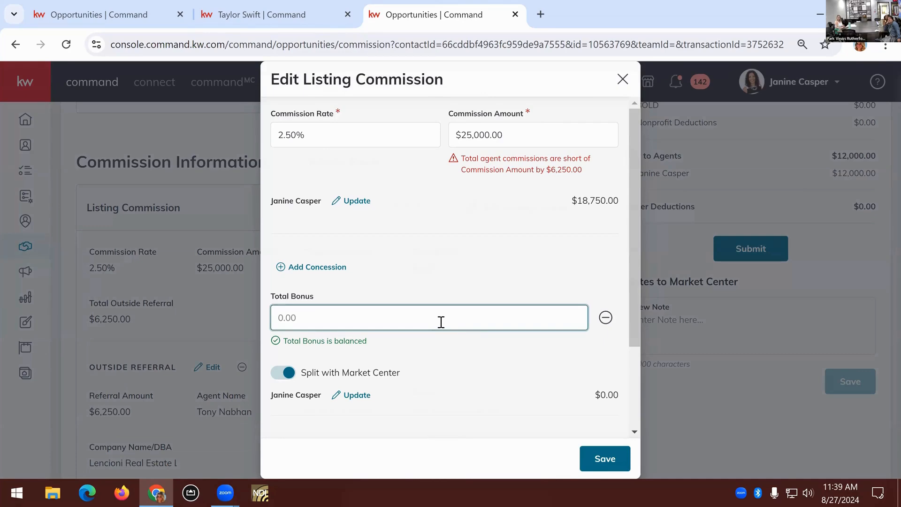
{"action": "type", "text": "500"}
{"action": "type", "text": "250"}
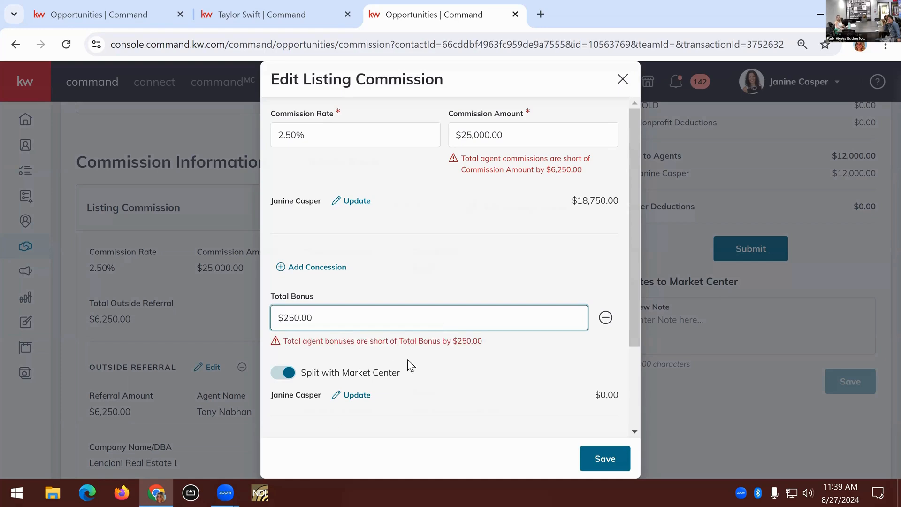
{"action": "left_click", "coordinate": [477, 367]}
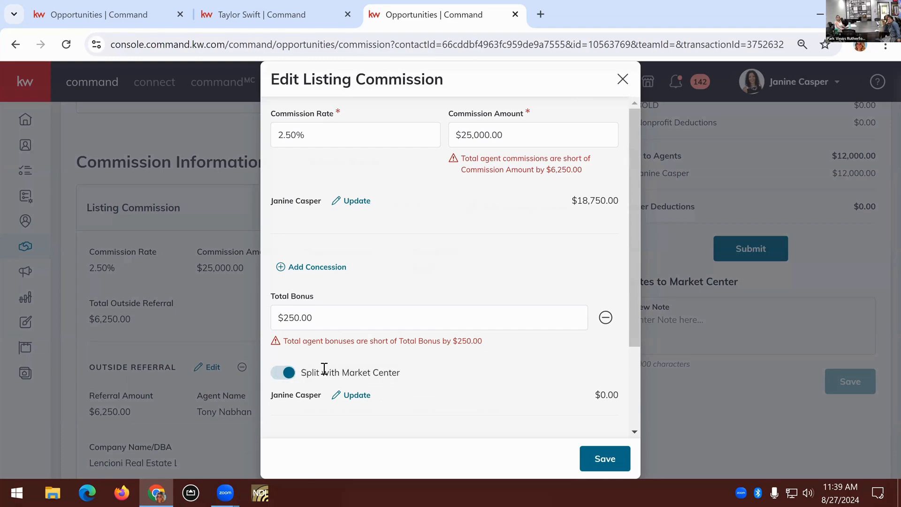
Turn off splitting the bonus with the Market Center and save the listing commission
{"action": "left_click", "coordinate": [290, 373]}
{"action": "left_click", "coordinate": [287, 374]}
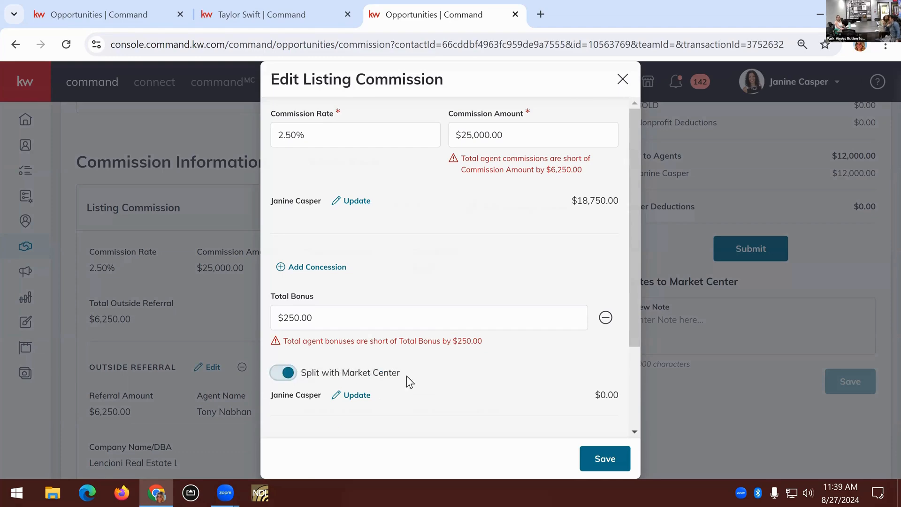
{"action": "left_click", "coordinate": [289, 375]}
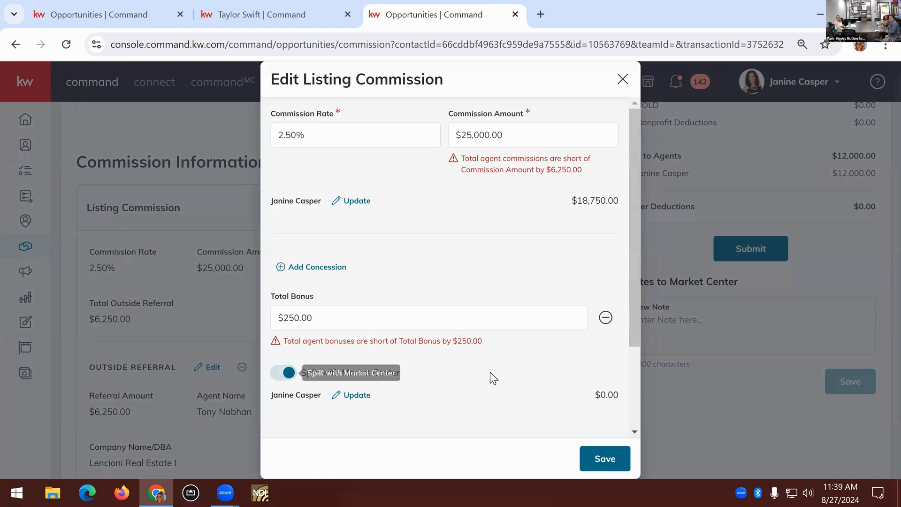
{"action": "scroll", "coordinate": [570, 368], "scroll_direction": "down", "scroll_amount": 3}
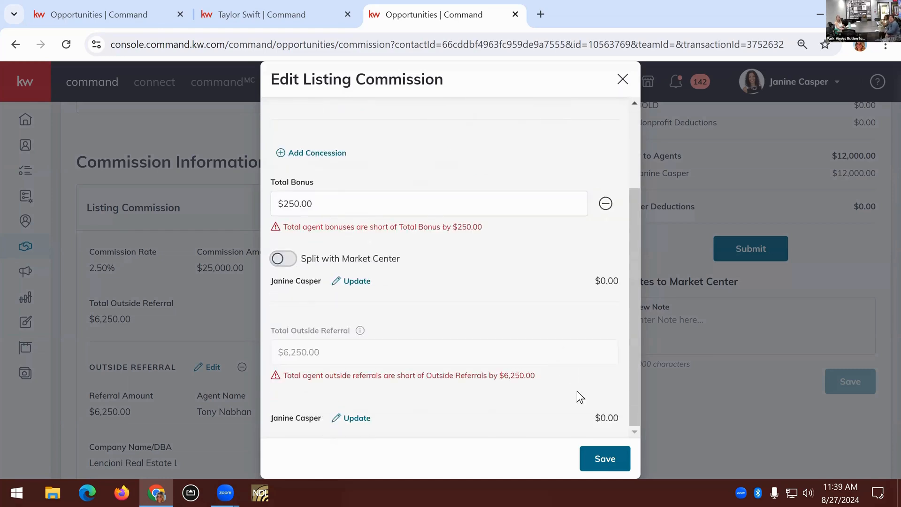
{"action": "left_click", "coordinate": [618, 460]}
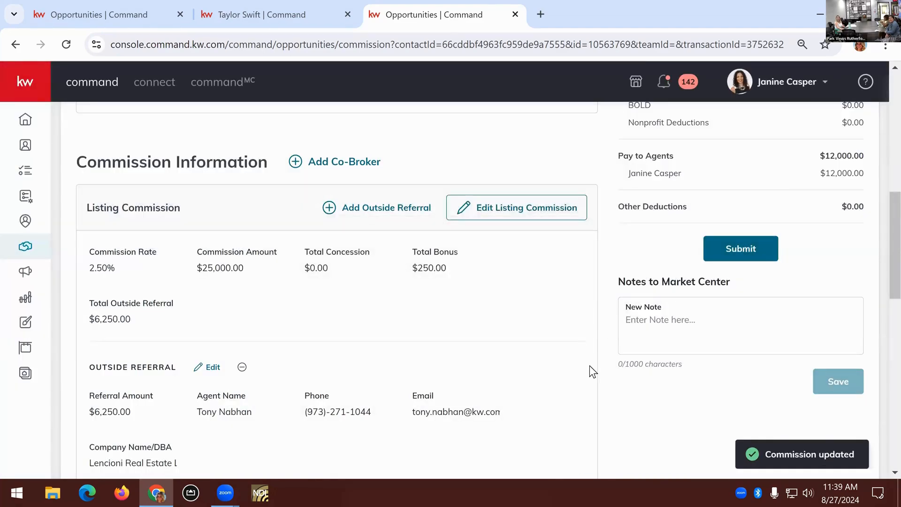
{"action": "scroll", "coordinate": [590, 365], "scroll_direction": "down", "scroll_amount": 6}
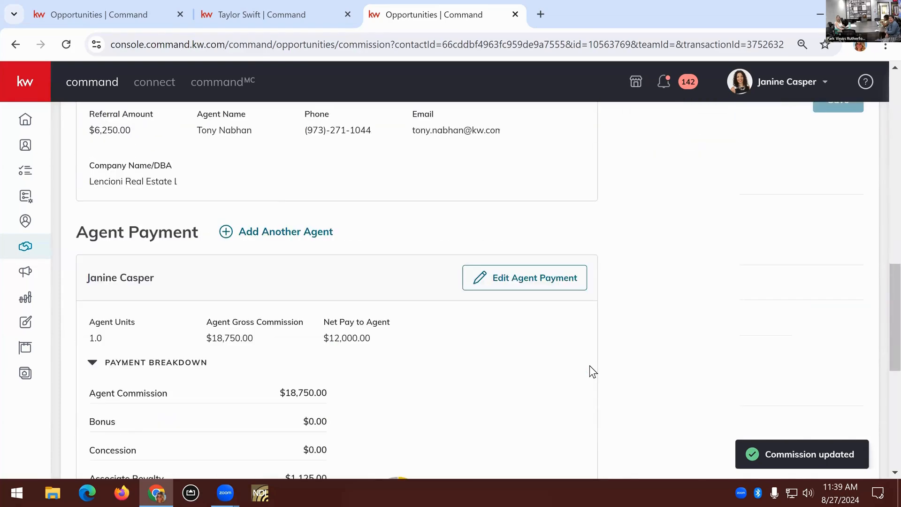
{"action": "scroll", "coordinate": [589, 365], "scroll_direction": "up", "scroll_amount": 10}
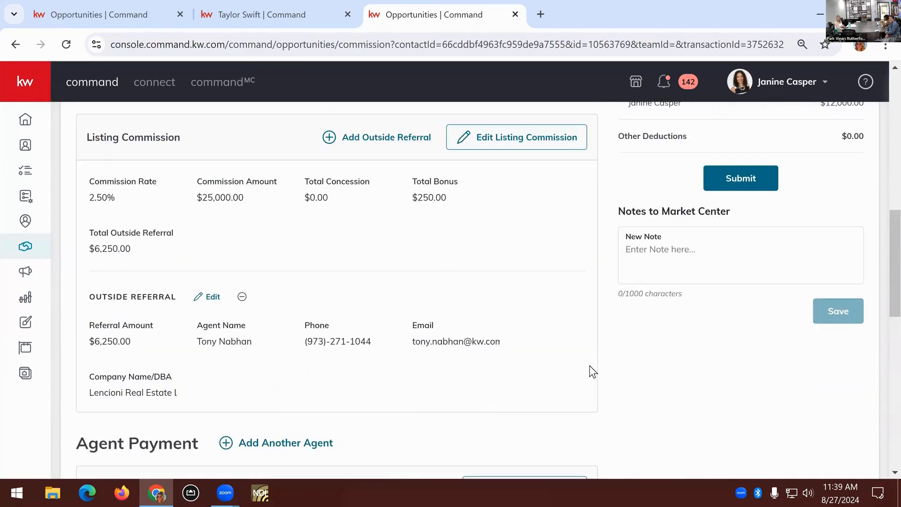
{"action": "scroll", "coordinate": [590, 365], "scroll_direction": "up", "scroll_amount": 3}
{"action": "scroll", "coordinate": [589, 365], "scroll_direction": "down", "scroll_amount": 8}
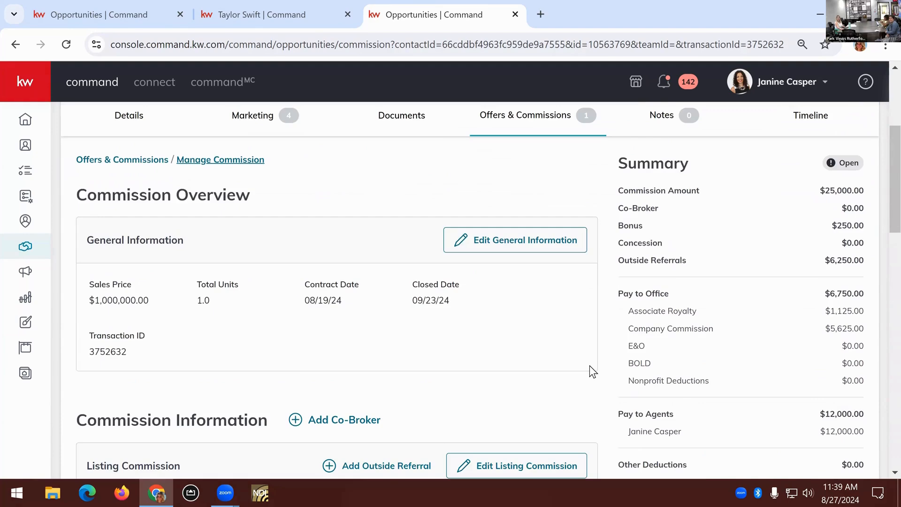
{"action": "left_click", "coordinate": [745, 326]}
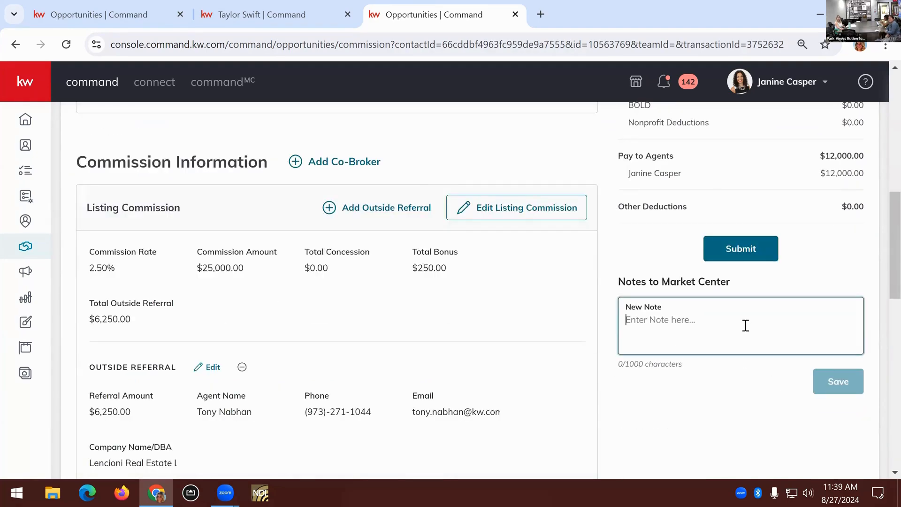
{"action": "left_click", "coordinate": [751, 263]}
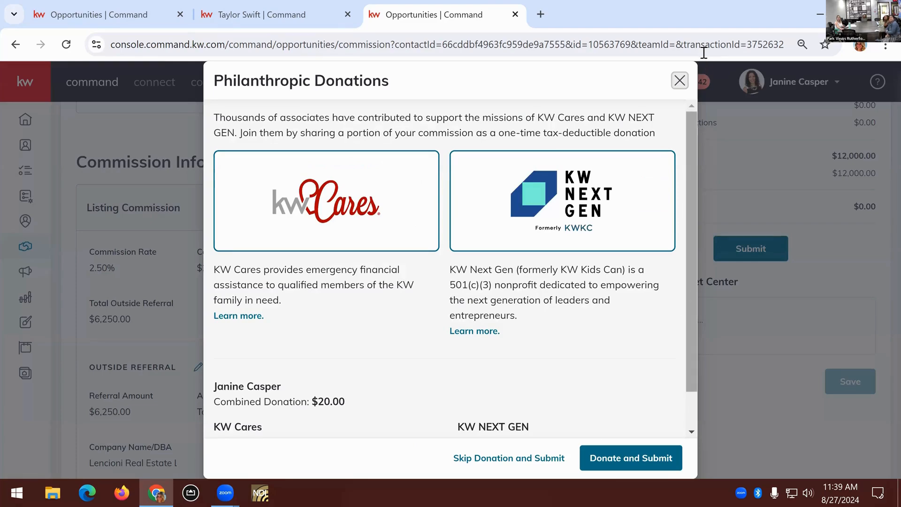
{"action": "key", "text": "Escape"}
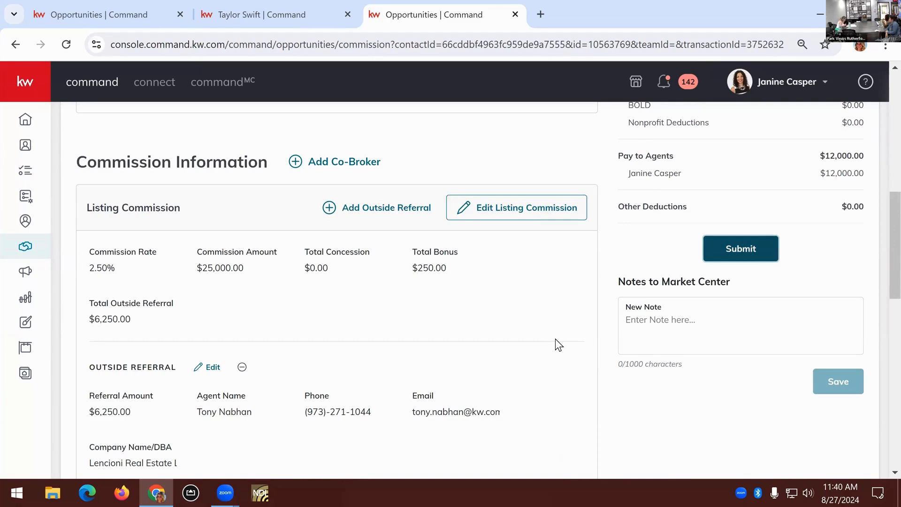
{"action": "left_click", "coordinate": [507, 215]}
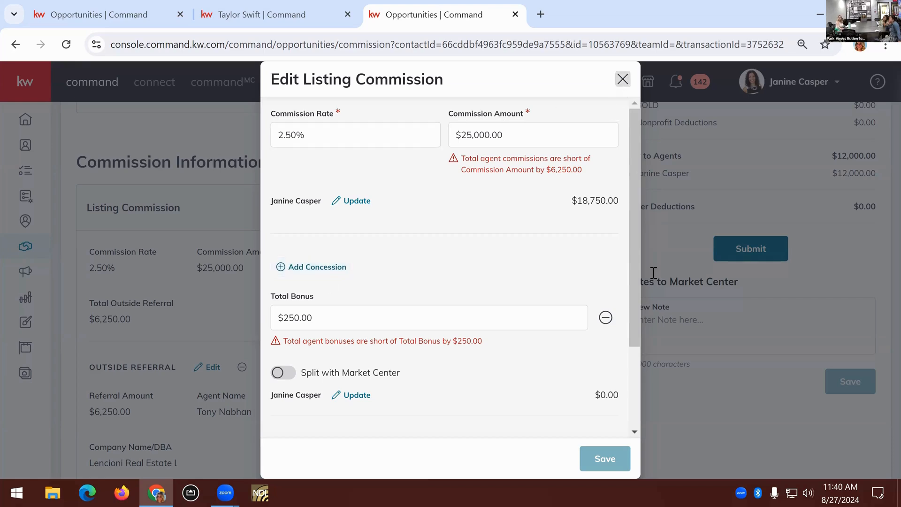
{"action": "left_click", "coordinate": [658, 292]}
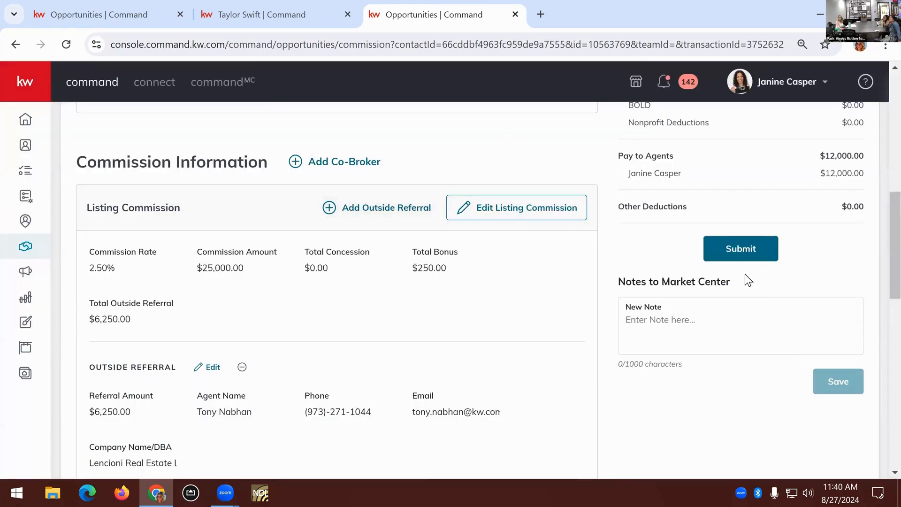
{"action": "left_click", "coordinate": [736, 254]}
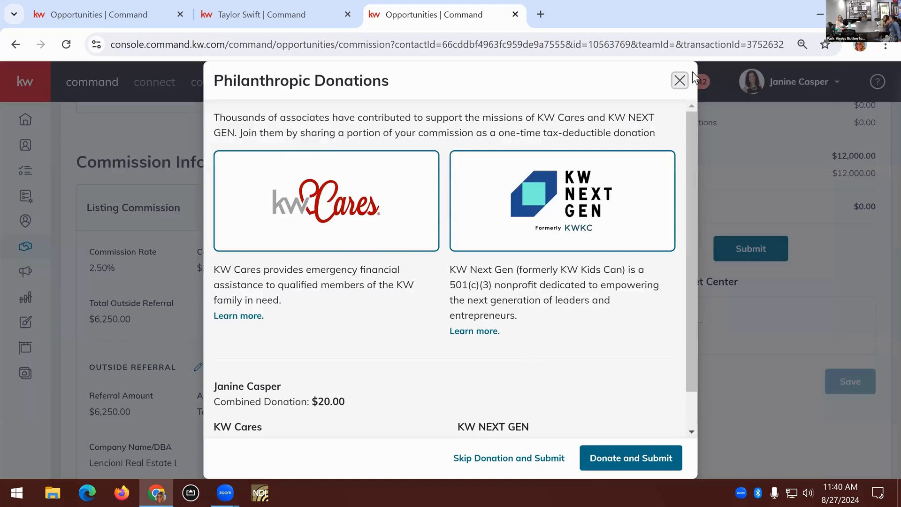
{"action": "left_click", "coordinate": [680, 81]}
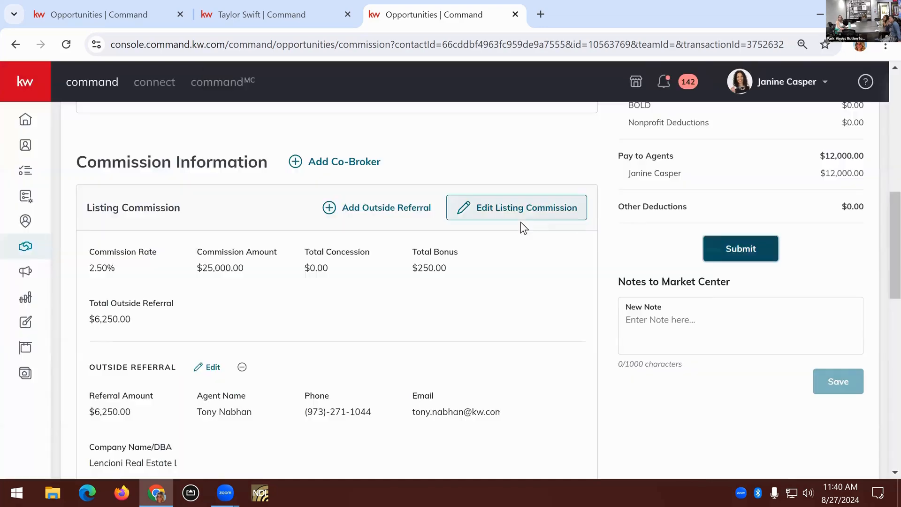
Examine the agent payment's bonus, commission split, outside referral and nonprofit deduction fields, and close it without saving
{"action": "scroll", "coordinate": [538, 416], "scroll_direction": "down", "scroll_amount": 6}
{"action": "scroll", "coordinate": [450, 388], "scroll_direction": "down", "scroll_amount": 2}
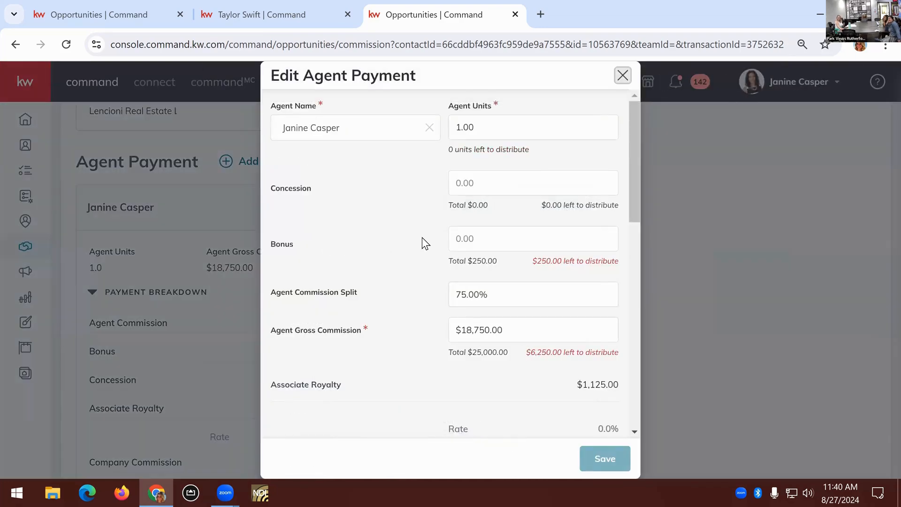
{"action": "scroll", "coordinate": [430, 249], "scroll_direction": "down", "scroll_amount": 8}
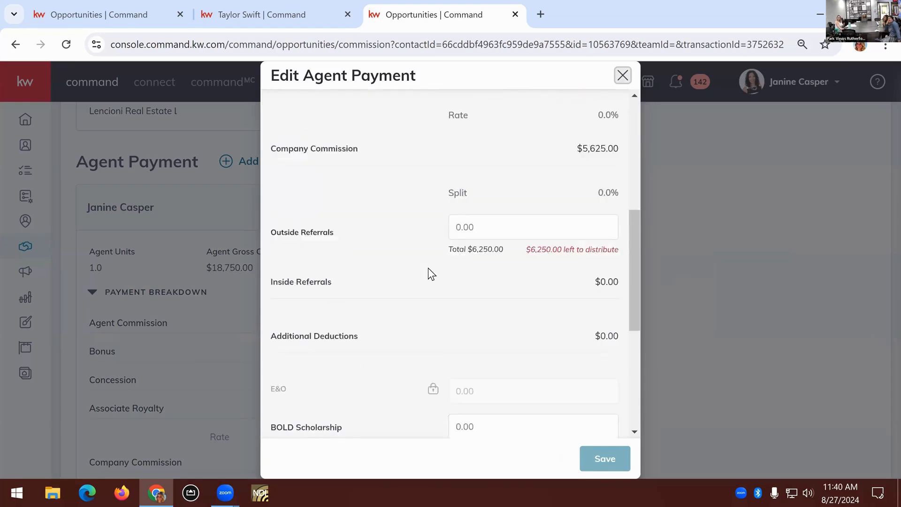
{"action": "scroll", "coordinate": [441, 256], "scroll_direction": "down", "scroll_amount": 3}
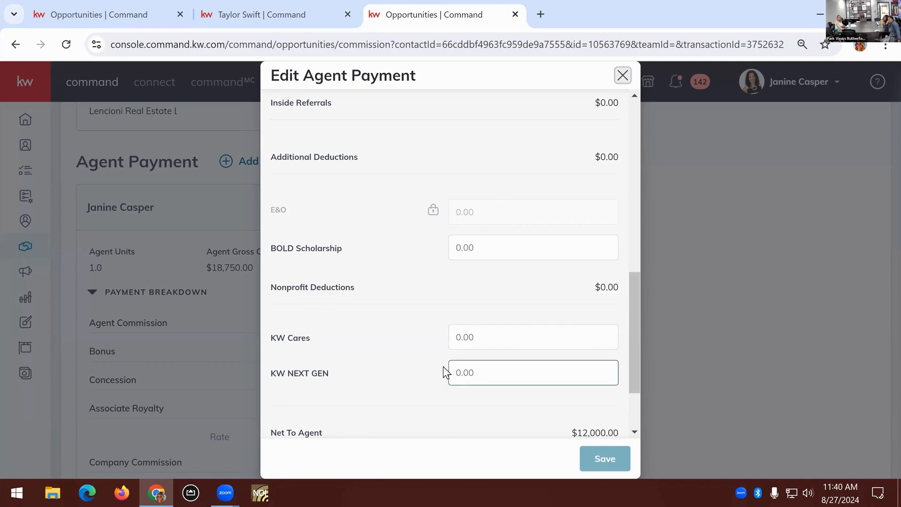
{"action": "left_click", "coordinate": [623, 76]}
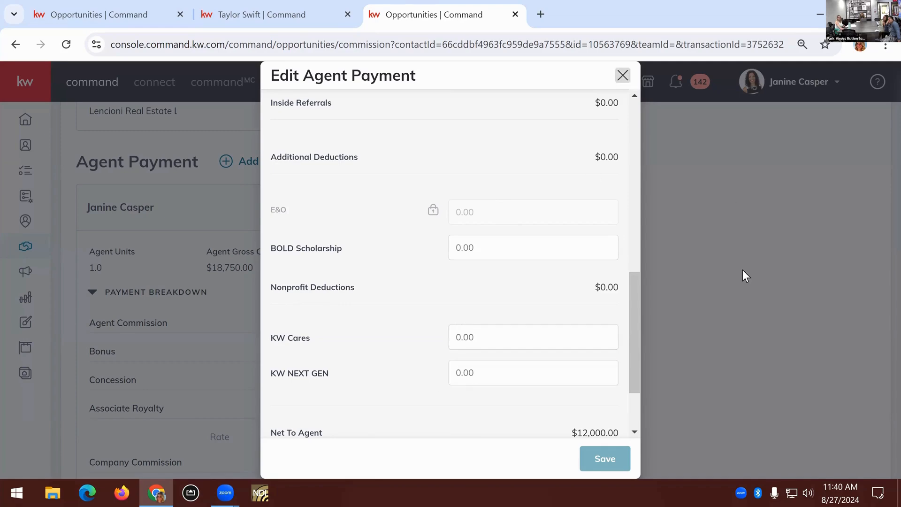
Try to submit the commission, trying the Other amount for KW NEXT GEN and then skipping the philanthropic donation
{"action": "scroll", "coordinate": [773, 322], "scroll_direction": "up", "scroll_amount": 5}
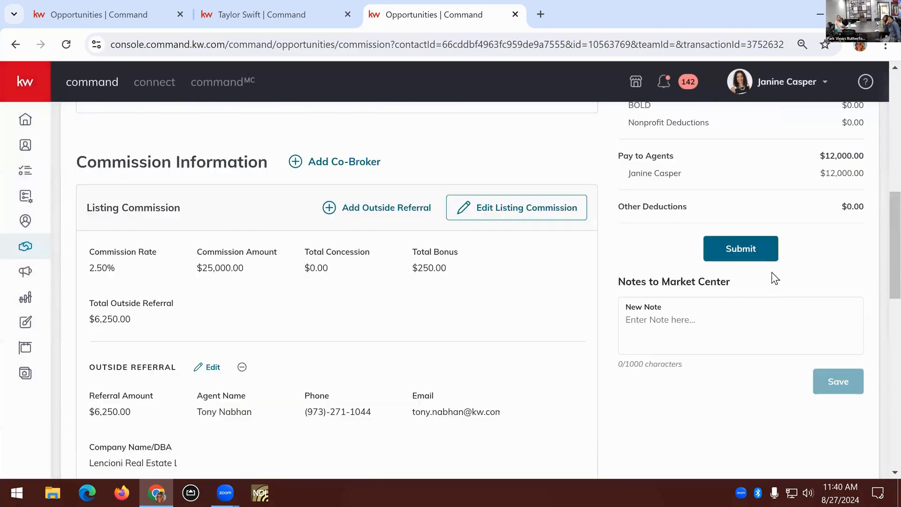
{"action": "left_click", "coordinate": [754, 246]}
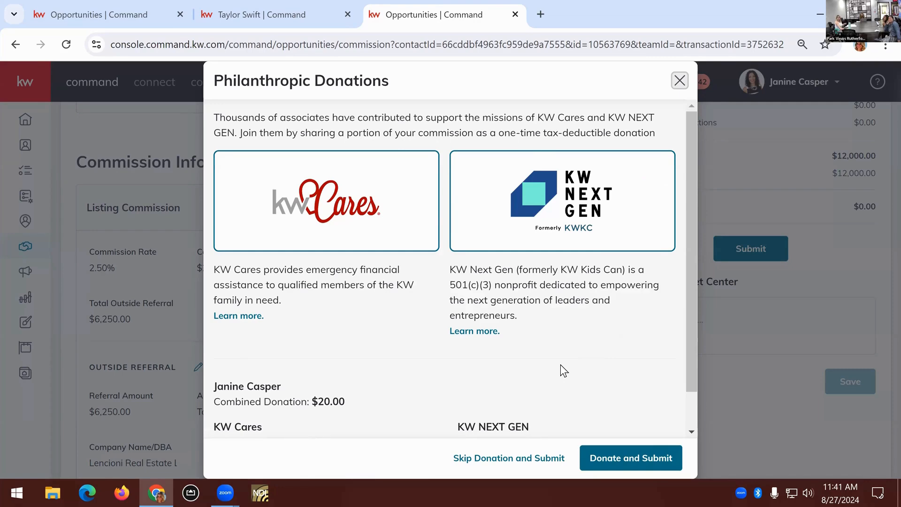
{"action": "scroll", "coordinate": [560, 364], "scroll_direction": "down", "scroll_amount": 1}
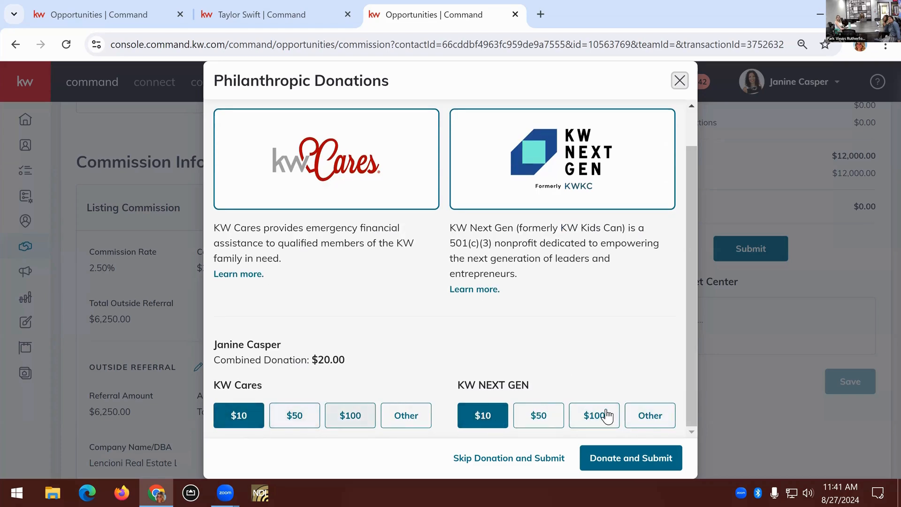
{"action": "left_click", "coordinate": [649, 414]}
{"action": "scroll", "coordinate": [582, 378], "scroll_direction": "down", "scroll_amount": 1}
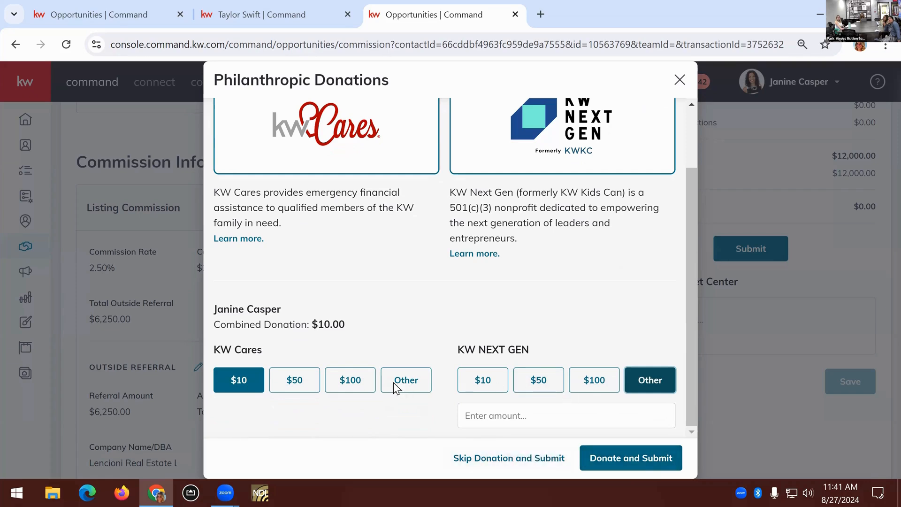
{"action": "scroll", "coordinate": [342, 220], "scroll_direction": "up", "scroll_amount": 2}
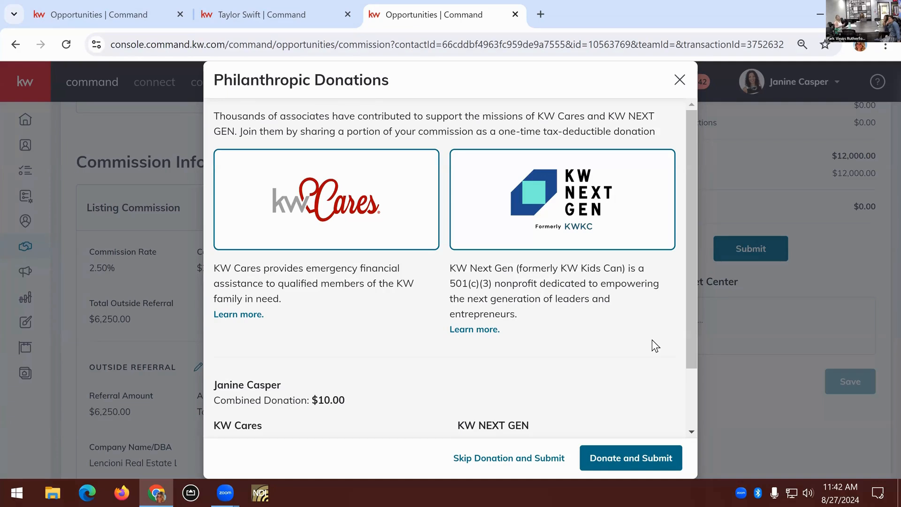
{"action": "scroll", "coordinate": [651, 339], "scroll_direction": "down", "scroll_amount": 2}
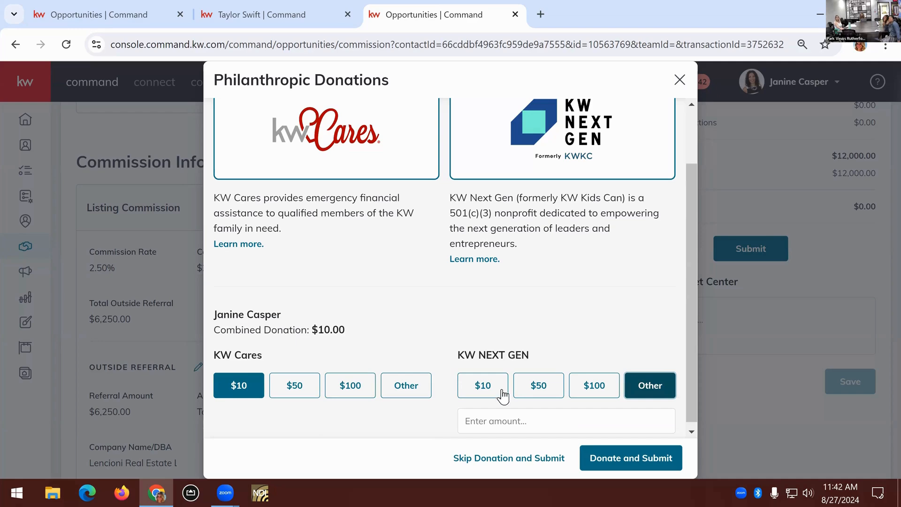
{"action": "left_click", "coordinate": [558, 459]}
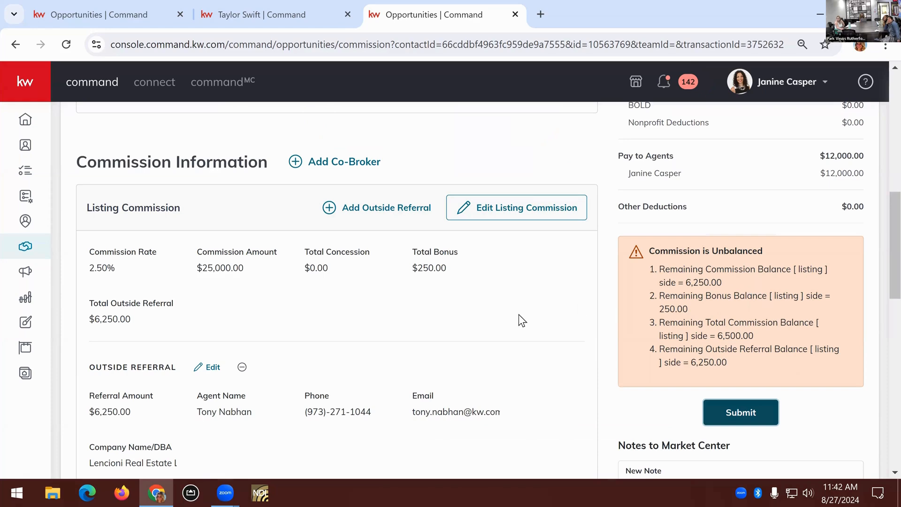
Check the commission's remaining balances against the listing commission, outside referral and agent payment details
{"action": "scroll", "coordinate": [519, 315], "scroll_direction": "down", "scroll_amount": 3}
{"action": "scroll", "coordinate": [519, 315], "scroll_direction": "down", "scroll_amount": 3}
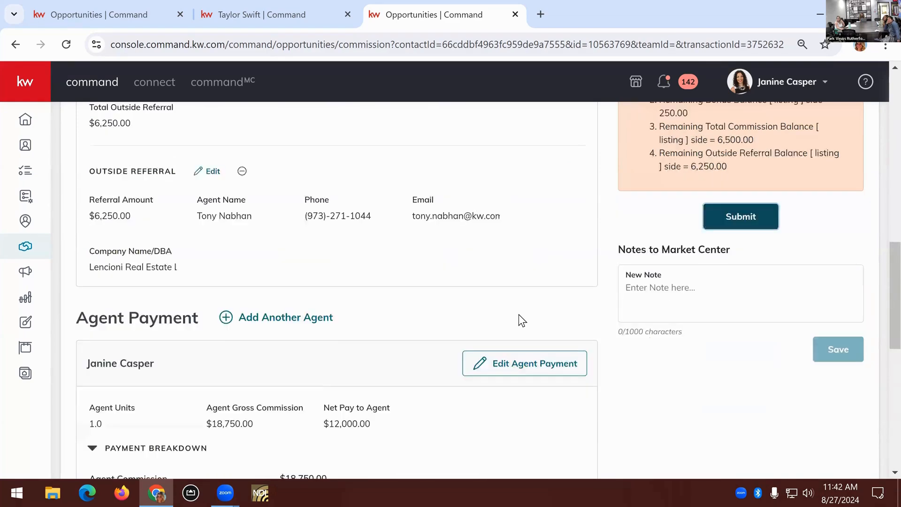
{"action": "scroll", "coordinate": [519, 315], "scroll_direction": "up", "scroll_amount": 2}
{"action": "scroll", "coordinate": [520, 321], "scroll_direction": "up", "scroll_amount": 3}
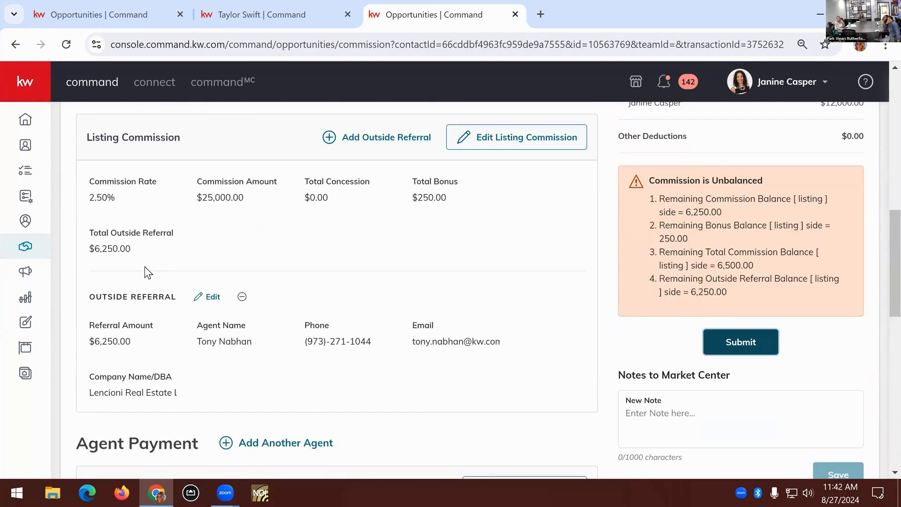
{"action": "scroll", "coordinate": [146, 271], "scroll_direction": "down", "scroll_amount": 2}
{"action": "scroll", "coordinate": [343, 397], "scroll_direction": "down", "scroll_amount": 2}
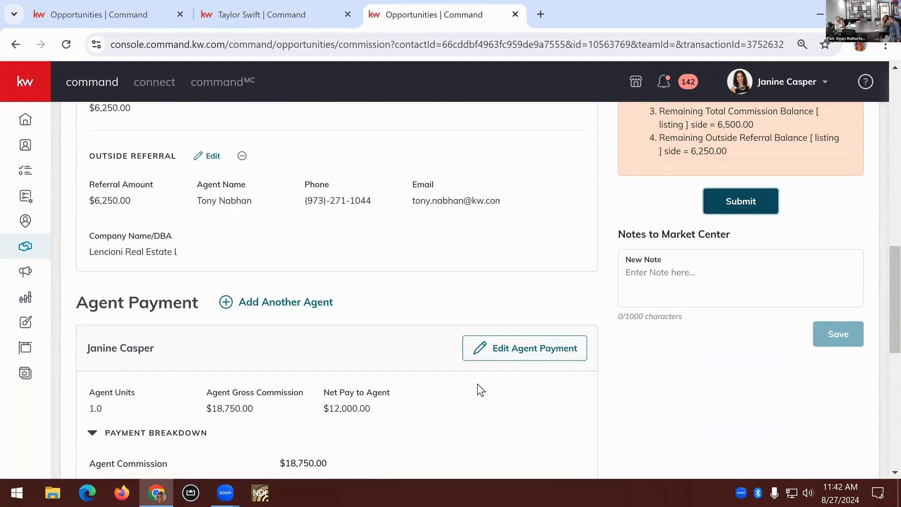
{"action": "left_click", "coordinate": [563, 347]}
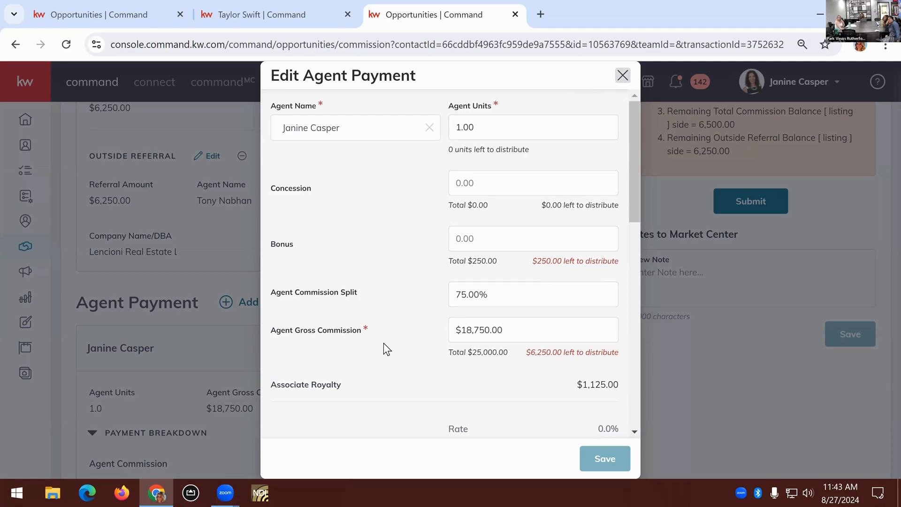
{"action": "scroll", "coordinate": [387, 370], "scroll_direction": "up", "scroll_amount": 3}
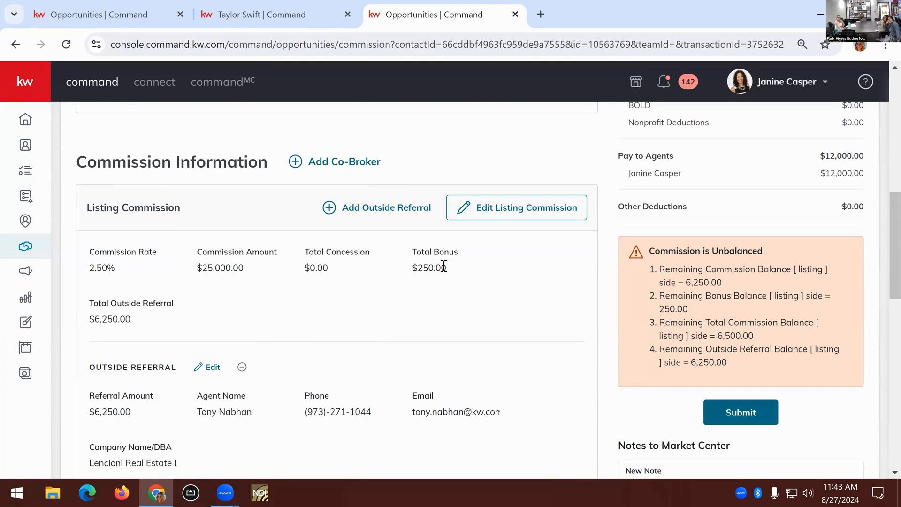
{"action": "scroll", "coordinate": [447, 267], "scroll_direction": "down", "scroll_amount": 7}
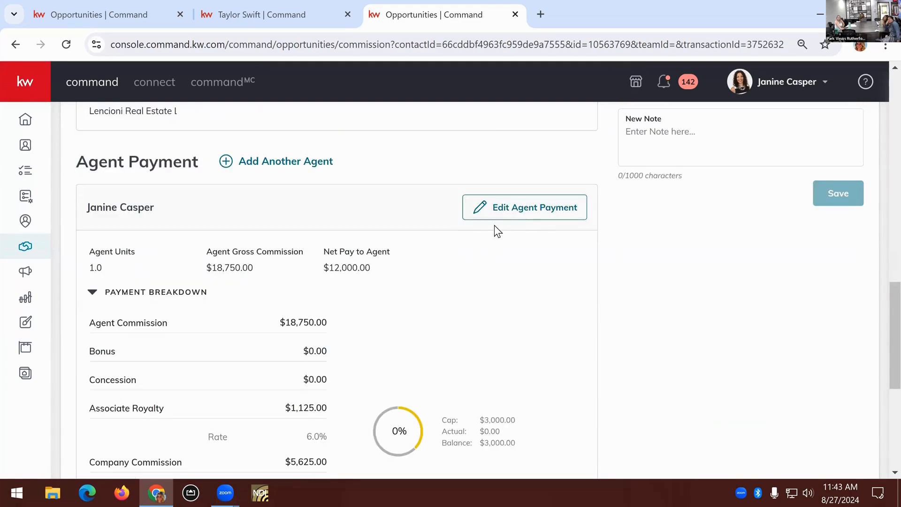
Set the bonus in the agent's payment to $250.00 and save the payment
{"action": "left_click", "coordinate": [511, 217]}
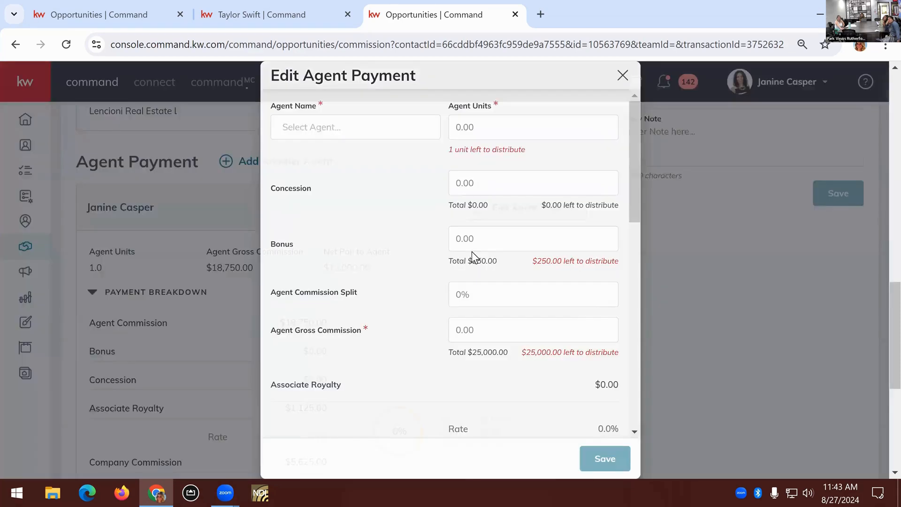
{"action": "left_click", "coordinate": [502, 237]}
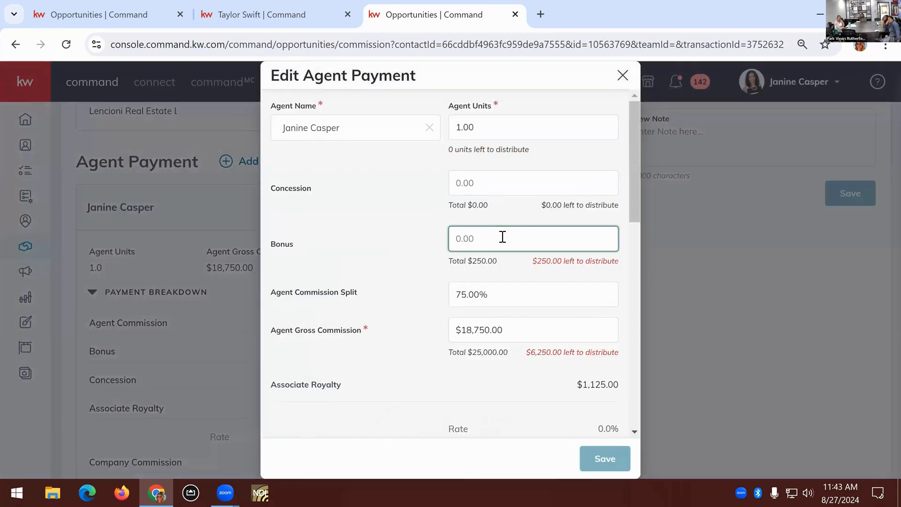
{"action": "type", "text": "250"}
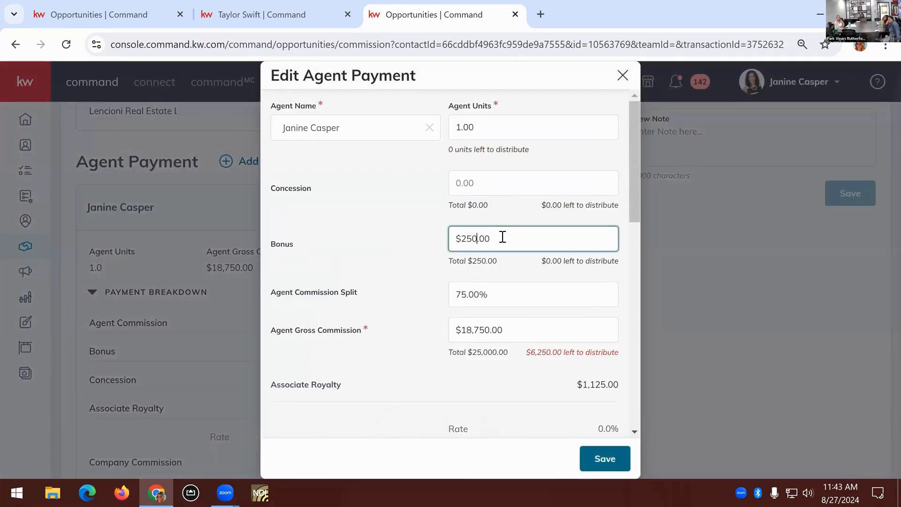
{"action": "left_click_drag", "start_coordinate": [620, 263], "coordinate": [541, 270]}
{"action": "left_click", "coordinate": [552, 352]}
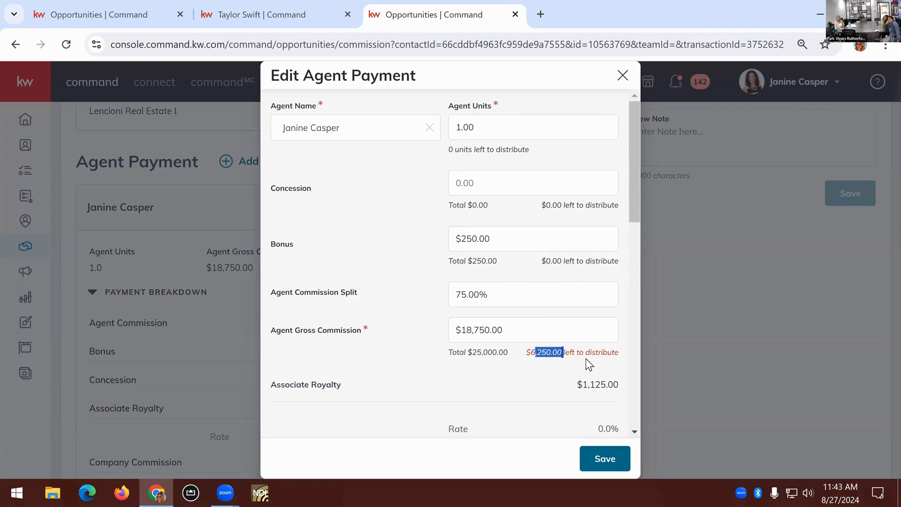
{"action": "left_click", "coordinate": [614, 458]}
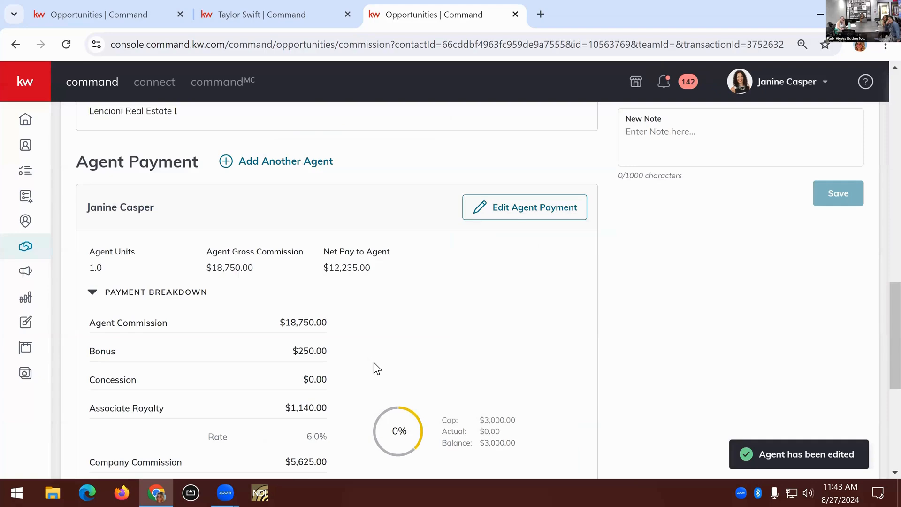
Try to submit the commission again, skipping the philanthropic donation, and review the balance check
{"action": "scroll", "coordinate": [373, 361], "scroll_direction": "up", "scroll_amount": 3}
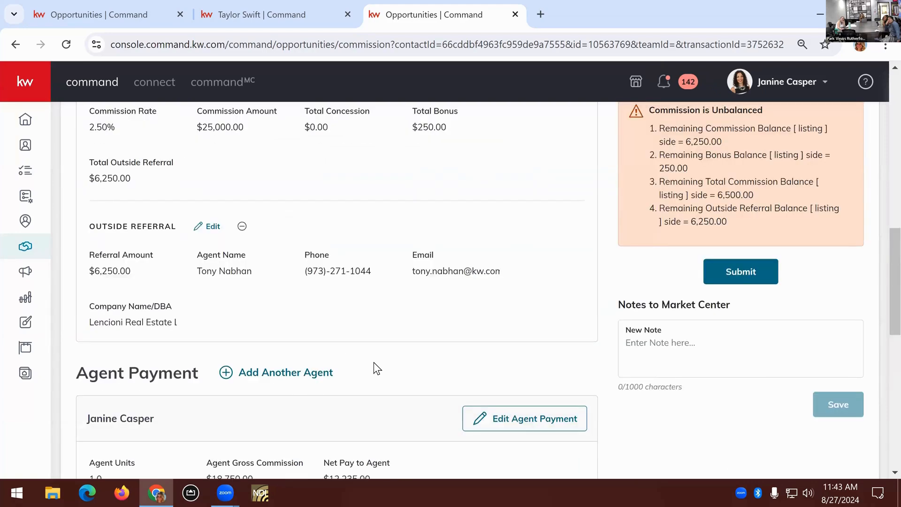
{"action": "scroll", "coordinate": [374, 362], "scroll_direction": "up", "scroll_amount": 3}
{"action": "scroll", "coordinate": [373, 362], "scroll_direction": "down", "scroll_amount": 3}
{"action": "left_click", "coordinate": [764, 272]}
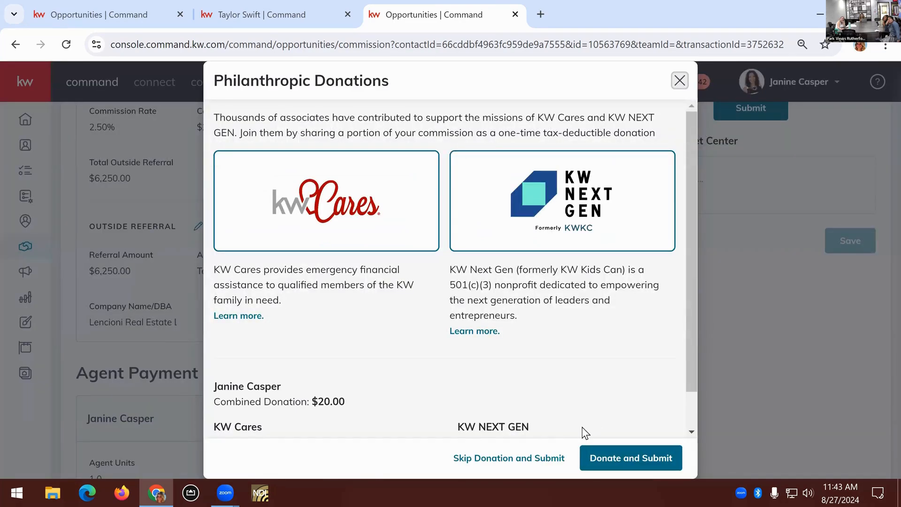
{"action": "left_click", "coordinate": [559, 453]}
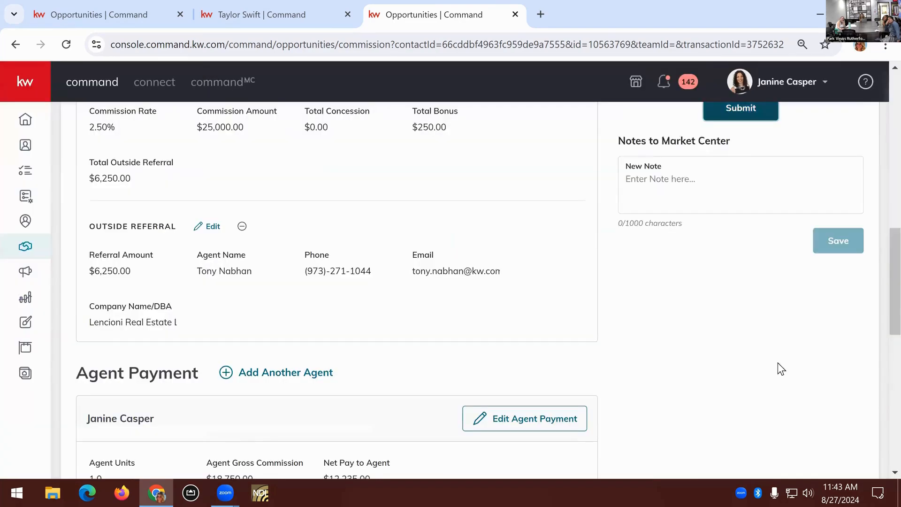
{"action": "scroll", "coordinate": [787, 359], "scroll_direction": "up", "scroll_amount": 1}
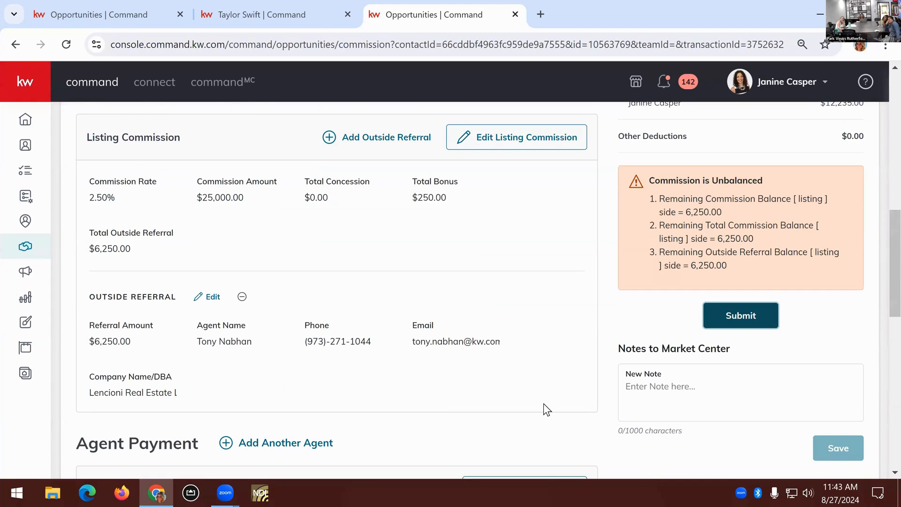
Check the outside referral's percentage and amount, and compare them with the agent payment breakdown
{"action": "left_click", "coordinate": [210, 297]}
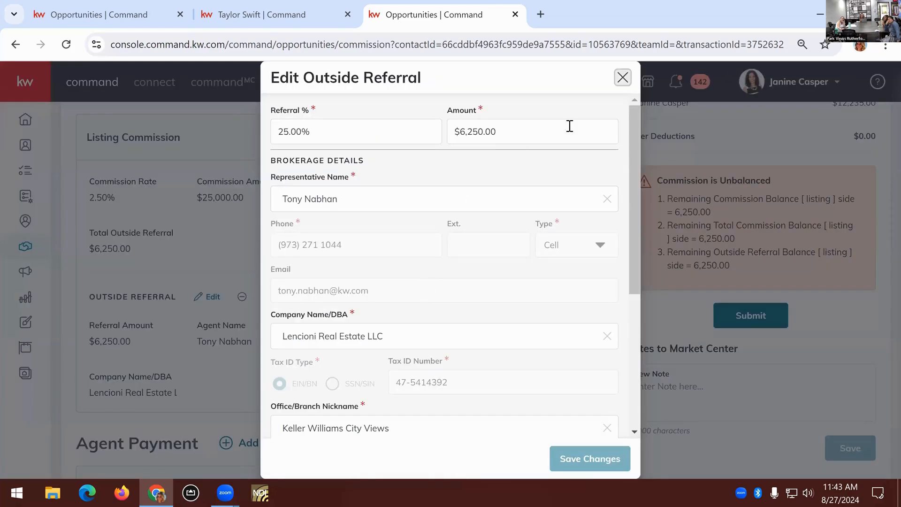
{"action": "key", "text": "Escape"}
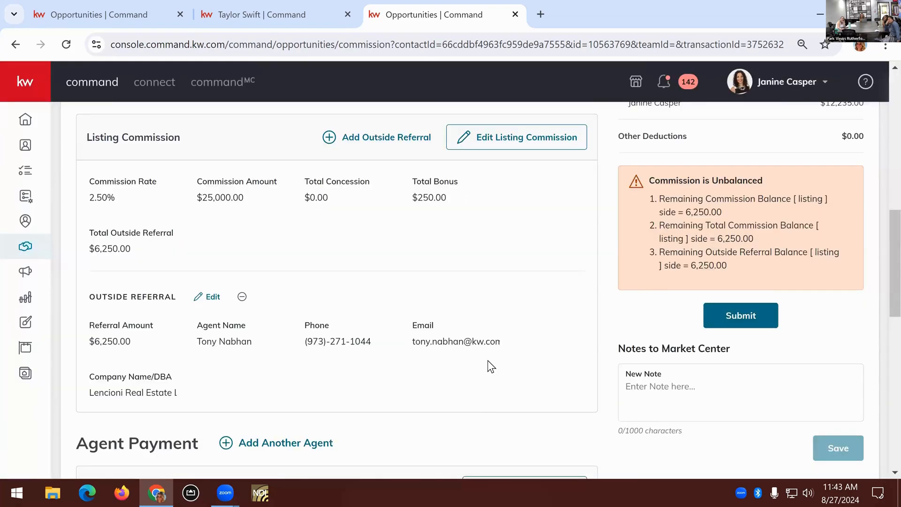
{"action": "scroll", "coordinate": [488, 360], "scroll_direction": "down", "scroll_amount": 4}
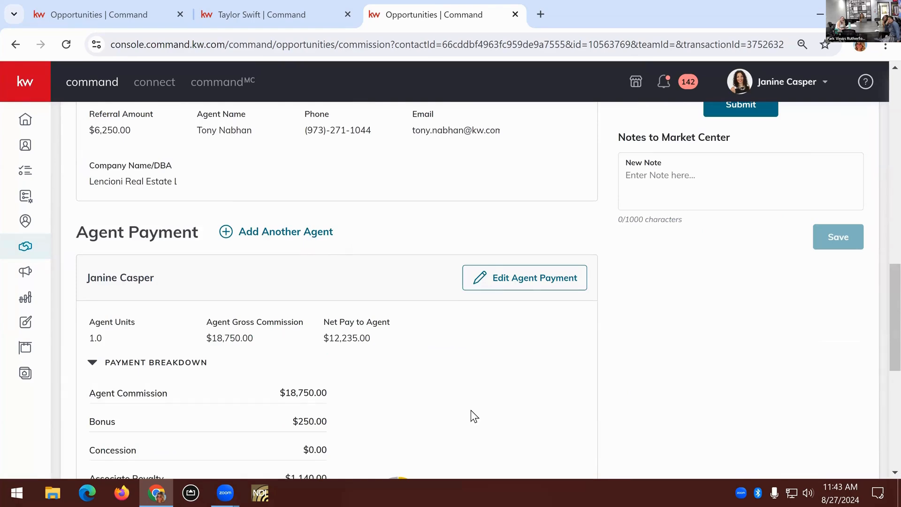
{"action": "scroll", "coordinate": [471, 409], "scroll_direction": "up", "scroll_amount": 5}
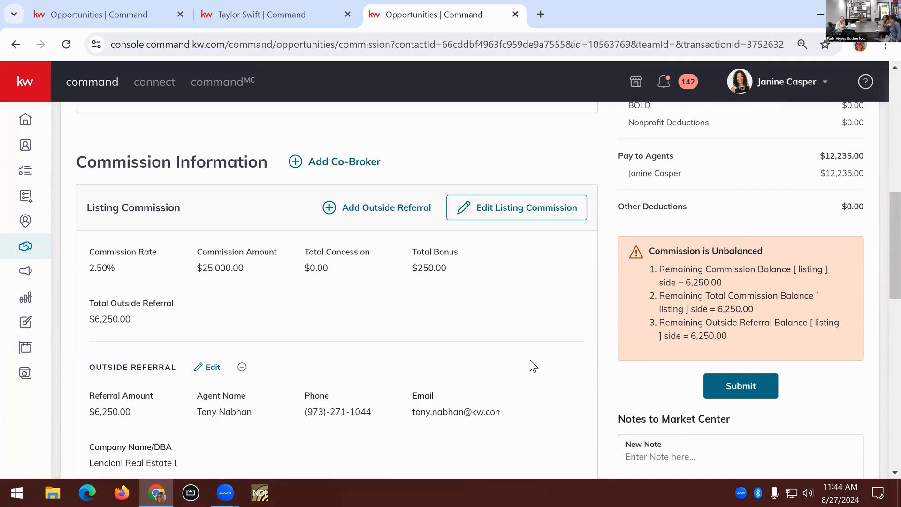
Inspect the agent's shares in the listing commission and the agent payment's commission split and gross commission, closing without changes
{"action": "left_click", "coordinate": [531, 218]}
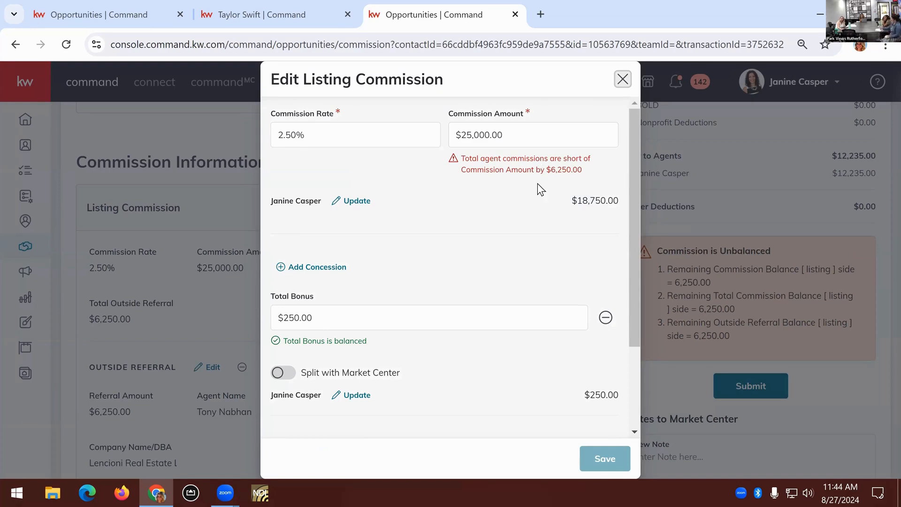
{"action": "scroll", "coordinate": [537, 183], "scroll_direction": "down", "scroll_amount": 2}
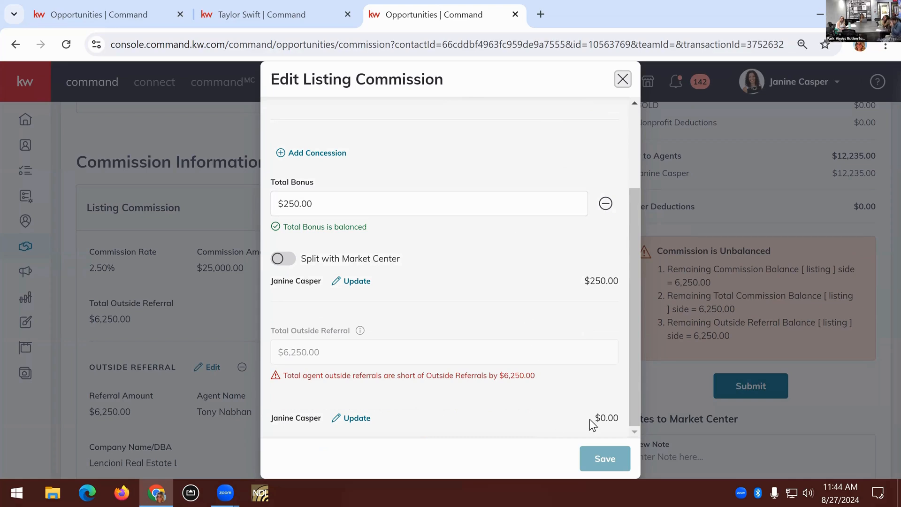
{"action": "left_click", "coordinate": [353, 417]}
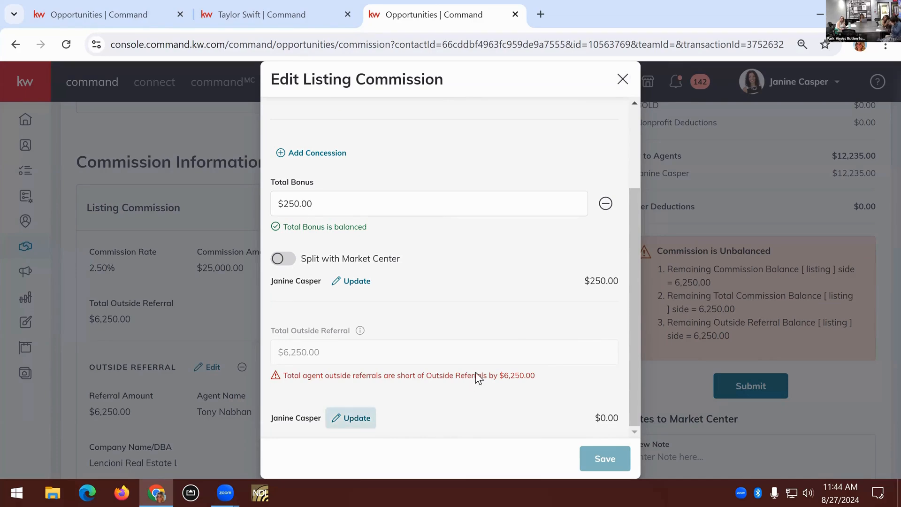
{"action": "scroll", "coordinate": [475, 372], "scroll_direction": "up", "scroll_amount": 2}
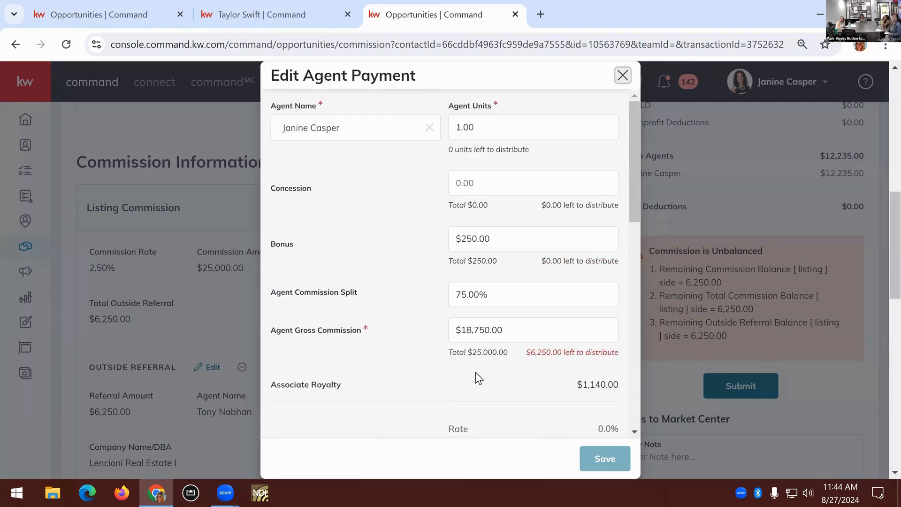
{"action": "left_click", "coordinate": [550, 335]}
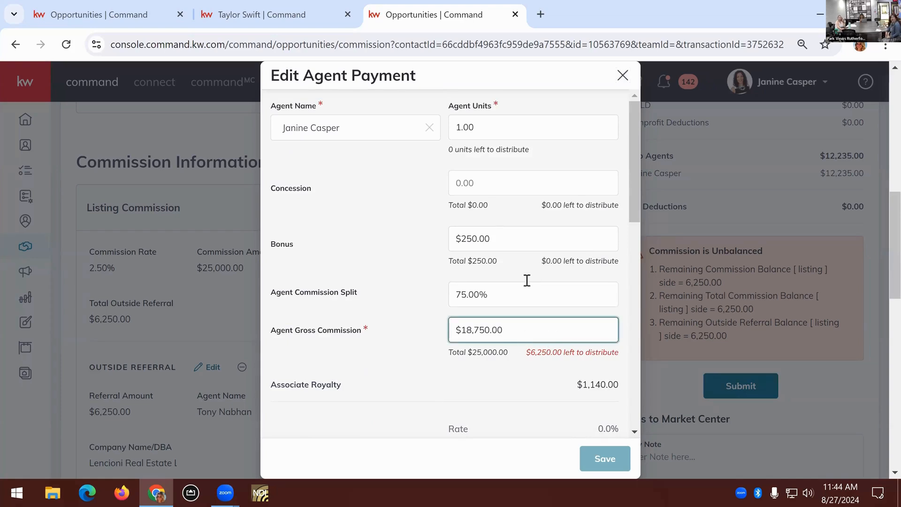
{"action": "left_click", "coordinate": [624, 77]}
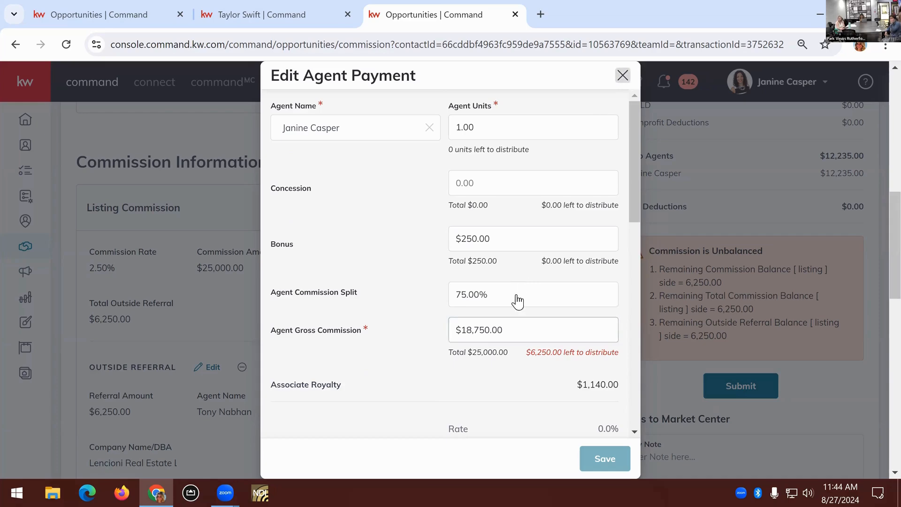
{"action": "left_click", "coordinate": [623, 76]}
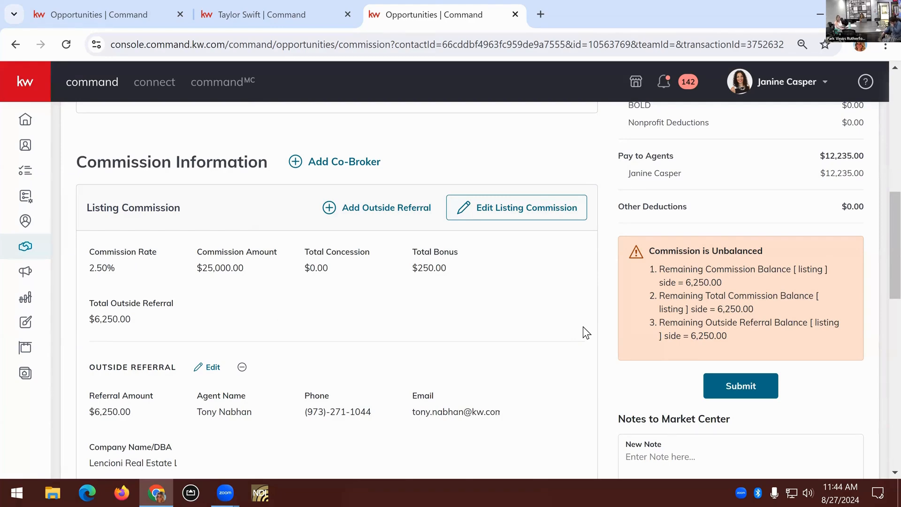
Review the commission overview, the summary of office and agent payments, the balance check and the agent payment section
{"action": "scroll", "coordinate": [583, 327], "scroll_direction": "up", "scroll_amount": 5}
{"action": "scroll", "coordinate": [584, 328], "scroll_direction": "up", "scroll_amount": 5}
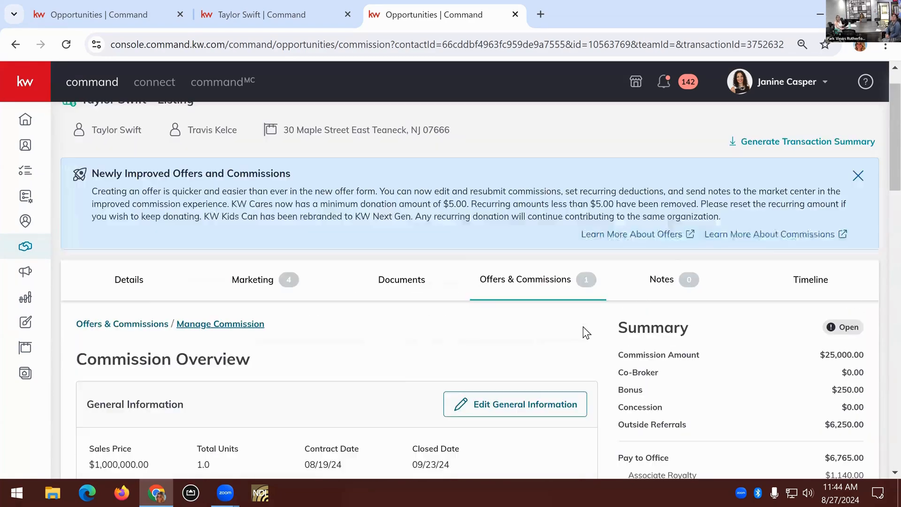
{"action": "scroll", "coordinate": [582, 326], "scroll_direction": "up", "scroll_amount": 1}
{"action": "scroll", "coordinate": [597, 357], "scroll_direction": "down", "scroll_amount": 3}
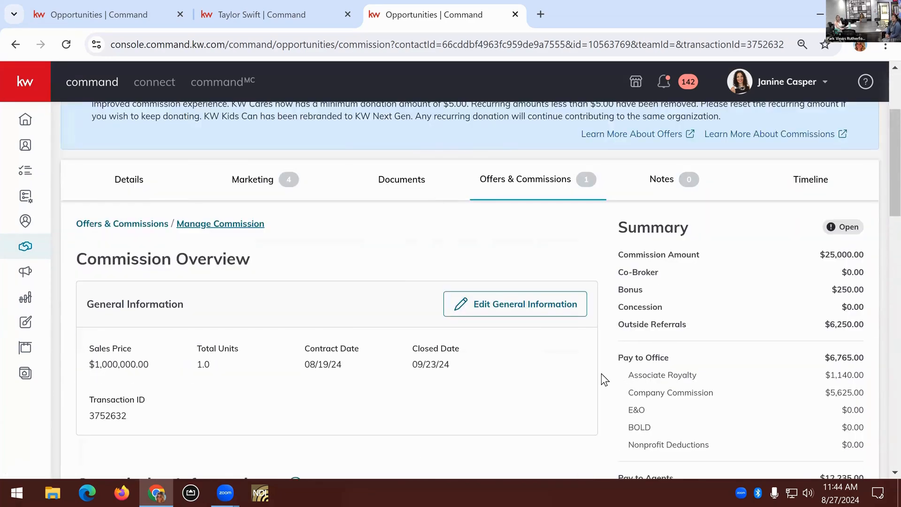
{"action": "scroll", "coordinate": [605, 378], "scroll_direction": "down", "scroll_amount": 3}
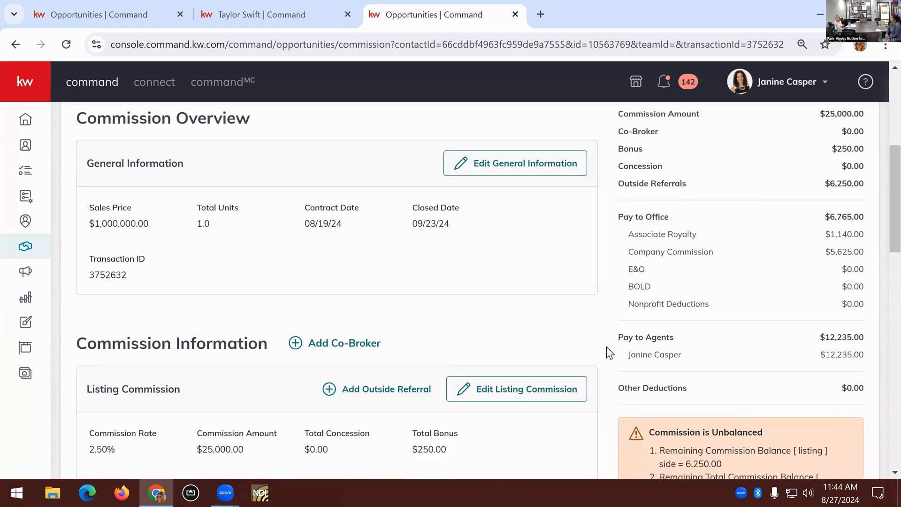
{"action": "scroll", "coordinate": [606, 346], "scroll_direction": "up", "scroll_amount": 1}
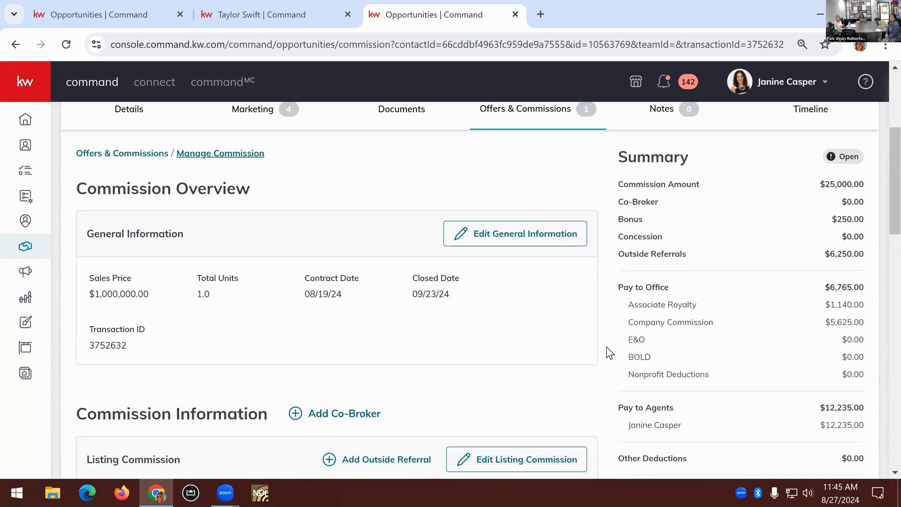
{"action": "scroll", "coordinate": [720, 361], "scroll_direction": "down", "scroll_amount": 1}
{"action": "scroll", "coordinate": [724, 364], "scroll_direction": "down", "scroll_amount": 1}
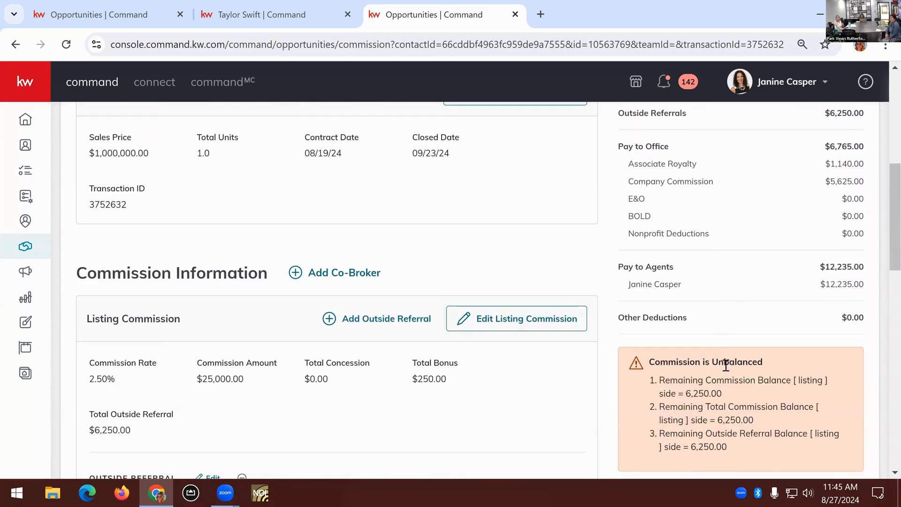
{"action": "scroll", "coordinate": [766, 397], "scroll_direction": "up", "scroll_amount": 1}
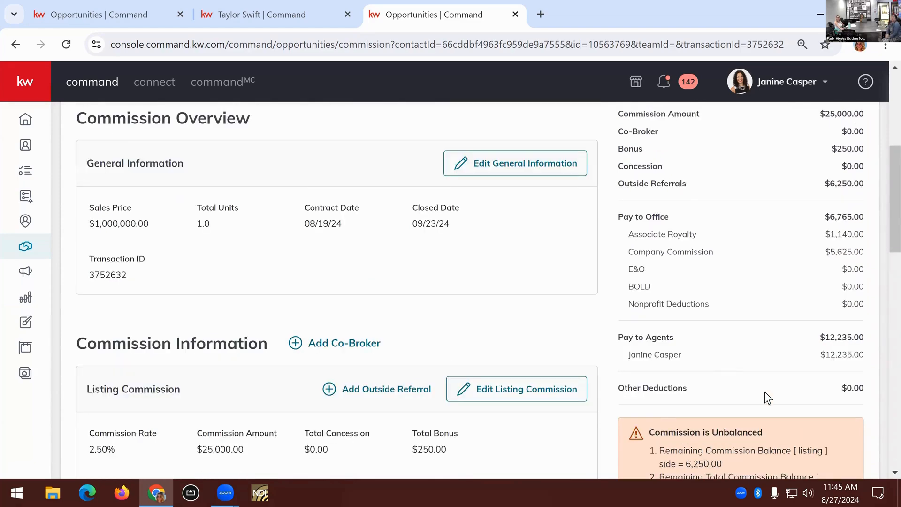
{"action": "scroll", "coordinate": [764, 391], "scroll_direction": "up", "scroll_amount": 1}
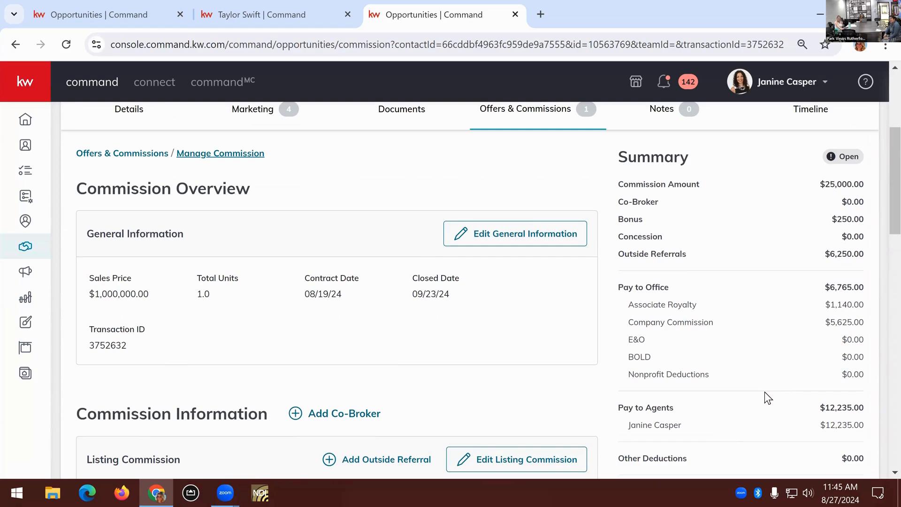
{"action": "scroll", "coordinate": [764, 392], "scroll_direction": "down", "scroll_amount": 6}
{"action": "scroll", "coordinate": [764, 393], "scroll_direction": "down", "scroll_amount": 5}
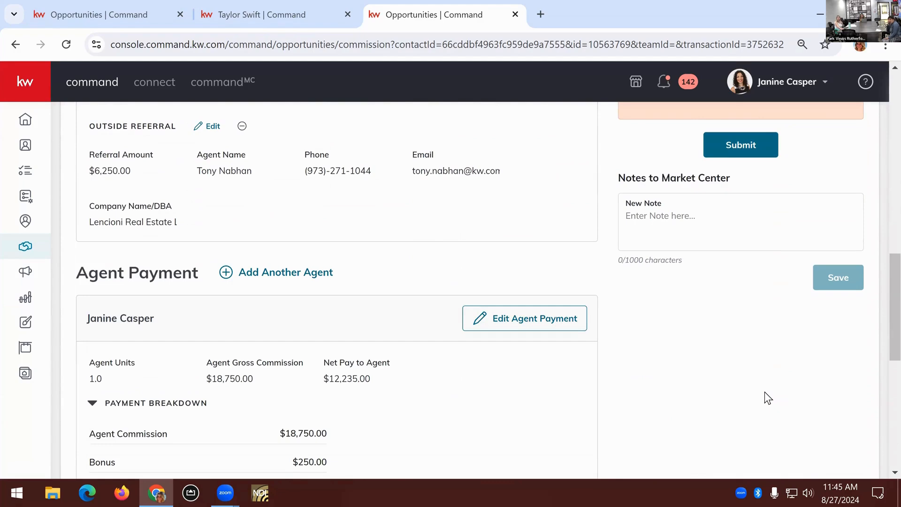
{"action": "scroll", "coordinate": [764, 392], "scroll_direction": "up", "scroll_amount": 11}
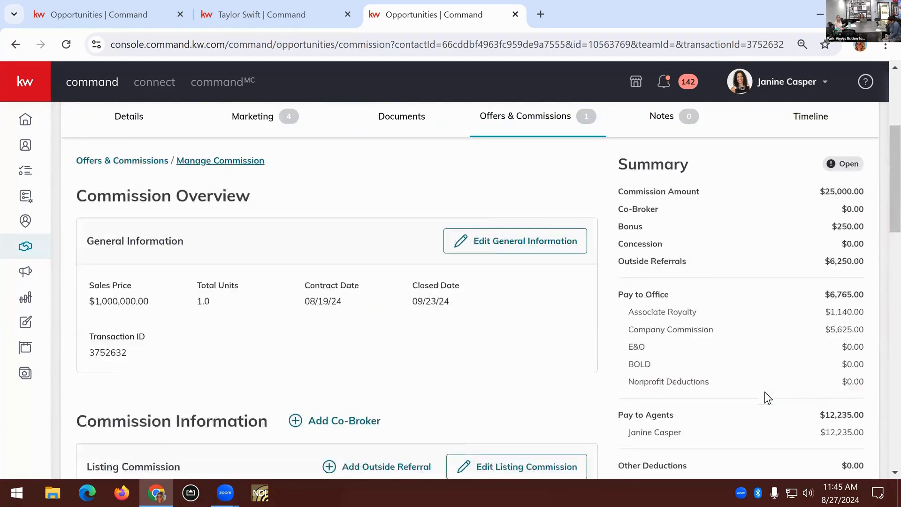